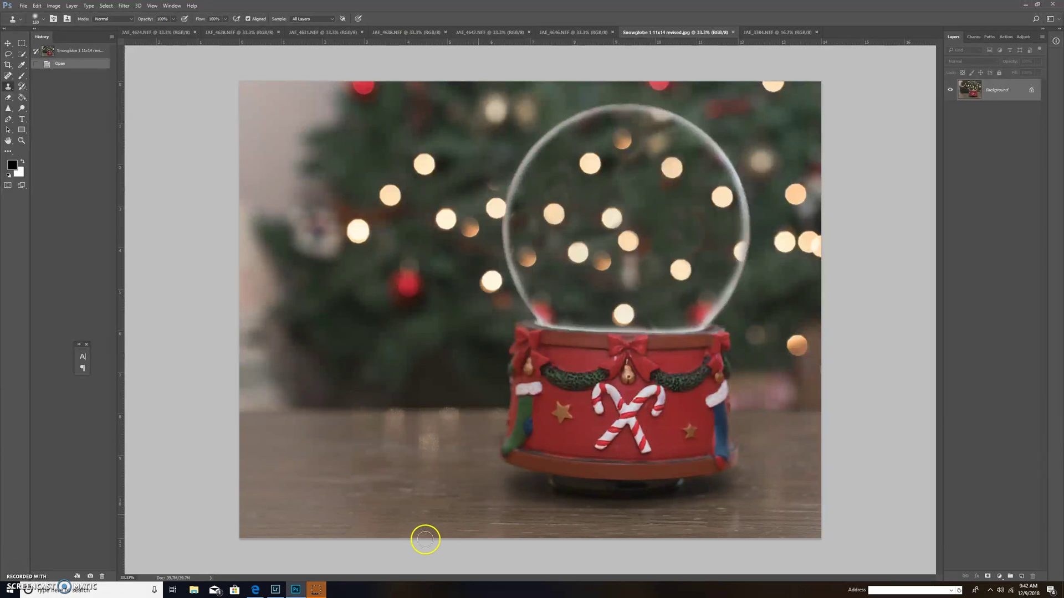
Step: Switch to Lightroom and send the photo JAE_3384.NEF to Adobe Photoshop CC 2017 for editing
mouse_move(277, 591)
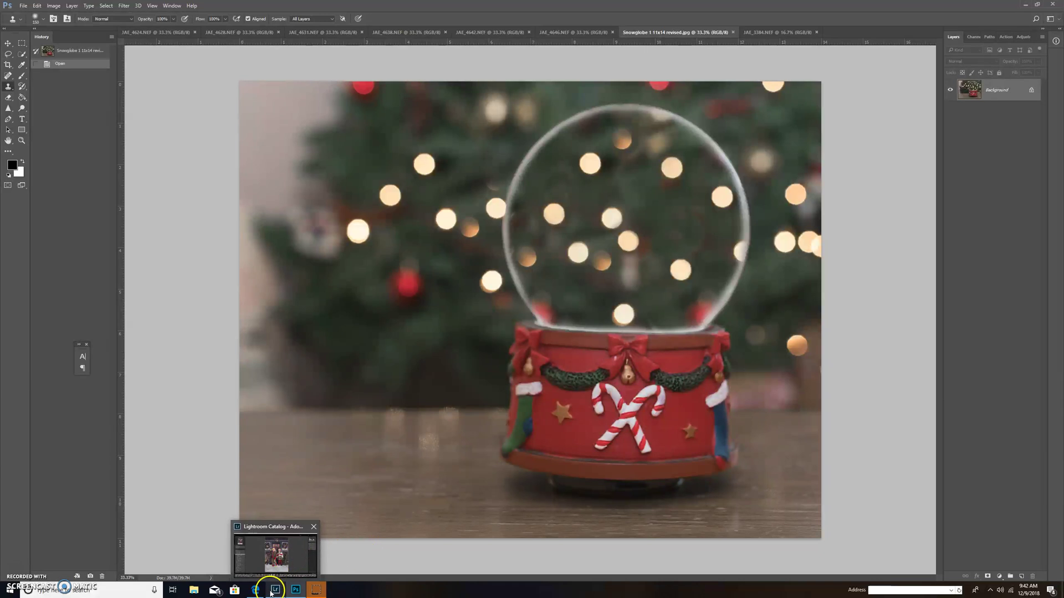
click(272, 593)
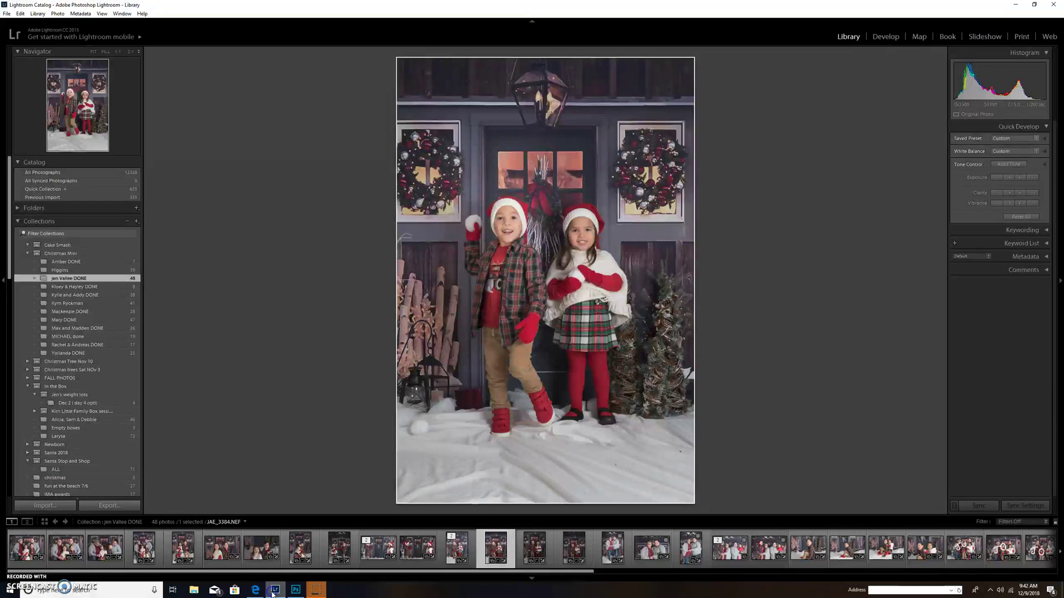
click(584, 393)
right_click(494, 545)
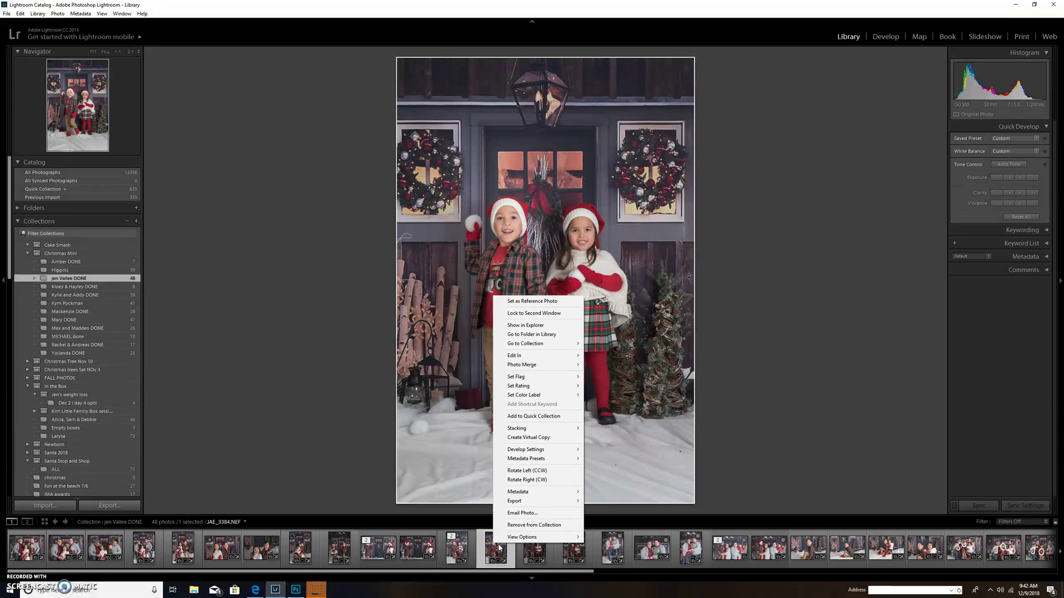
mouse_move(545, 355)
click(625, 357)
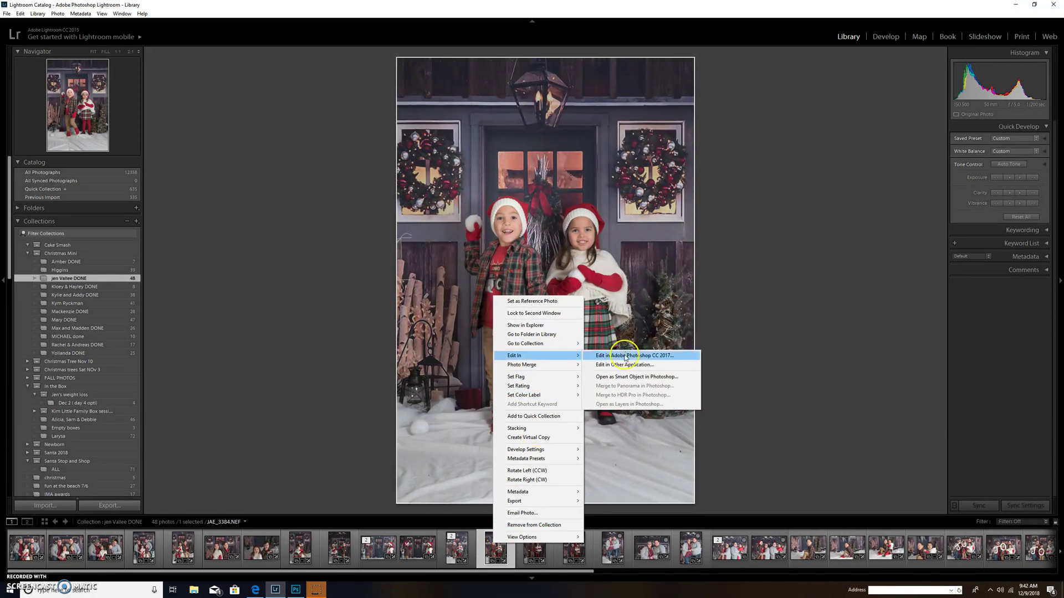
Step: Switch to Photoshop, bring up the JAE_3384.NEF document and unlock its Background layer
click(297, 590)
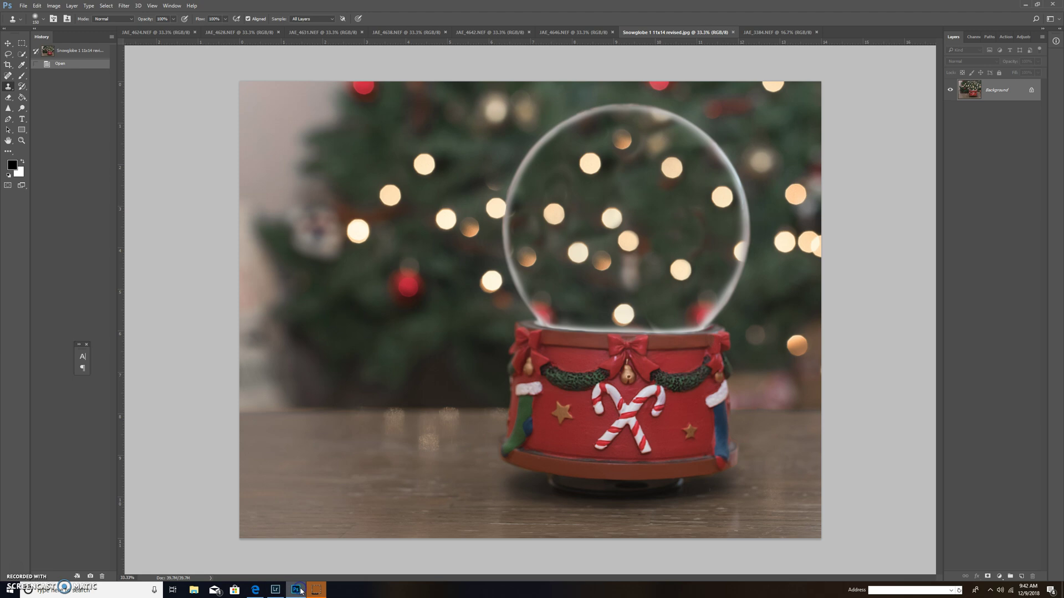
click(788, 33)
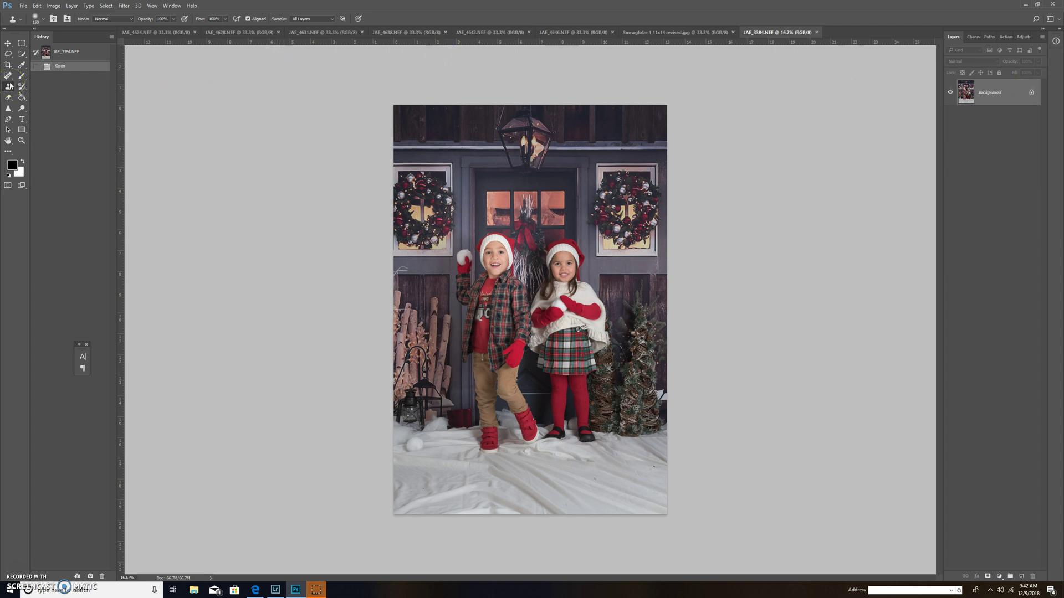
click(1031, 93)
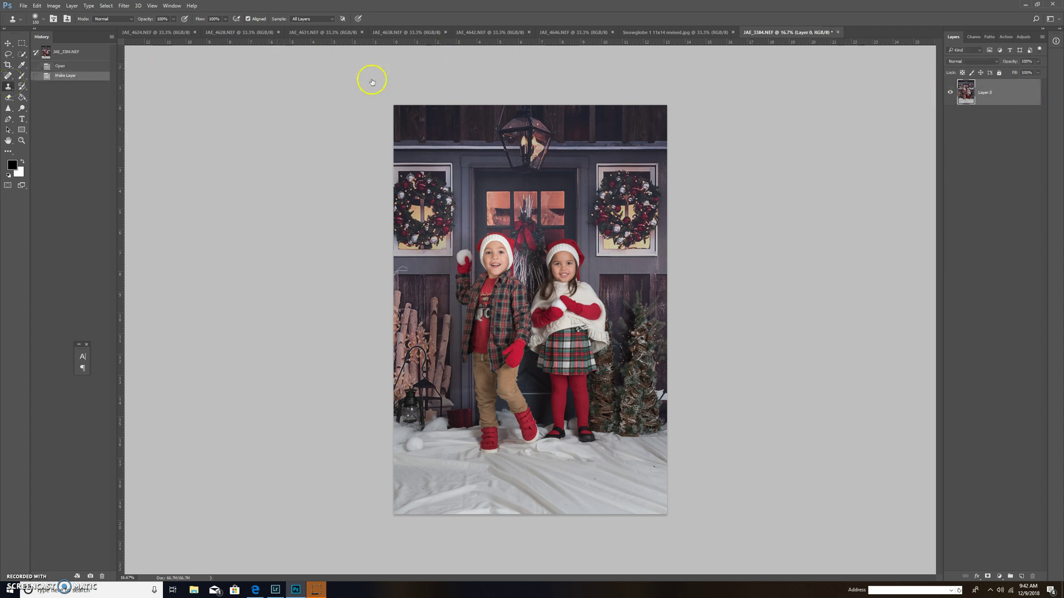
Step: Begin selecting the boy's face and hat with the Quick Selection tool set to add to the selection
click(22, 56)
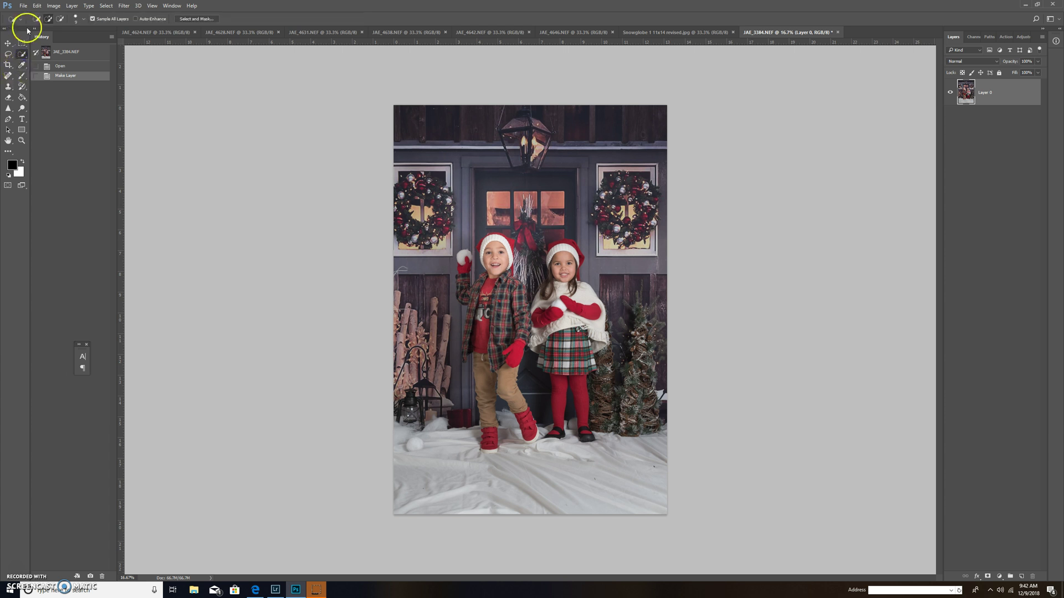
click(48, 19)
key(bracketright)
click(495, 262)
click(496, 271)
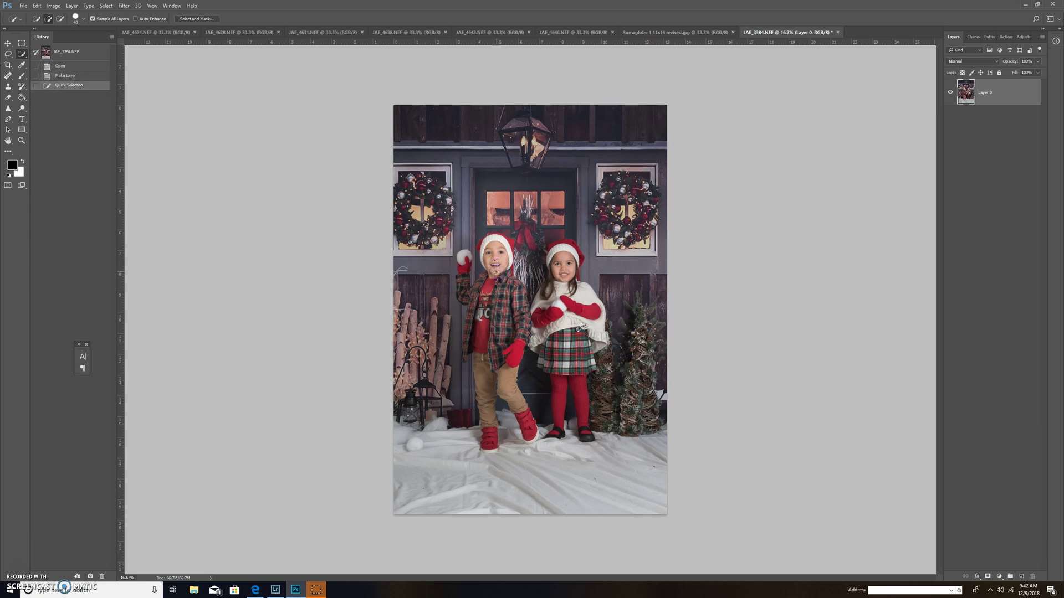
Step: Extend the quick selection over the boy's shirt, plaid jacket and upper trousers, adjusting the brush size to fit
key(])
key(bracketright)
key(bracketright)
key(bracketright)
key(bracketright)
drag(490, 306, 490, 308)
key(bracketleft)
key(bracketleft)
click(487, 373)
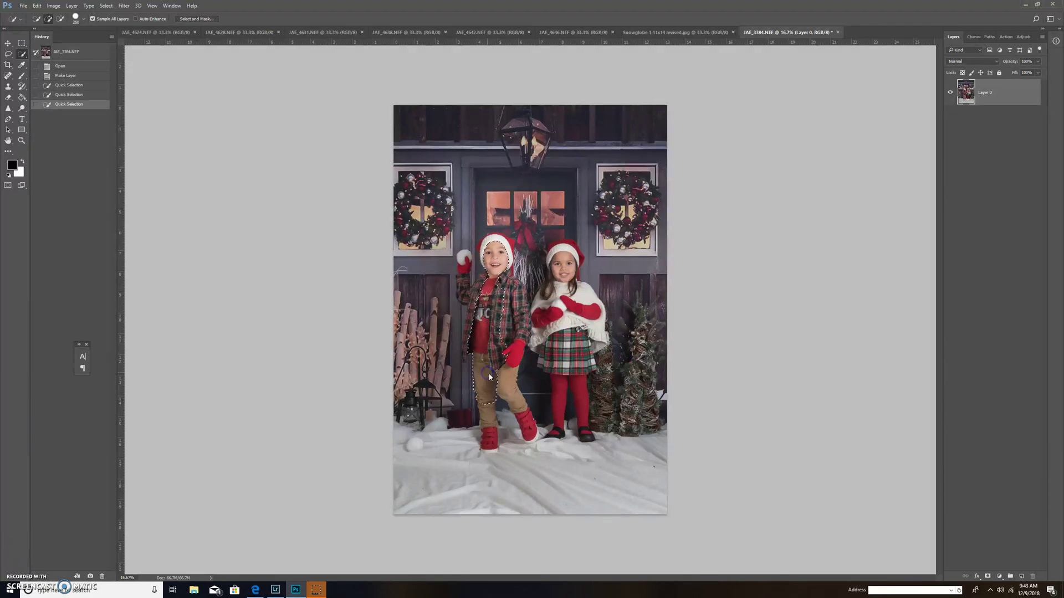
Step: Add the boy's raised boot, bent leg, lowered red mitten and the sleeve above it to the selection
key(bracketleft)
click(528, 430)
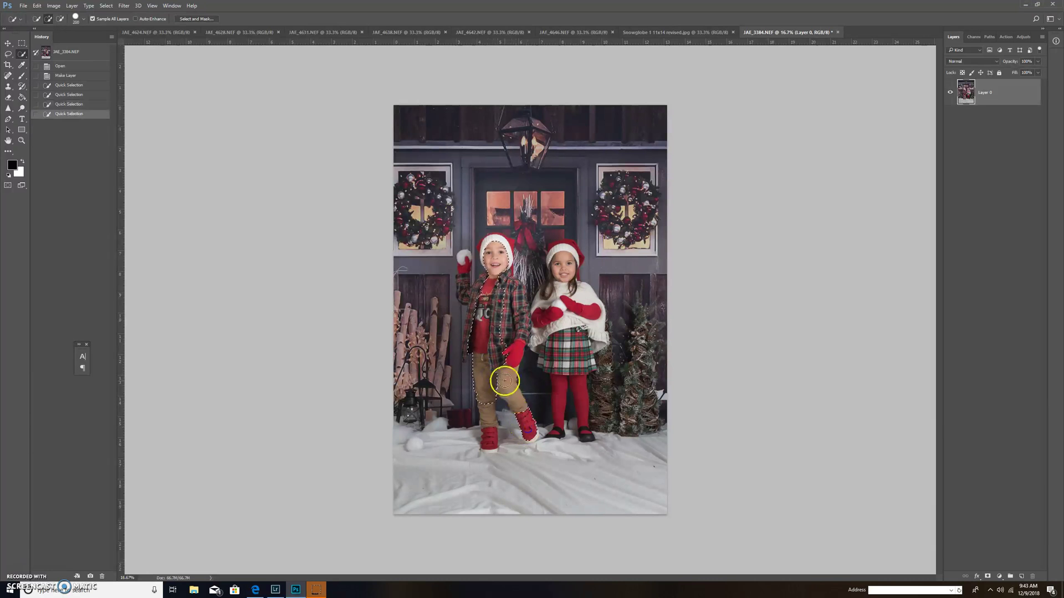
drag(506, 380, 513, 351)
click(517, 323)
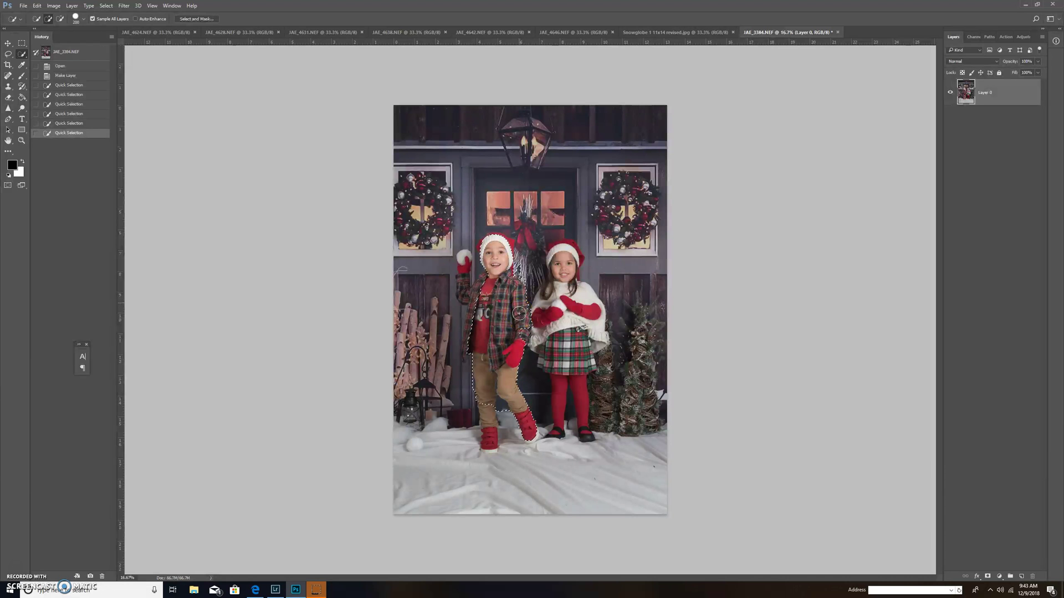
Step: Add the boy's raised arm and the mitten holding the snowball to the selection, using a smaller brush
click(463, 295)
click(463, 267)
key(bracketleft)
click(469, 292)
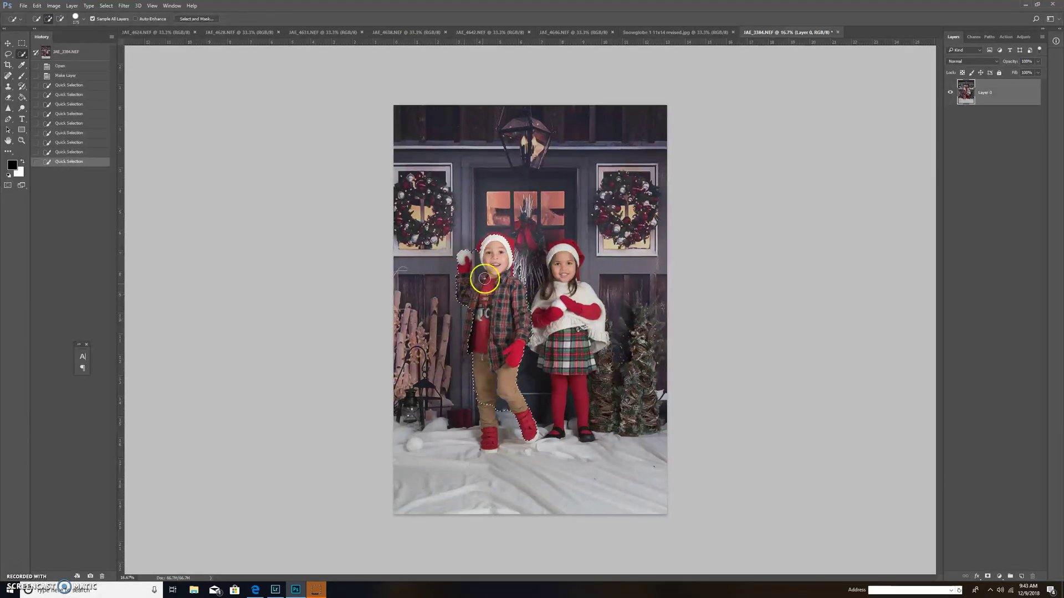
Step: Add the boy's standing boot and touch up the selection on his other boot
click(487, 441)
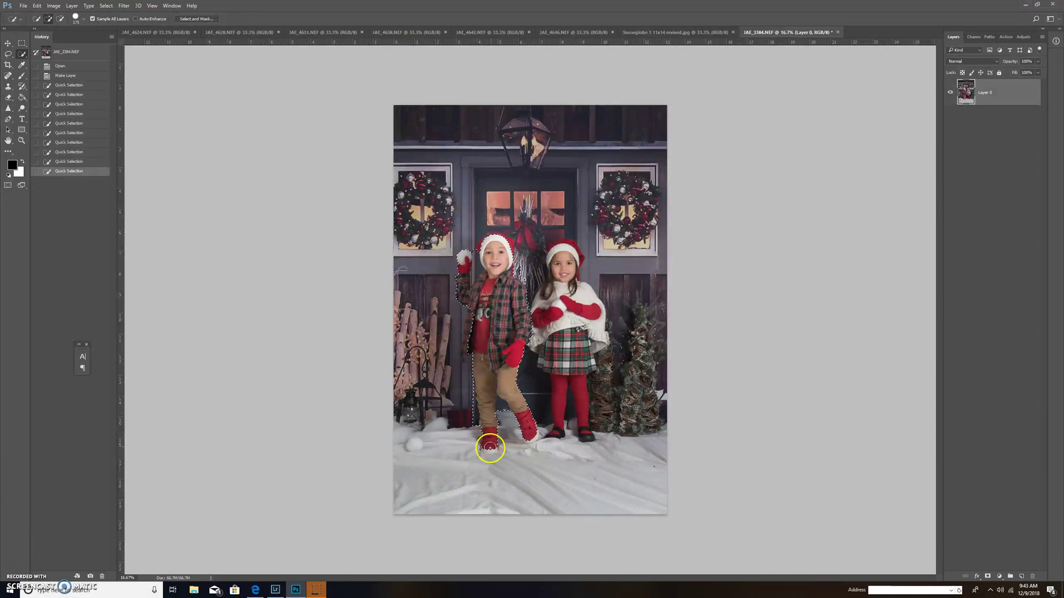
click(490, 446)
click(523, 425)
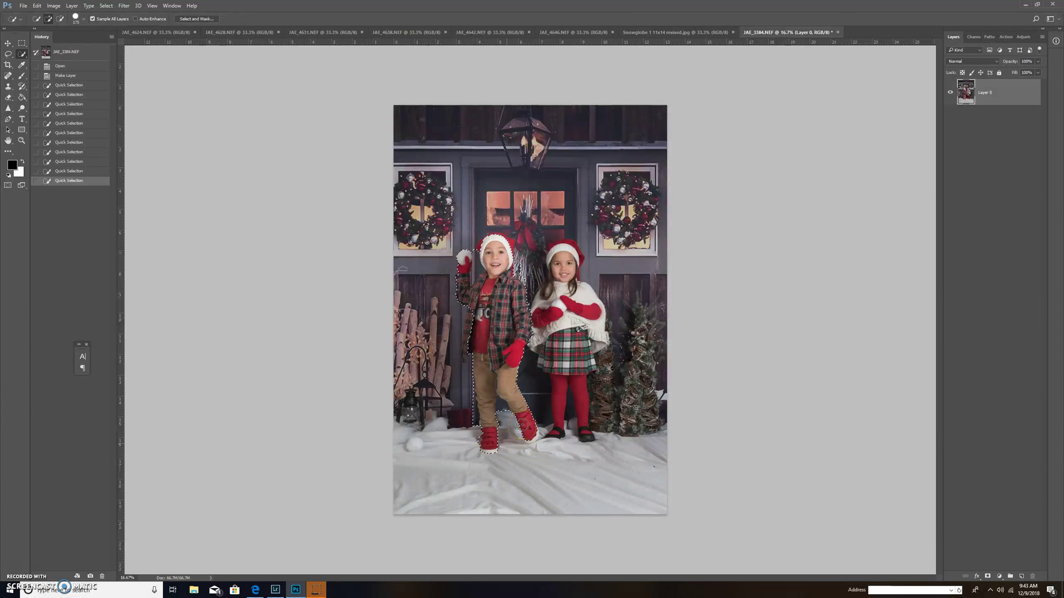
Step: Add the girl's black shoes and red-stockinged legs to the quick selection
click(556, 430)
click(558, 377)
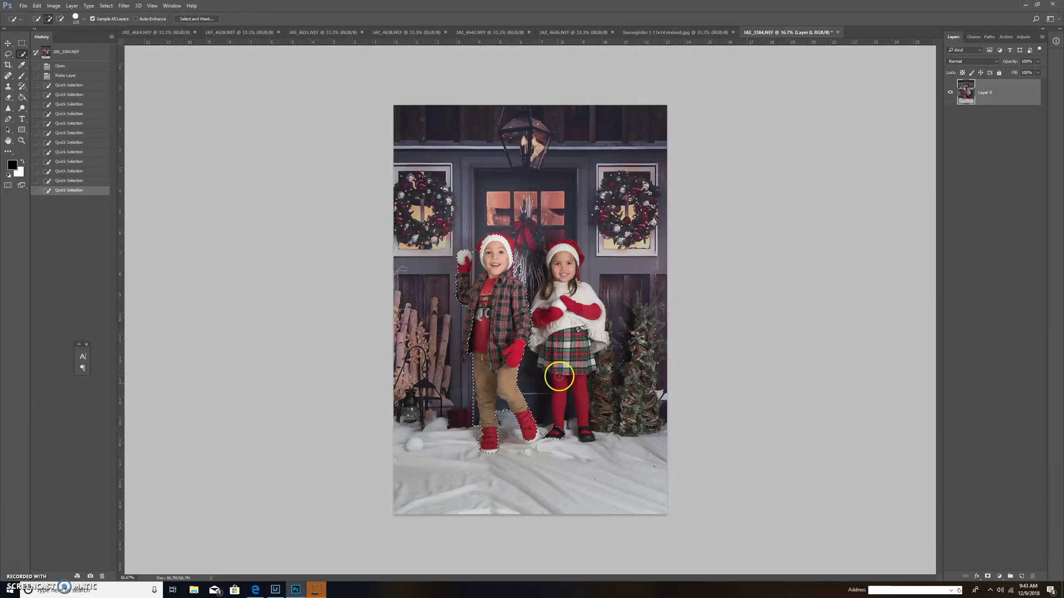
drag(559, 377, 582, 426)
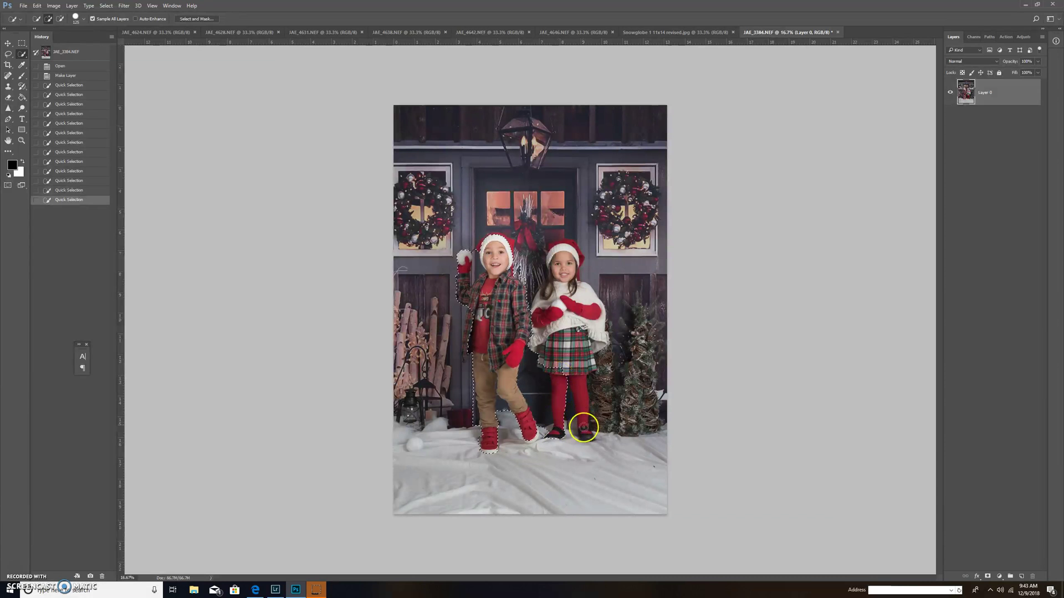
click(578, 374)
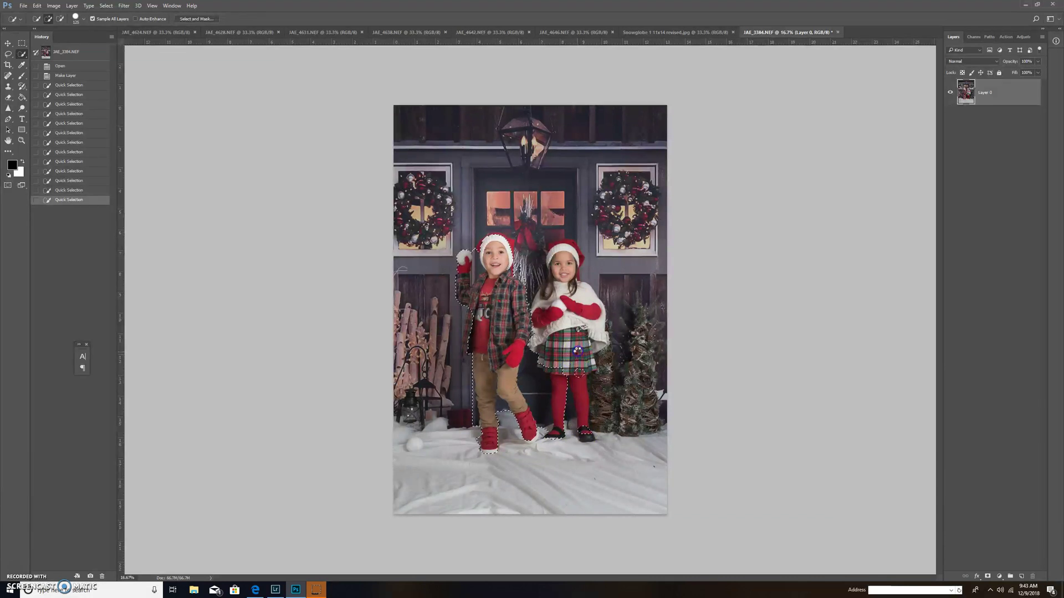
Step: Add the girl's plaid skirt to the selection, enlarging the brush to cover it up to the waist
click(577, 352)
key(bracketright)
key(bracketright)
key(bracketright)
key(bracketright)
key(bracketright)
key(bracketright)
key(bracketright)
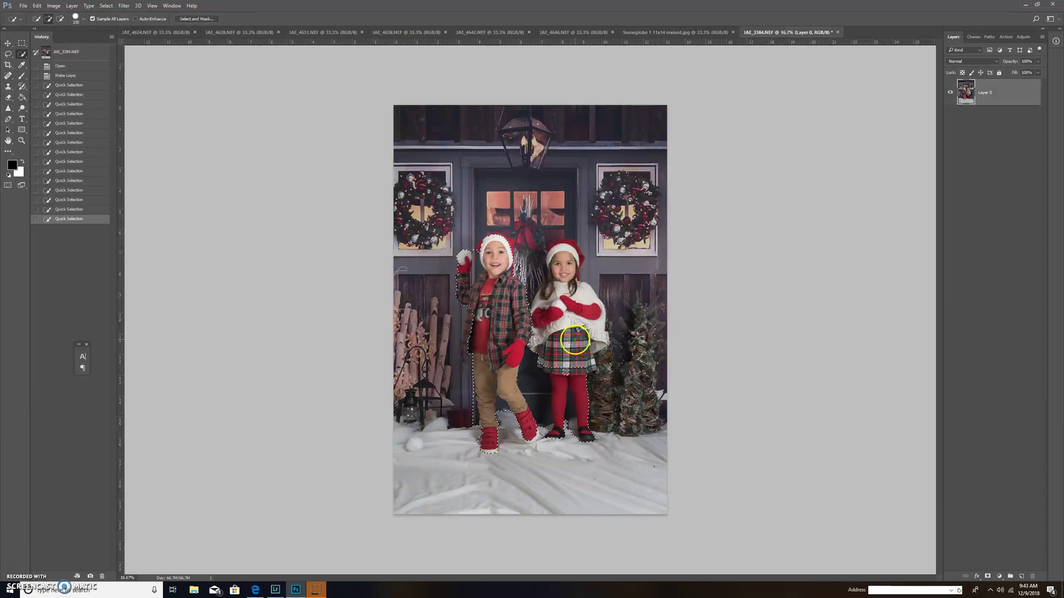
click(567, 334)
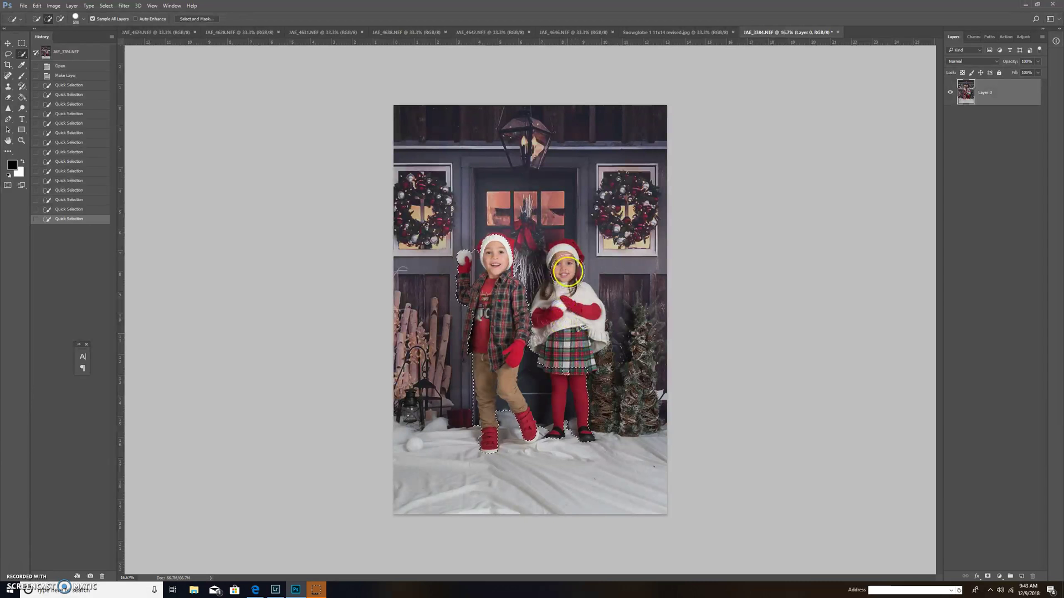
Step: Reduce the brush size and add the girl's face and Santa hat to the selection
key(bracketleft)
key(bracketleft)
key(bracketleft)
key(bracketleft)
click(558, 265)
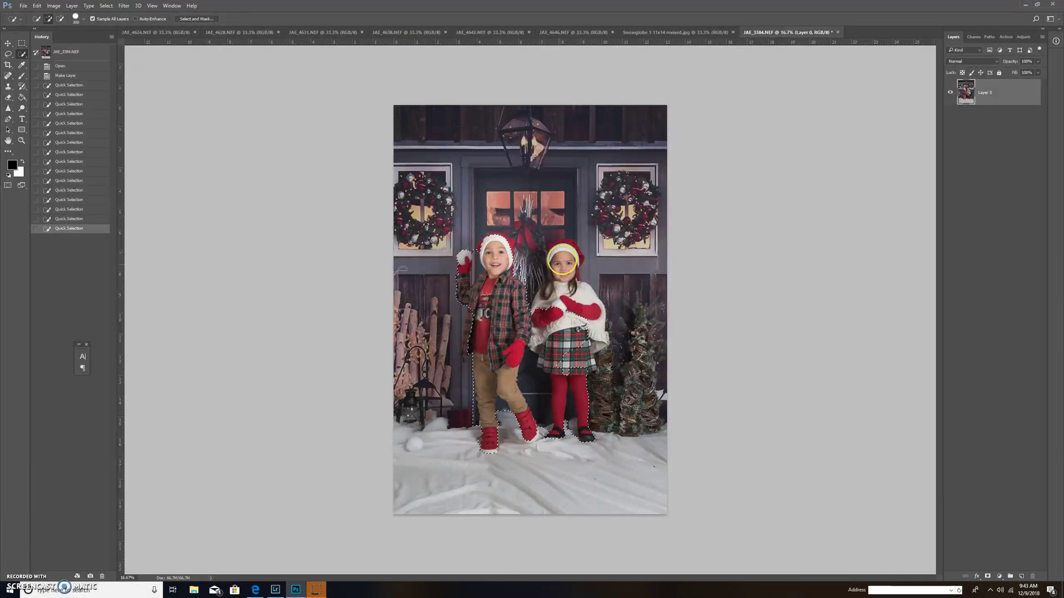
click(558, 250)
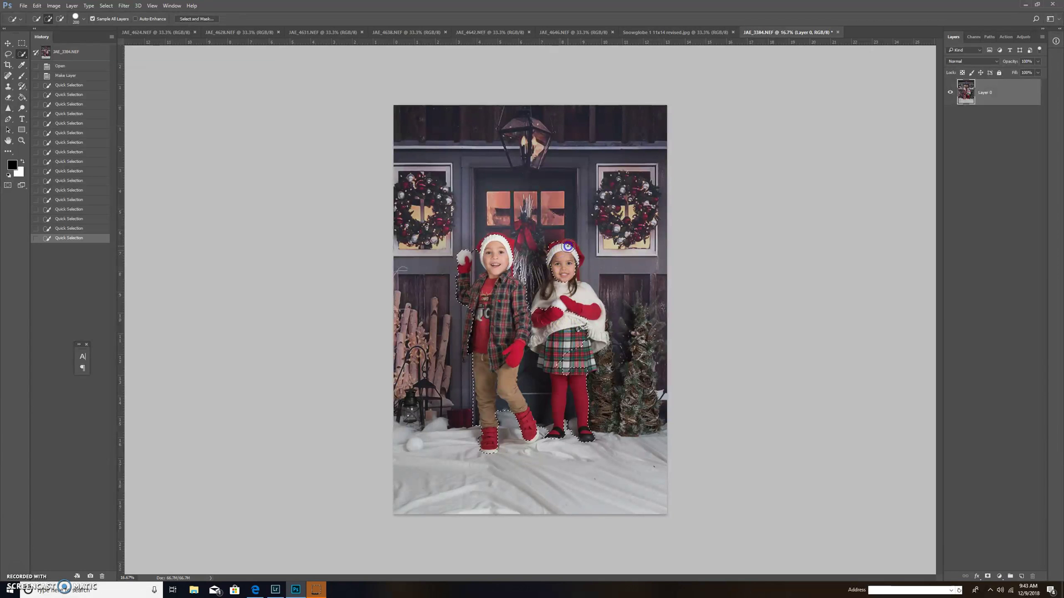
Step: Add the girl's white poncho, red sleeves and the hair beside her face to the selection
click(550, 298)
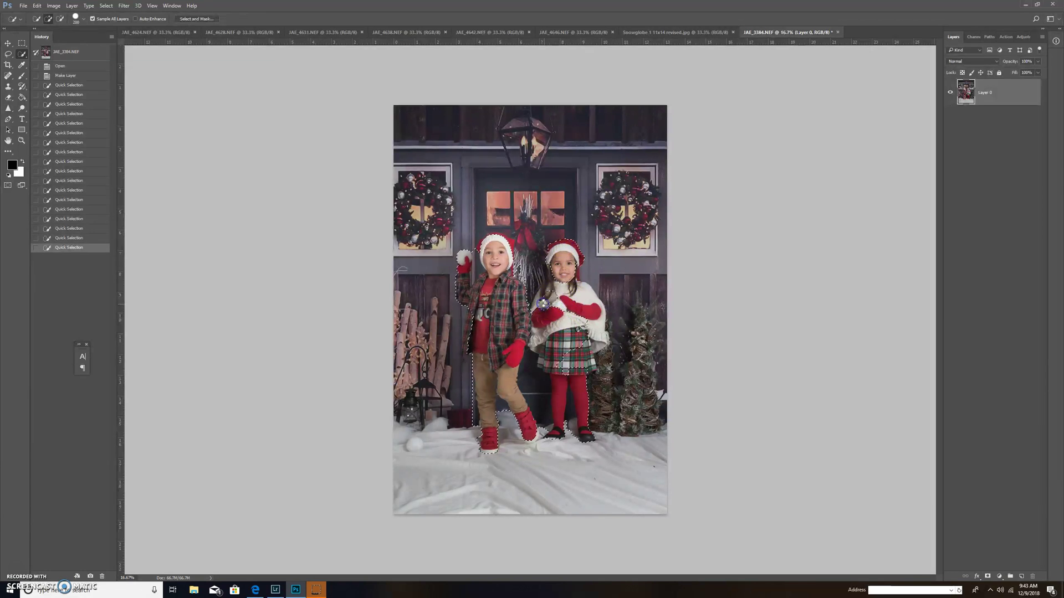
click(542, 303)
click(578, 301)
mouse_move(579, 300)
mouse_down()
mouse_move(598, 343)
mouse_move(587, 368)
mouse_move(592, 334)
mouse_up()
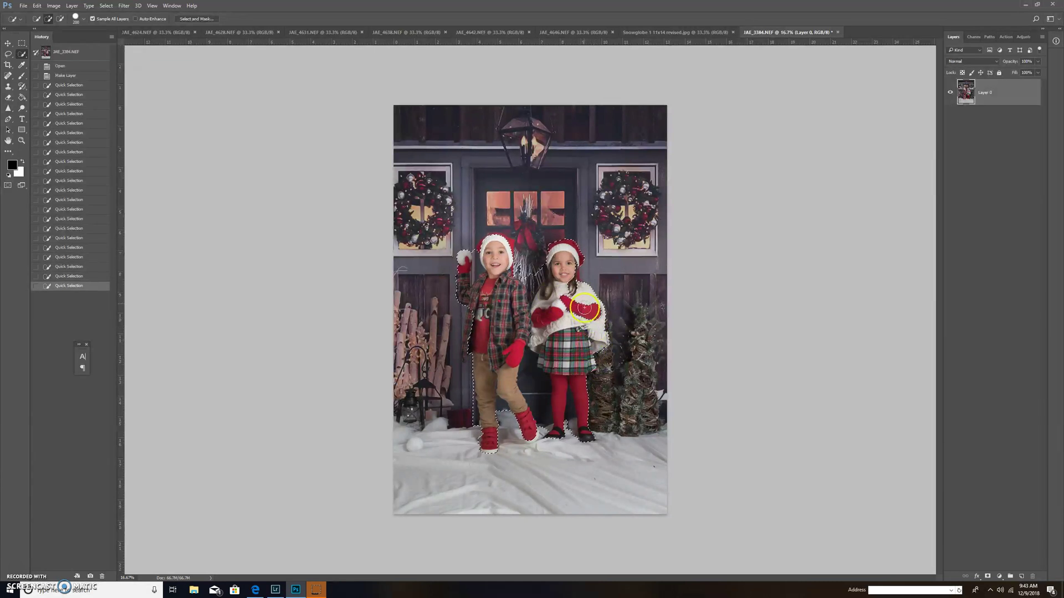
click(571, 286)
drag(571, 287, 568, 275)
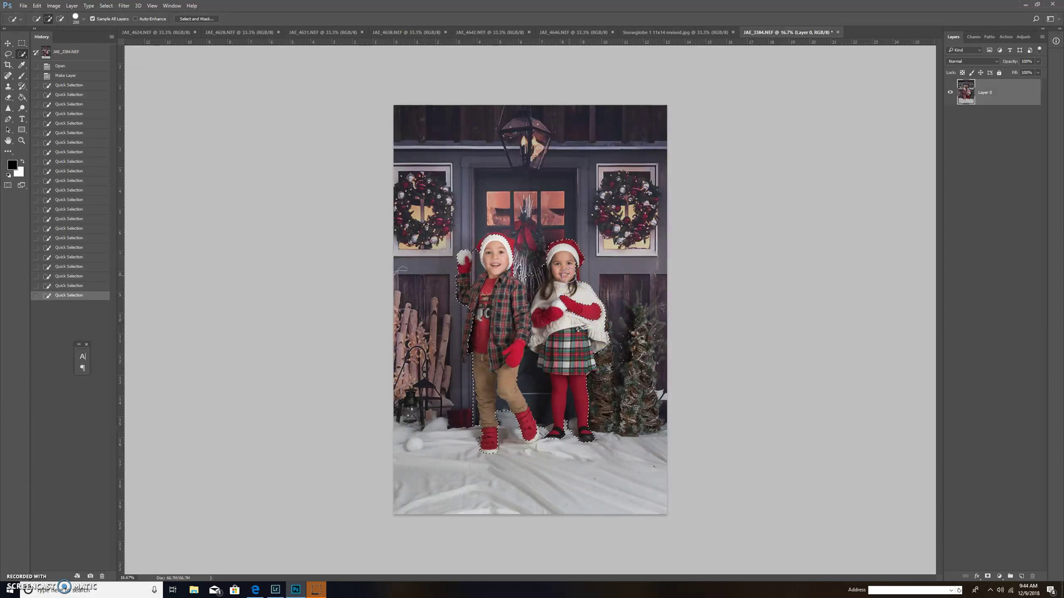
Step: Reduce the brush size and fill in the selection around the boy's face and Santa hat
key(bracketleft)
key(bracketleft)
key(bracketleft)
key(bracketleft)
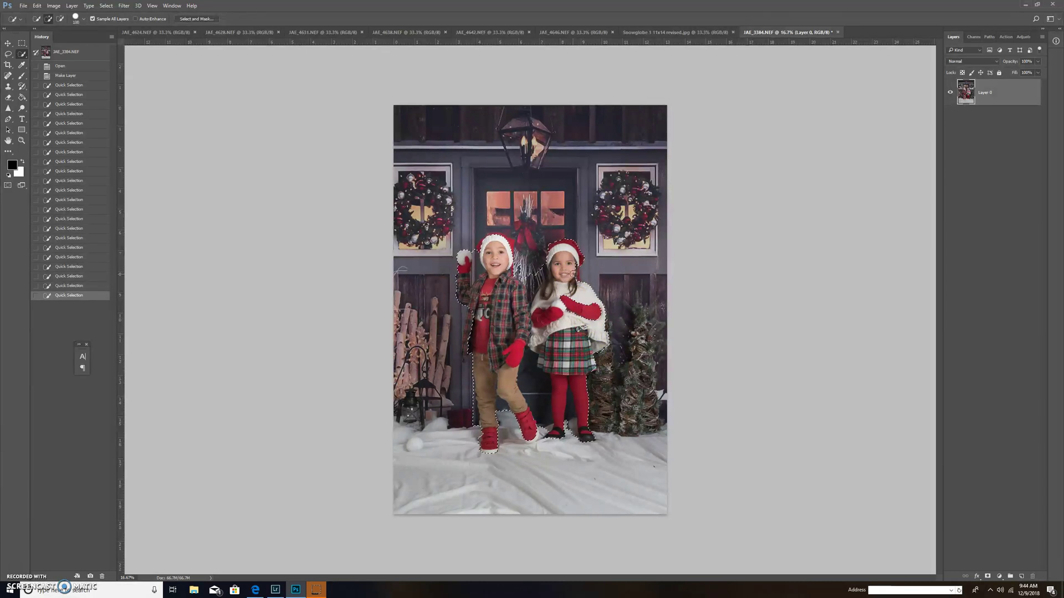
drag(514, 273, 490, 247)
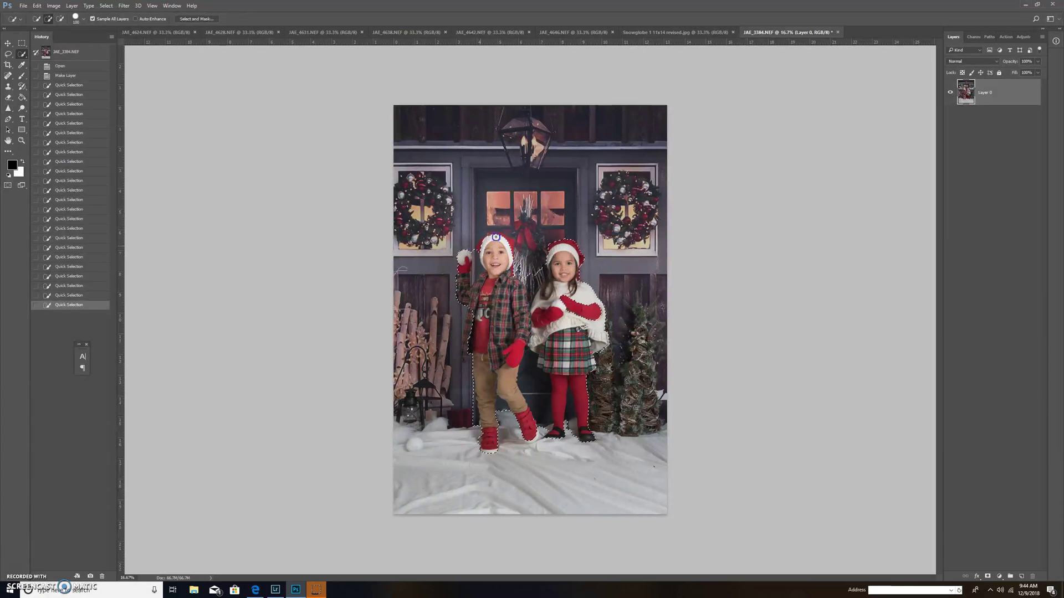
click(510, 246)
click(510, 246)
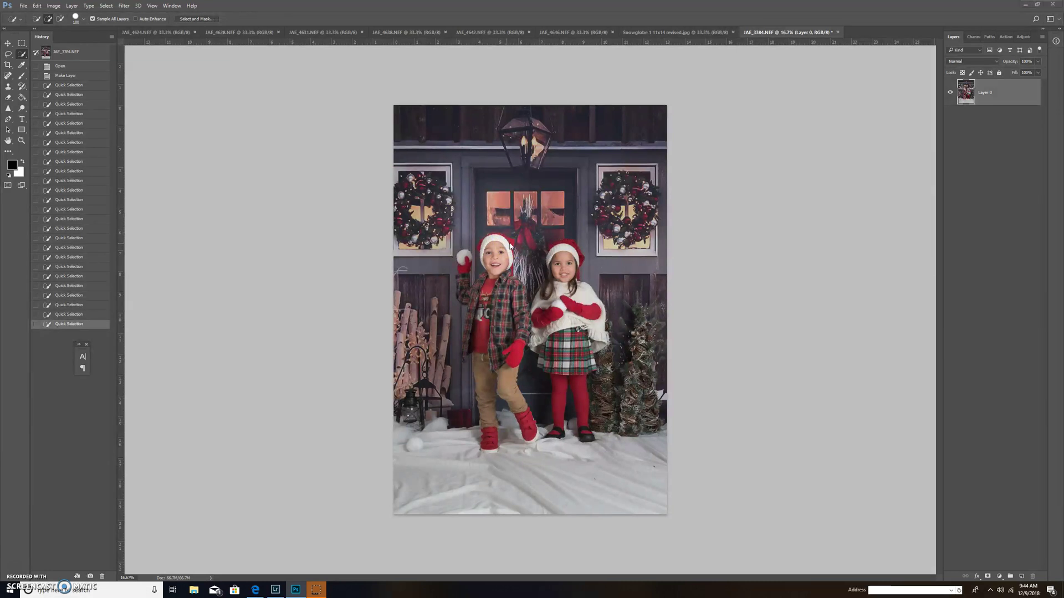
Step: Brush over the remaining parts of the boy's clothing and the girl's sleeve and legs to complete the selection
mouse_move(492, 276)
mouse_down()
mouse_move(496, 345)
mouse_move(506, 242)
mouse_move(488, 238)
mouse_move(479, 351)
mouse_move(466, 338)
mouse_move(471, 320)
mouse_move(465, 354)
mouse_move(503, 347)
mouse_up()
click(484, 244)
click(503, 348)
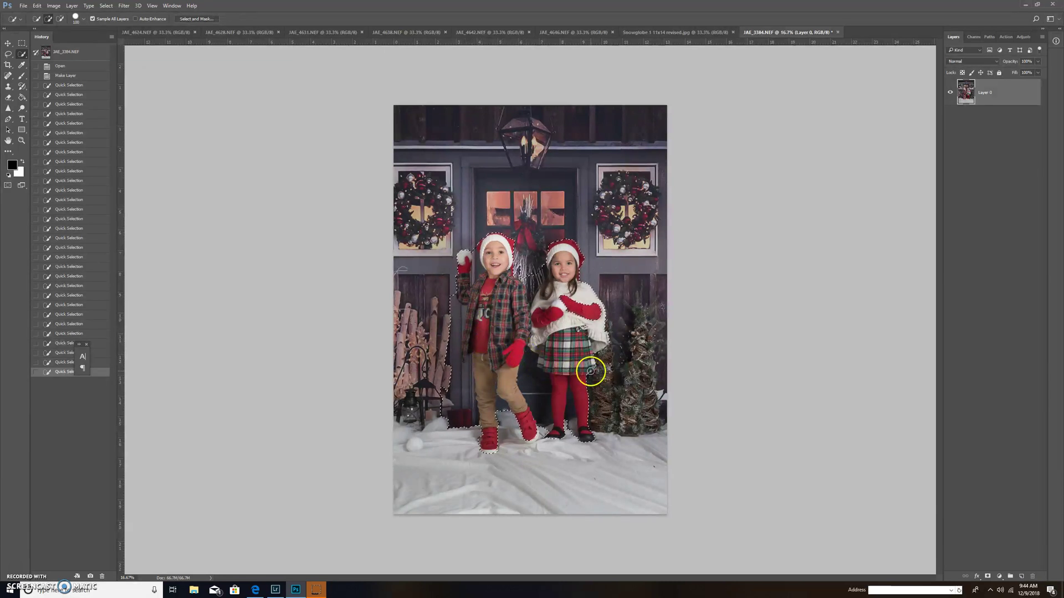
drag(586, 301, 584, 307)
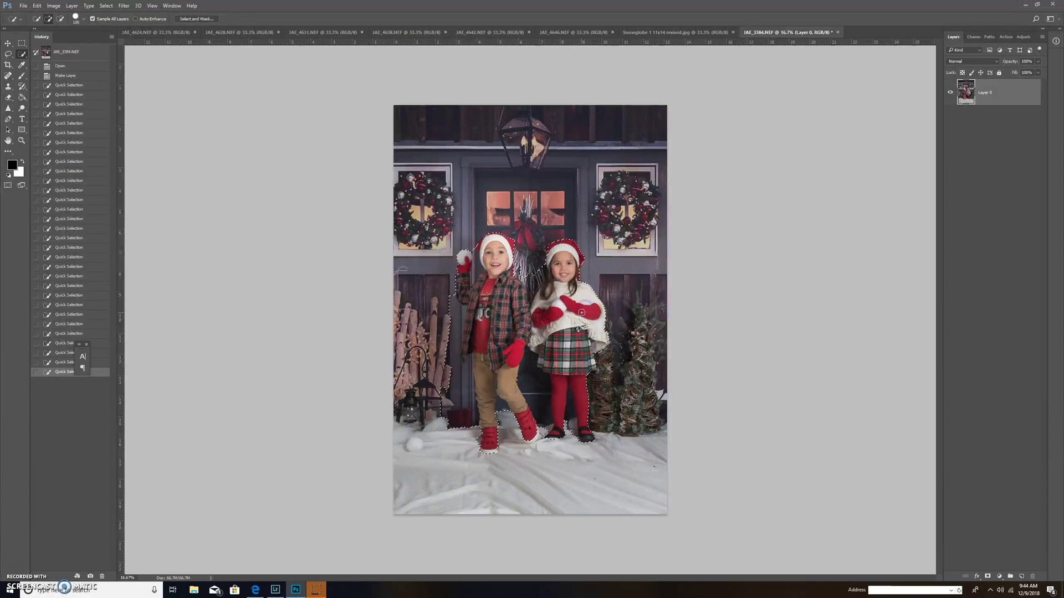
mouse_move(570, 408)
mouse_down()
mouse_move(561, 434)
mouse_move(544, 440)
mouse_move(538, 425)
mouse_move(534, 442)
mouse_move(484, 425)
mouse_up()
mouse_move(557, 417)
mouse_down()
mouse_move(576, 430)
mouse_move(569, 397)
mouse_move(590, 372)
mouse_up()
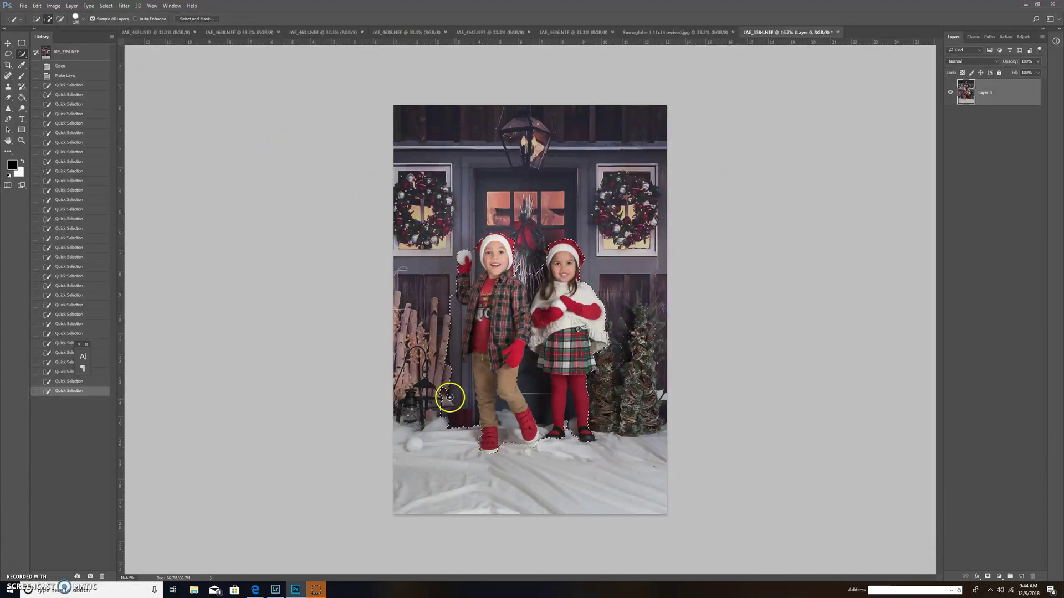
Step: Subtract the background beside the boy's jacket and leg and between the two children's legs from the selection
click(61, 19)
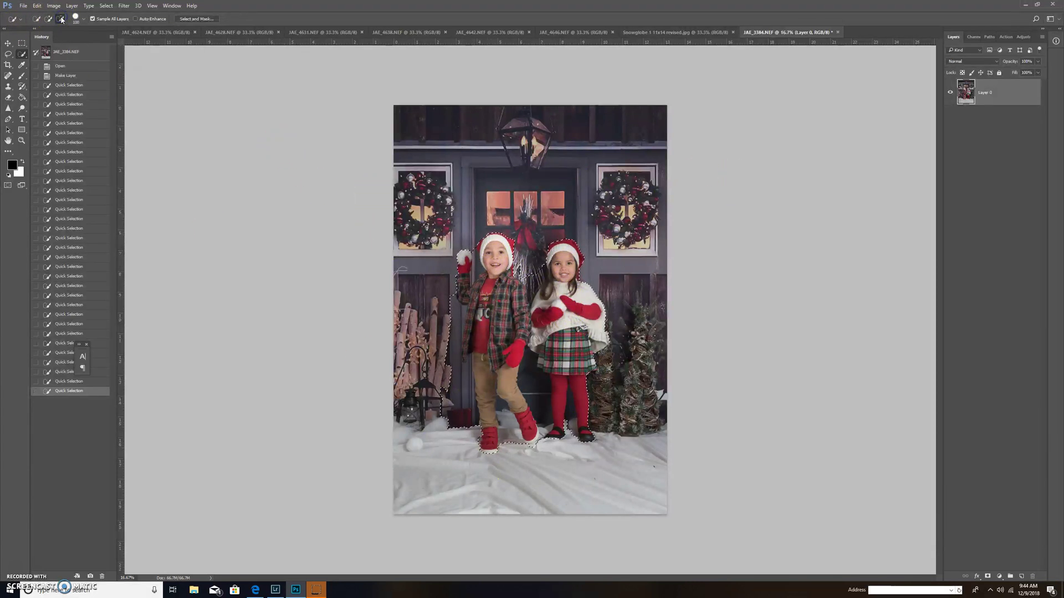
click(456, 404)
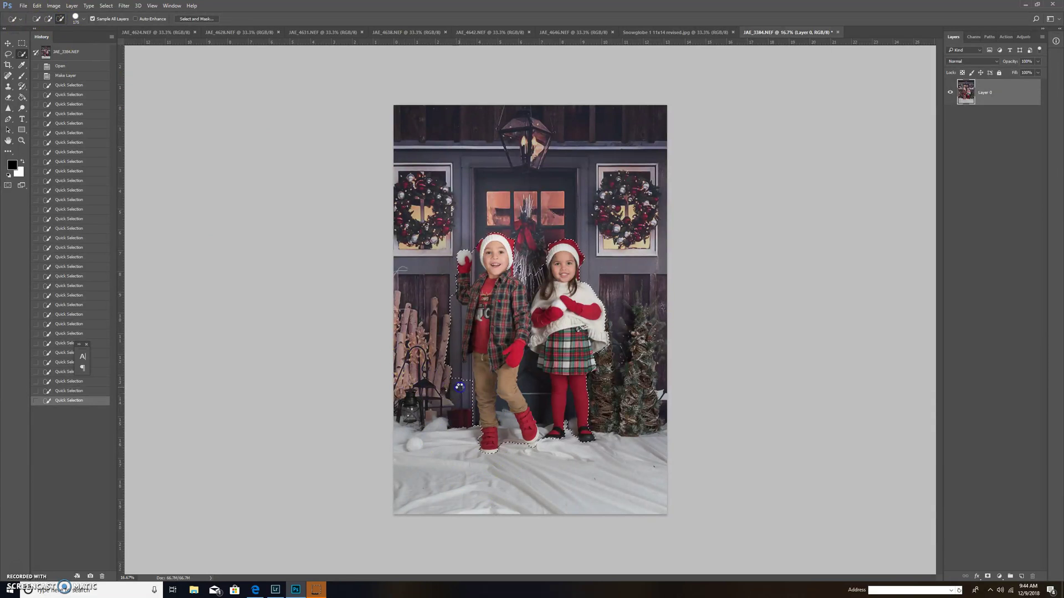
click(450, 336)
click(451, 324)
click(449, 312)
drag(456, 337, 439, 365)
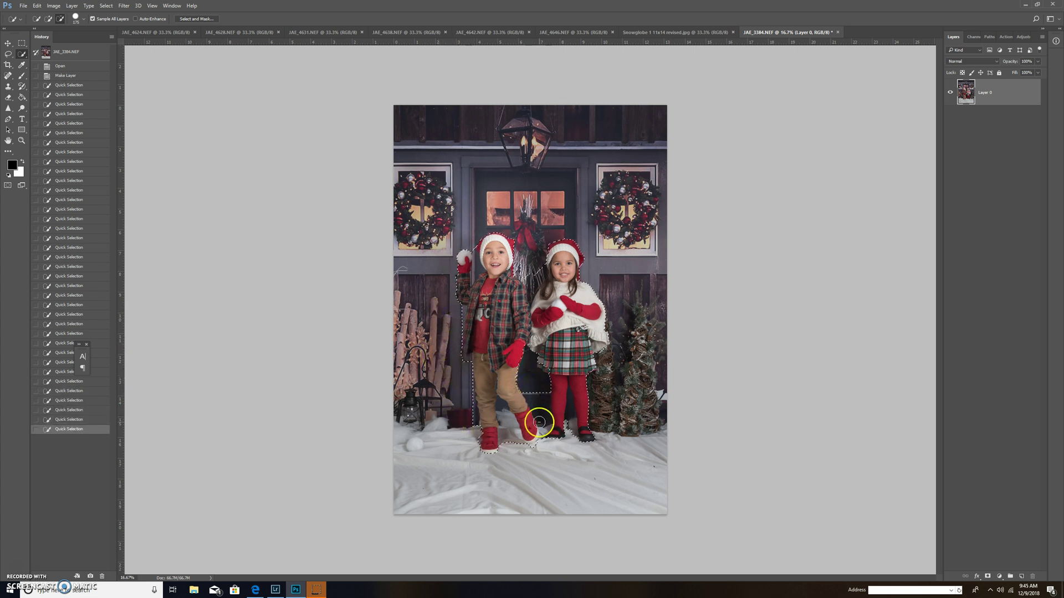
drag(539, 422, 539, 414)
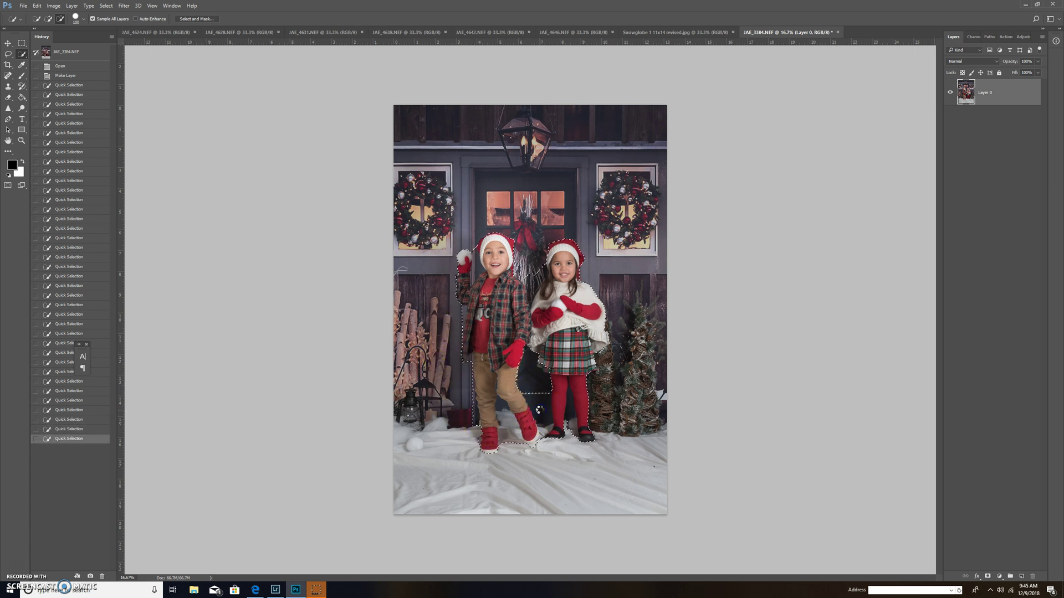
click(538, 402)
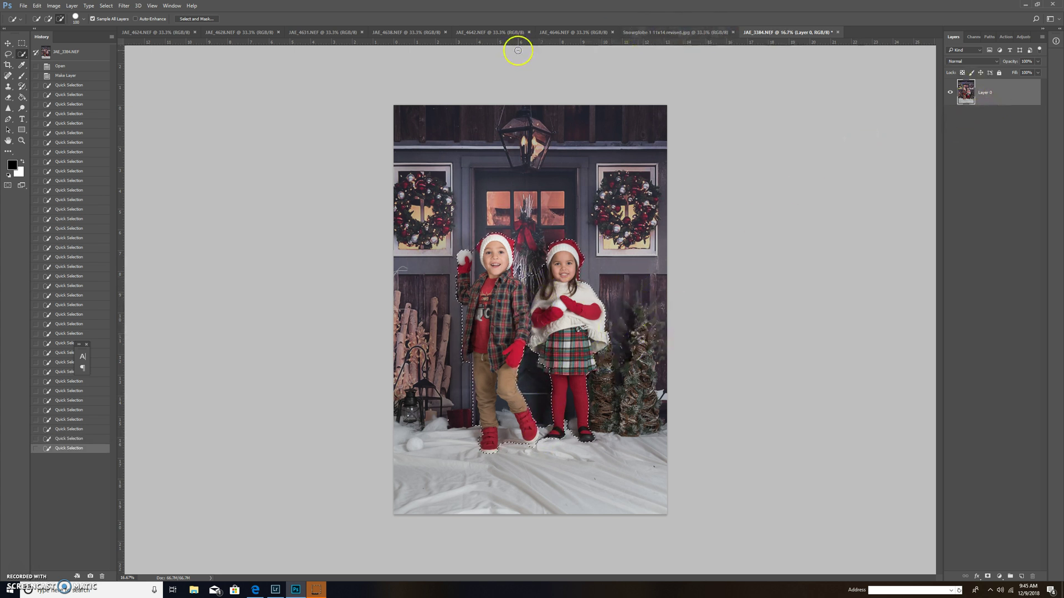
Step: Refine the selection in Select and Mask with radius 2 px and feather 1.0 px, output to New Layer with Layer Mask
click(204, 21)
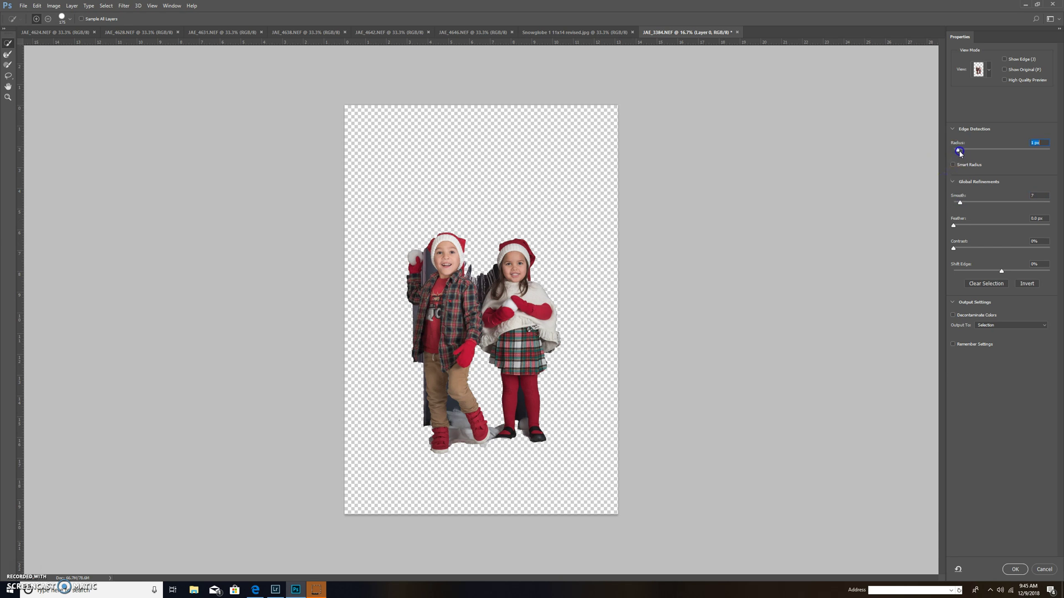
click(953, 226)
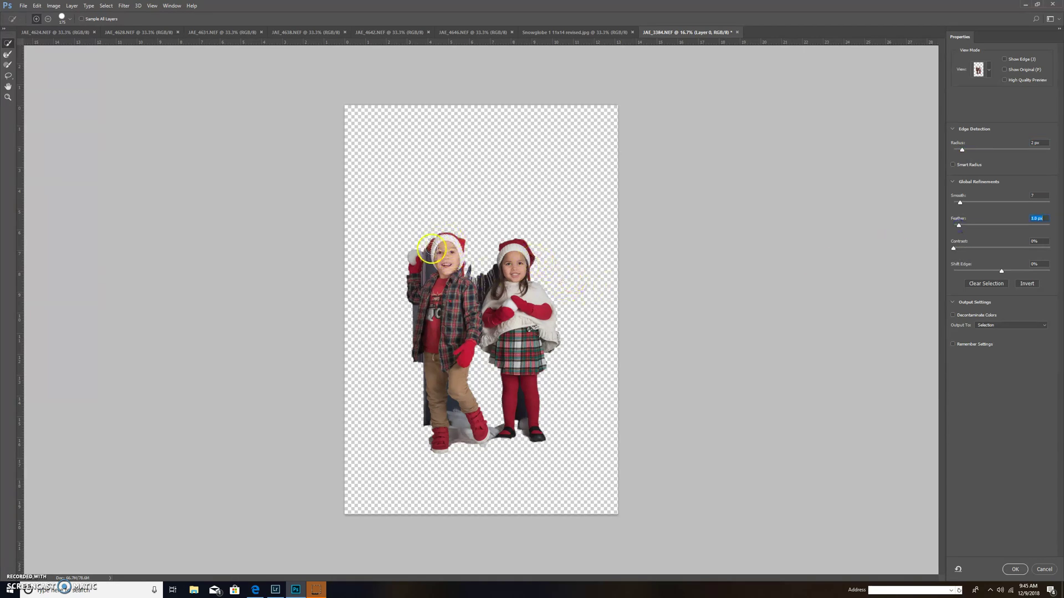
click(995, 327)
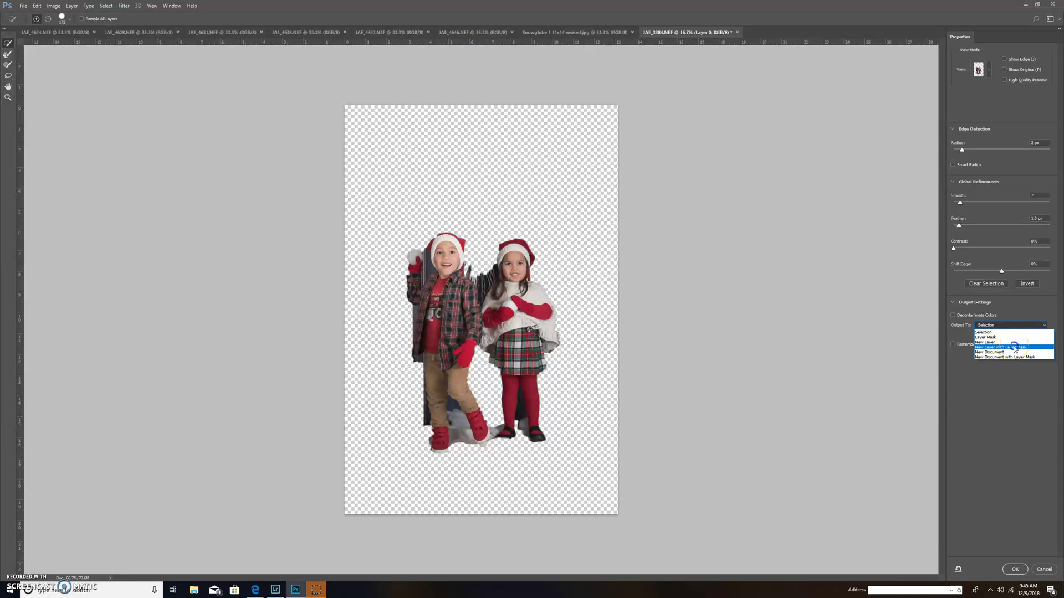
click(1015, 348)
click(1014, 569)
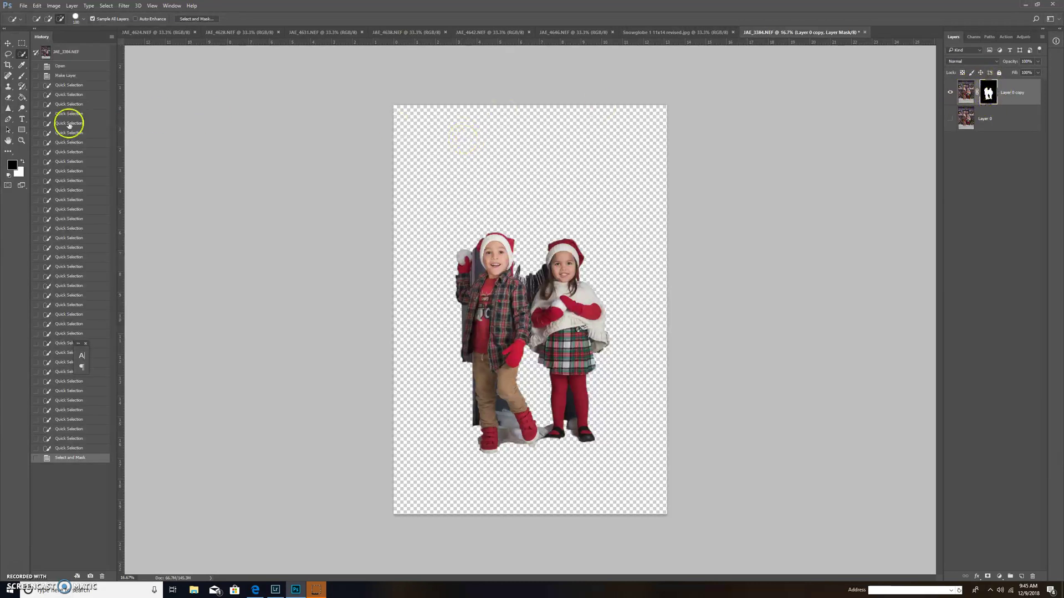
Step: Paint white on the layer mask with a much smaller brush below the boy's raised sleeve, then restore black as the foreground colour
drag(136, 580, 117, 578)
key(Return)
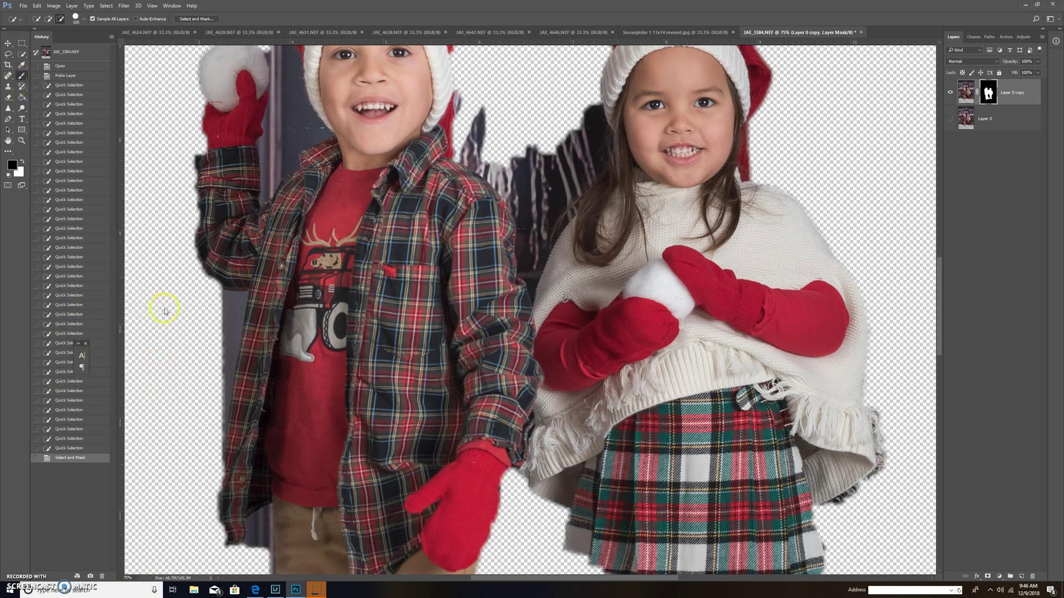
key(b)
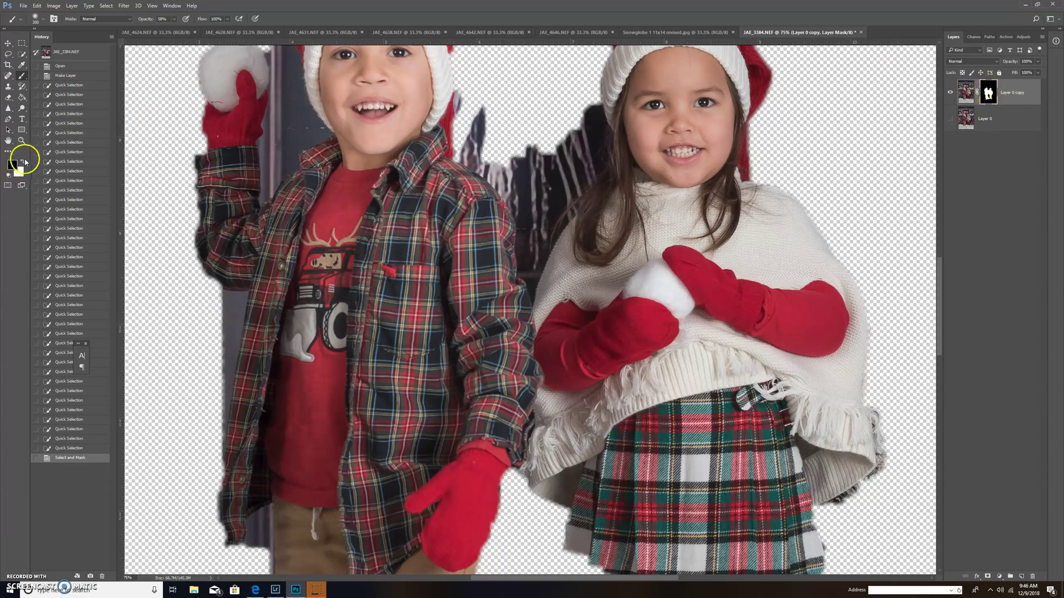
key(bracketleft)
key(bracketleft)
key(bracketleft)
key(bracketleft)
key(bracketleft)
key(bracketleft)
key(bracketleft)
key(bracketleft)
key(bracketleft)
click(22, 160)
mouse_move(211, 321)
mouse_down()
mouse_move(194, 339)
mouse_move(225, 309)
mouse_up()
click(21, 162)
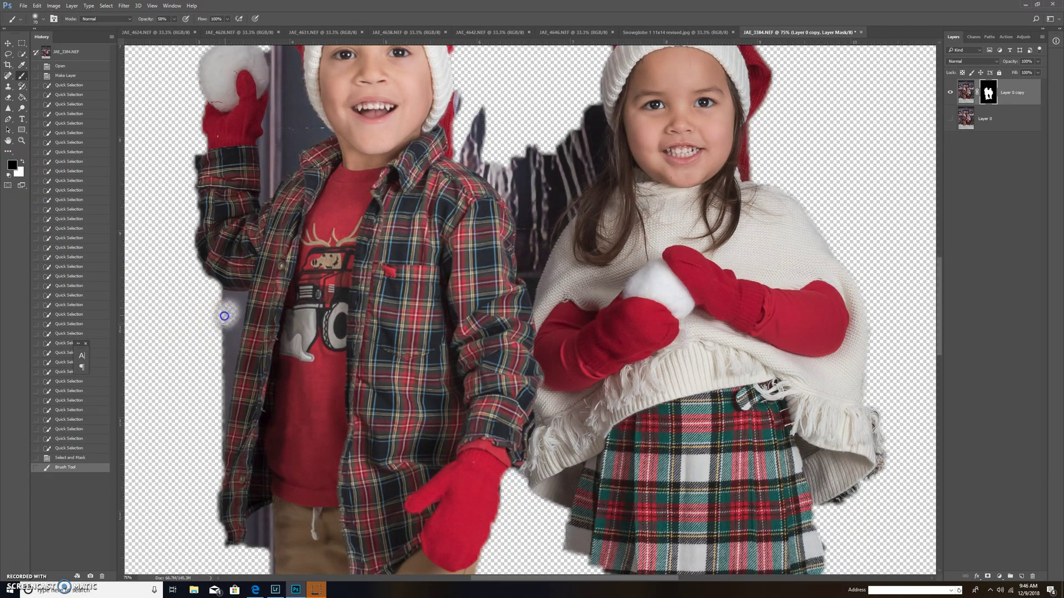
Step: Set the brush opacity to 100% and paint black on the mask to remove leftover background around the boy's raised sleeve and jacket
click(174, 20)
drag(174, 29, 195, 28)
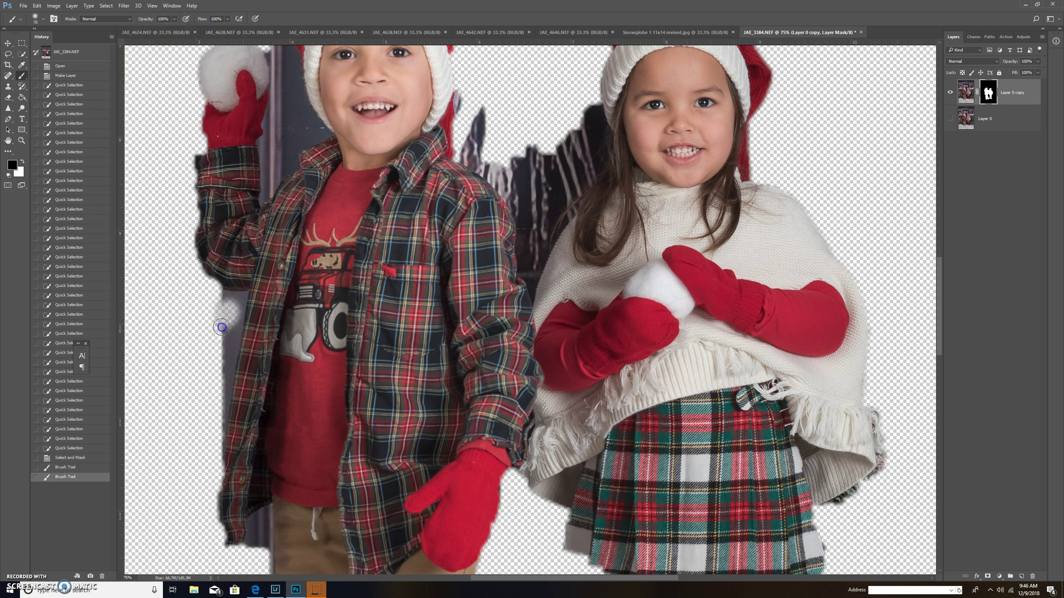
drag(231, 341, 220, 334)
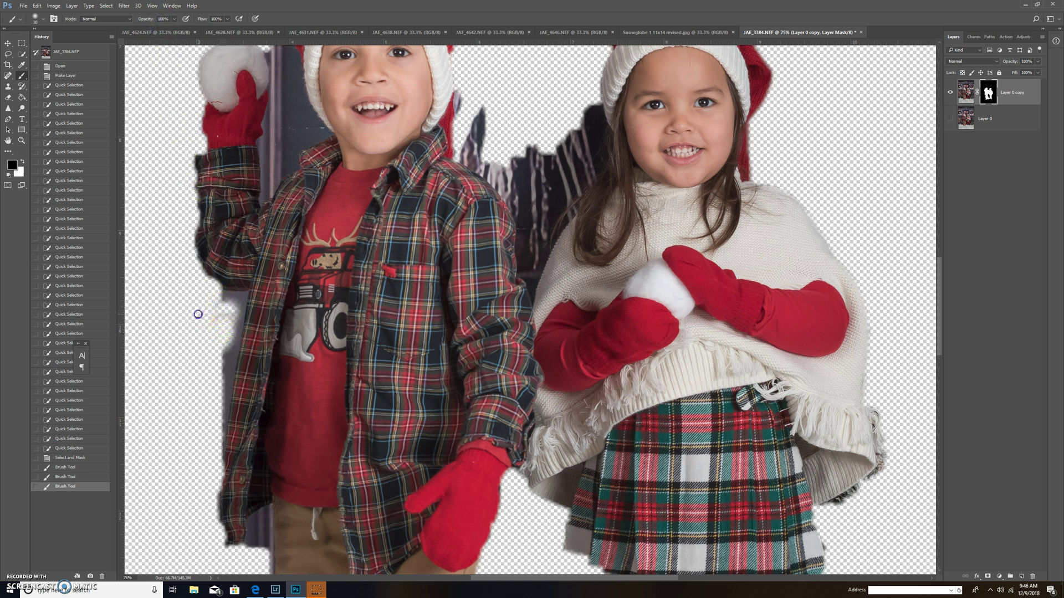
click(221, 294)
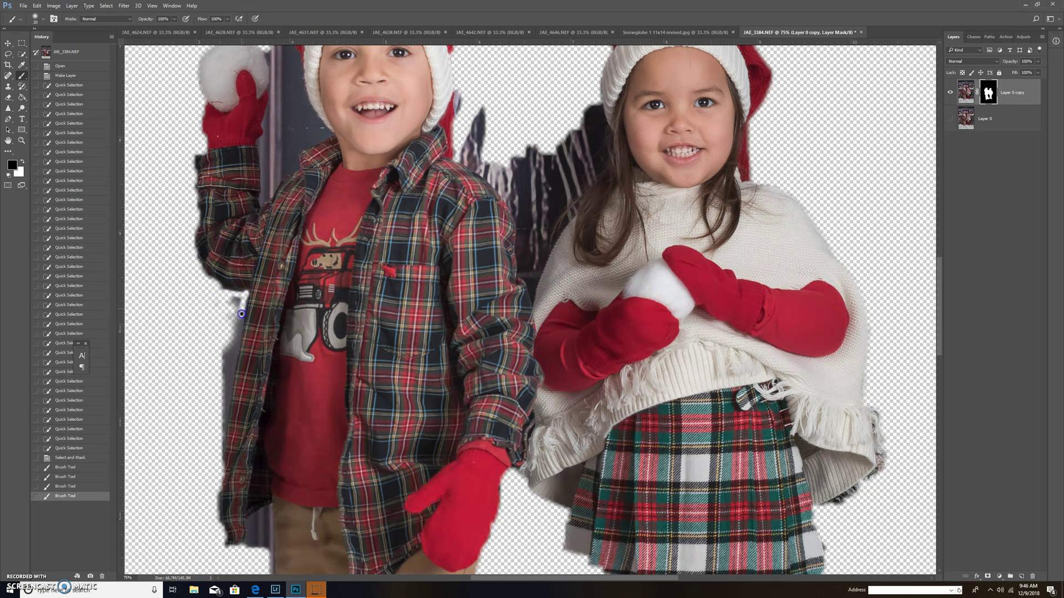
click(201, 278)
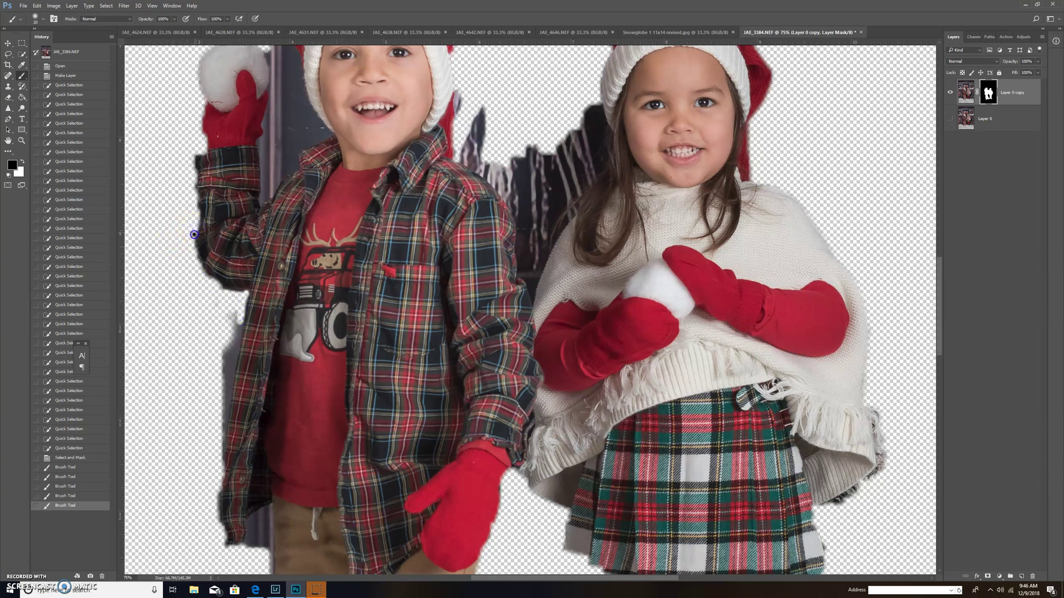
click(238, 294)
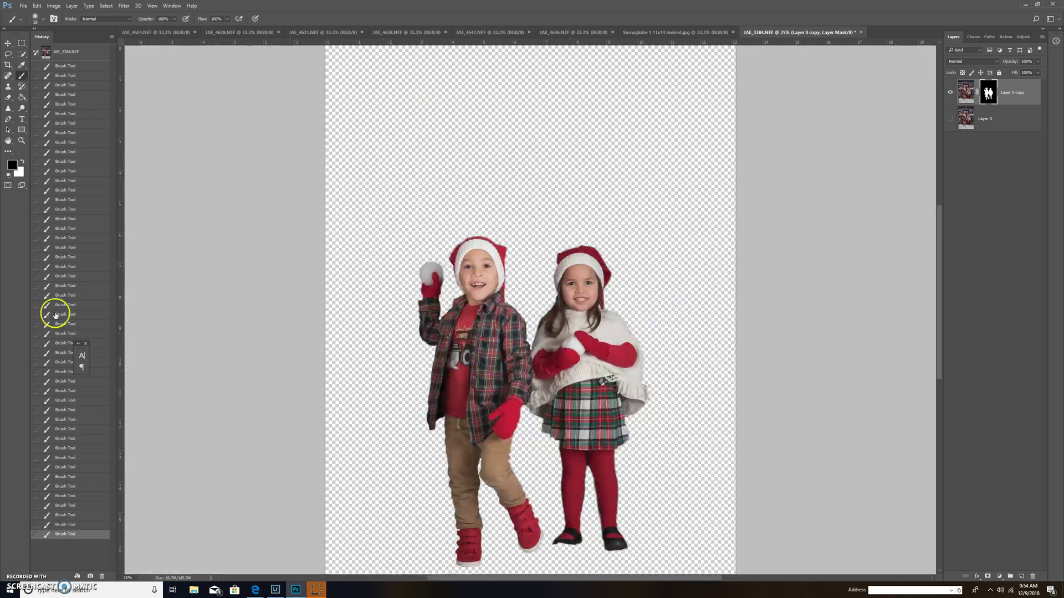
Step: Copy the masked layer of the children into the Snowglobe 1 11x14 revised.jpg document with the Move tool
click(8, 43)
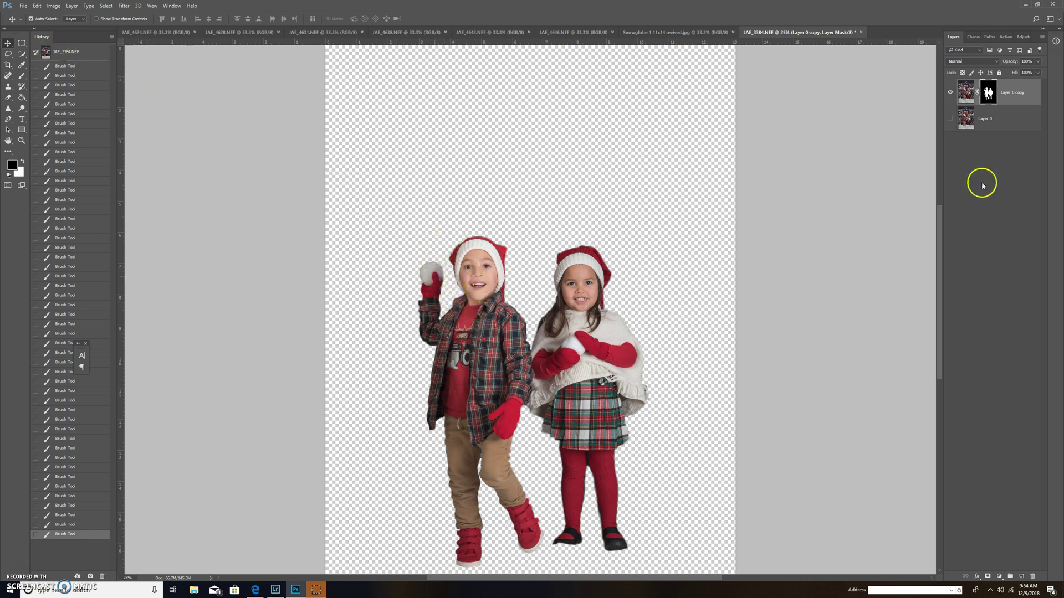
click(967, 96)
drag(967, 96, 373, 8)
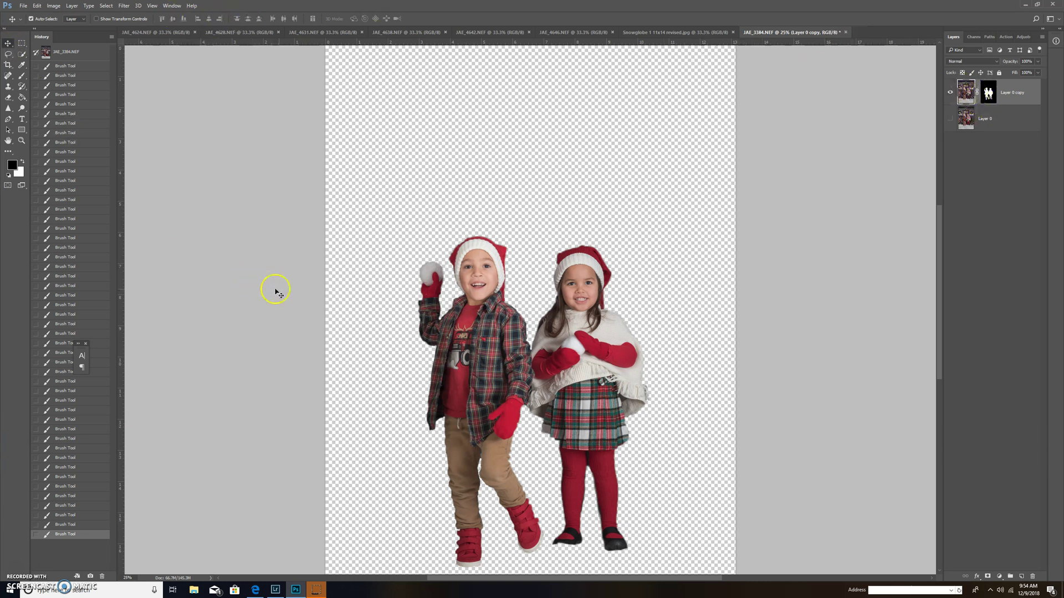
drag(480, 328, 650, 35)
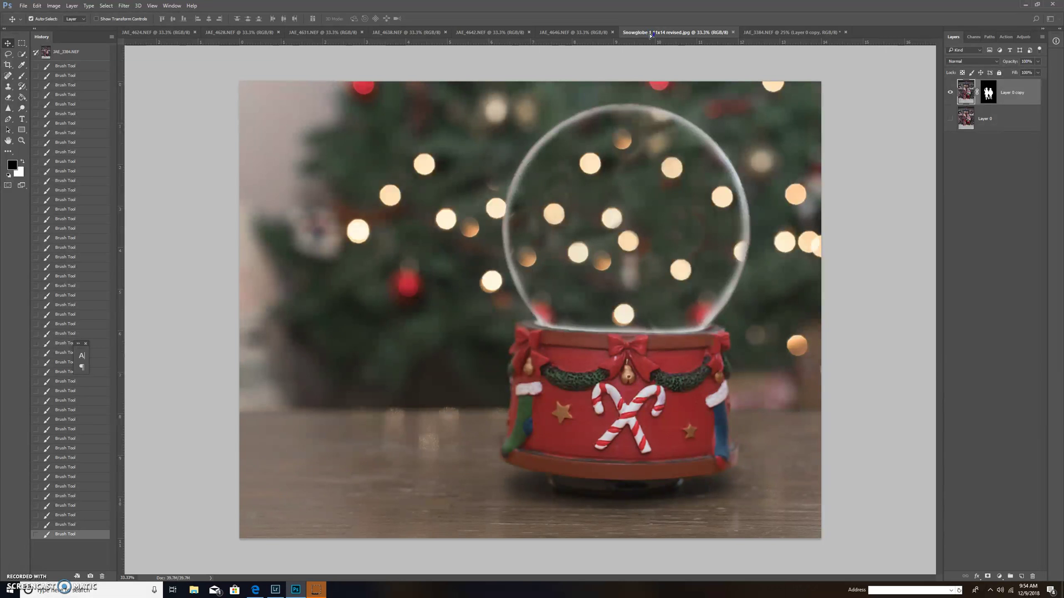
drag(650, 35, 512, 230)
Step: Use Free Transform to scale the children down to about 52% and move them over the snow globe
click(39, 8)
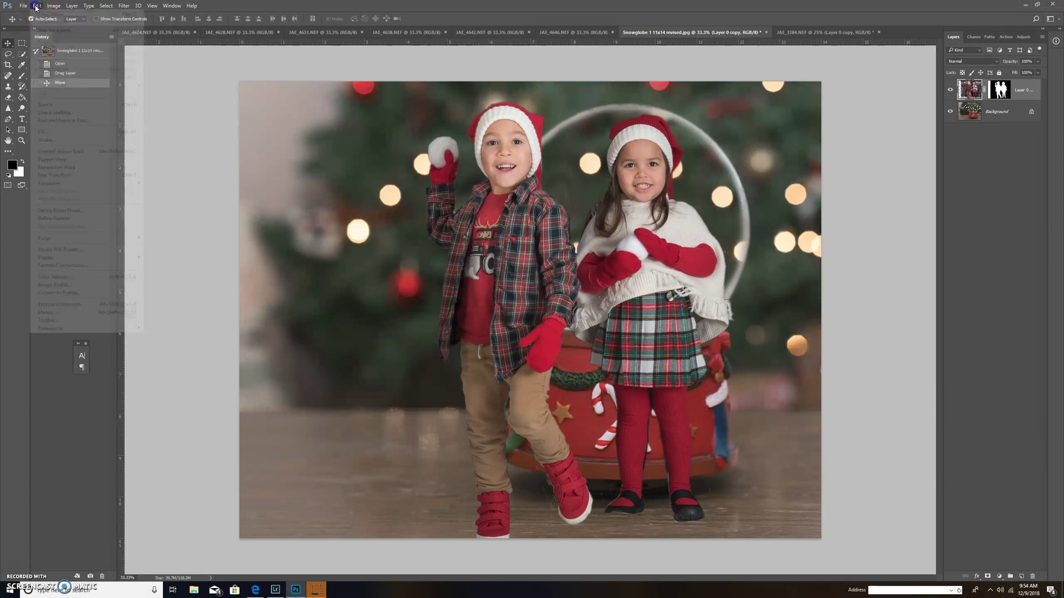
click(45, 175)
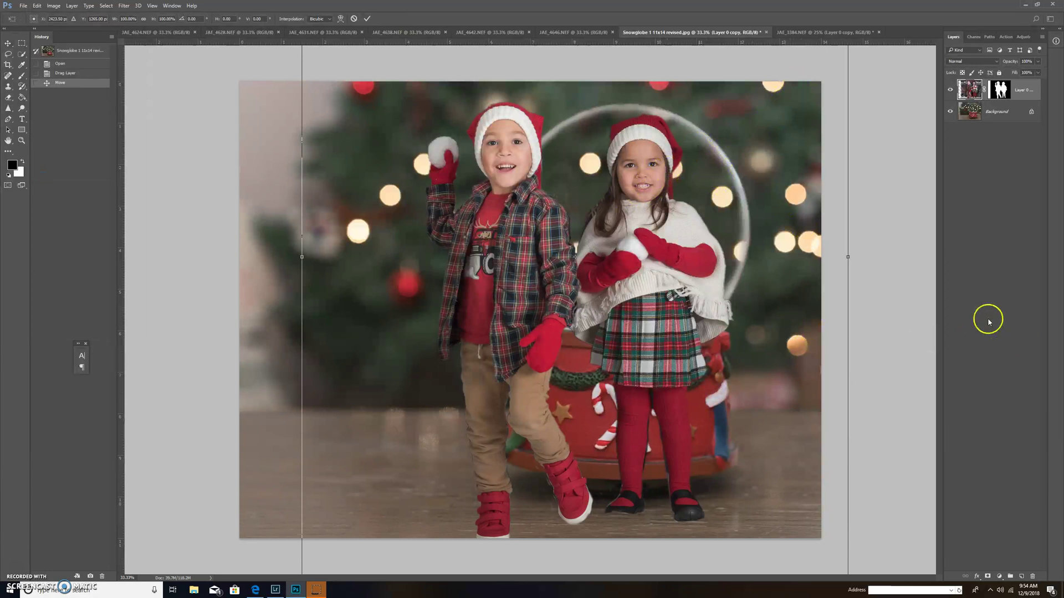
drag(693, 209, 672, 101)
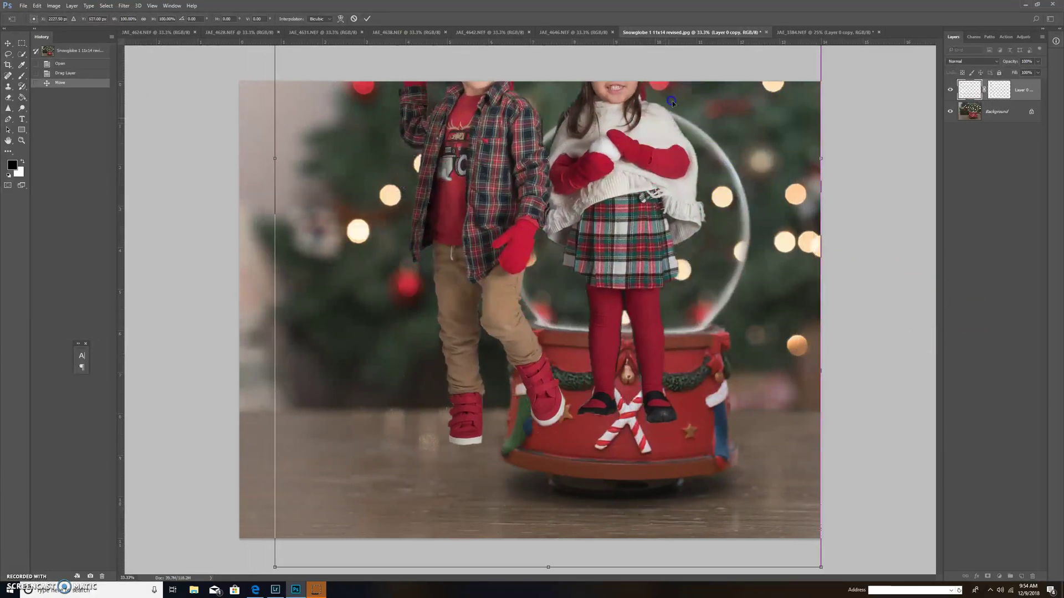
drag(679, 320, 679, 264)
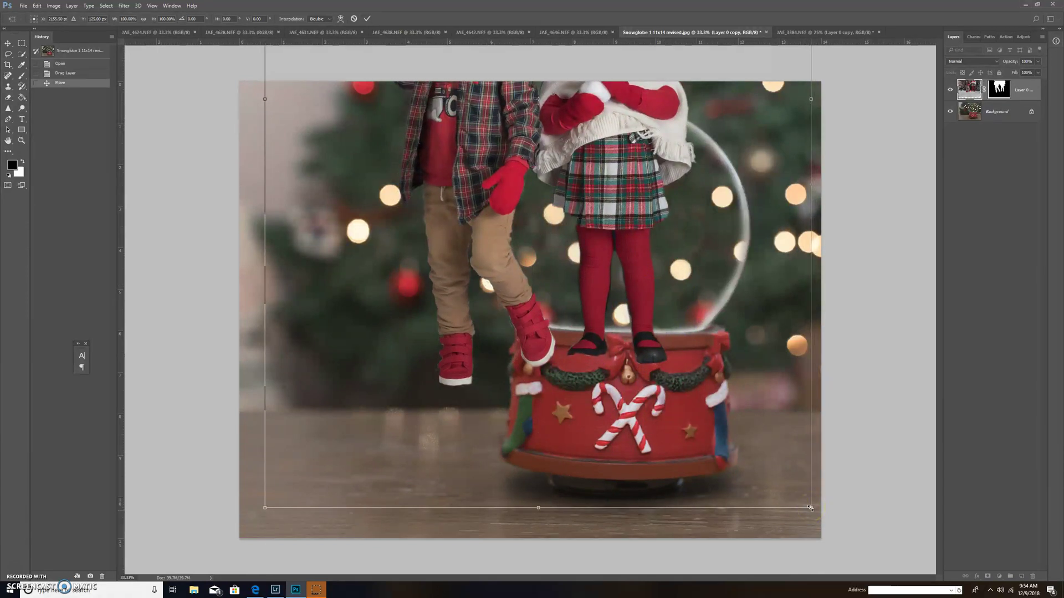
drag(810, 507, 655, 274)
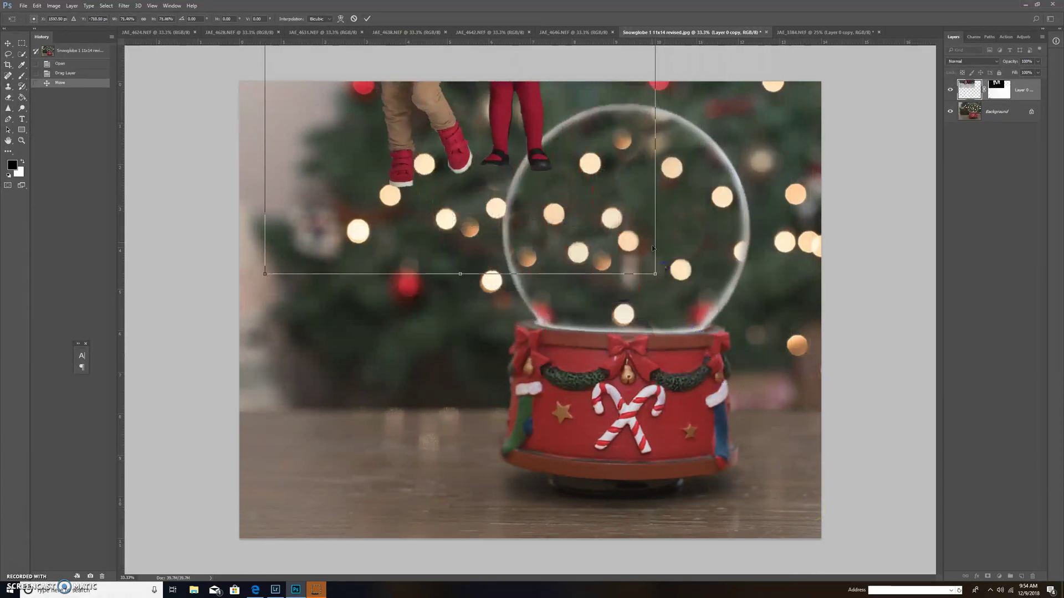
drag(526, 112, 643, 393)
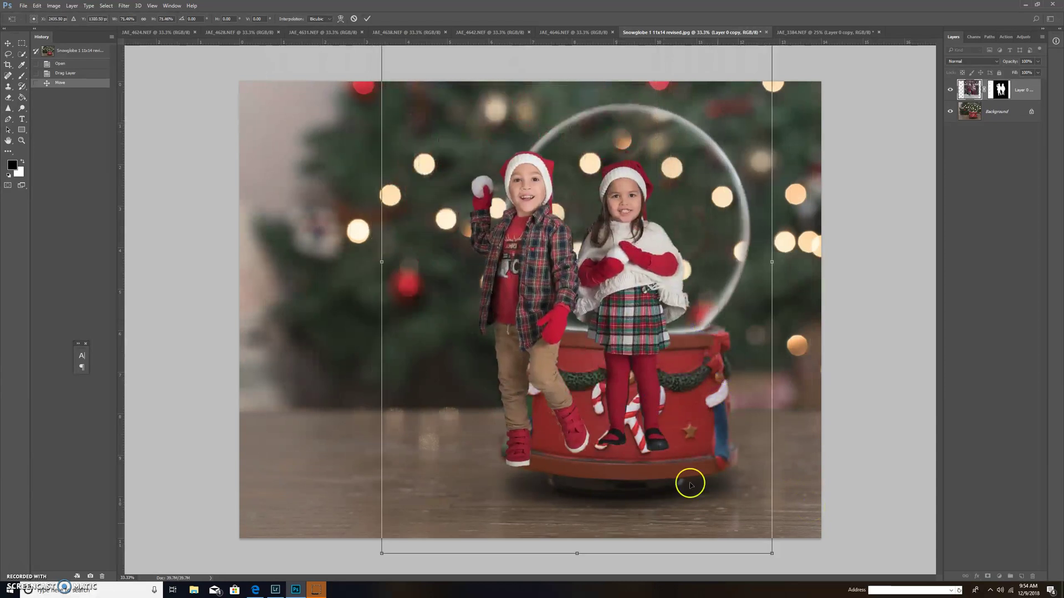
drag(771, 553, 664, 391)
drag(561, 255, 660, 316)
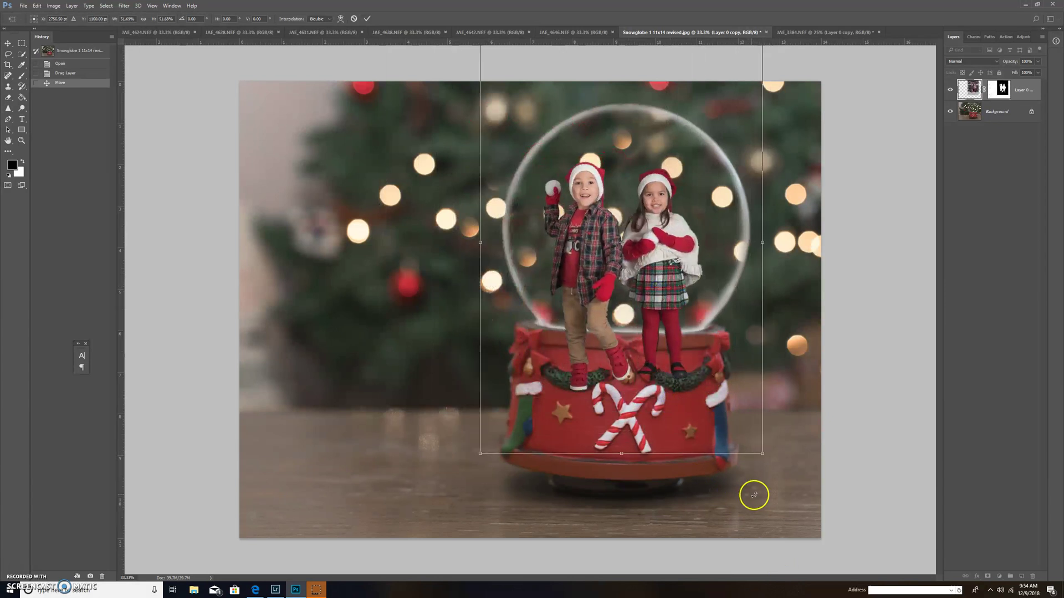
Step: Scale the children down further to about 43% and position them inside the globe with their feet at its base
drag(765, 459, 735, 412)
mouse_move(636, 210)
mouse_down()
mouse_move(646, 201)
mouse_move(633, 204)
mouse_up()
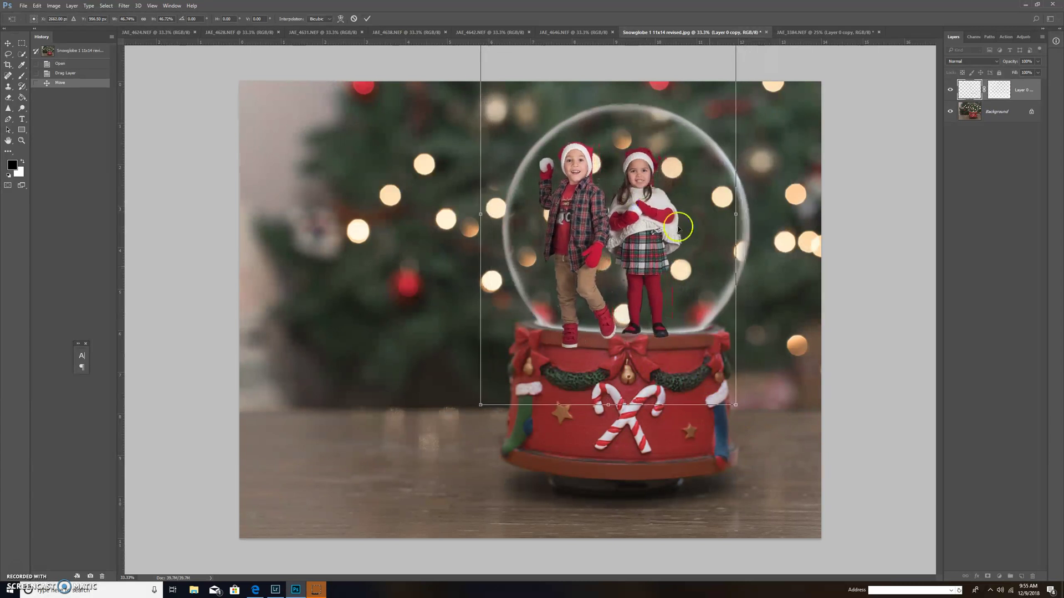
drag(735, 404, 713, 373)
drag(644, 261, 660, 284)
Step: Apply the transform and paint black on the layer mask to hide the parts of the shoes overlapping the globe's red base
click(583, 332)
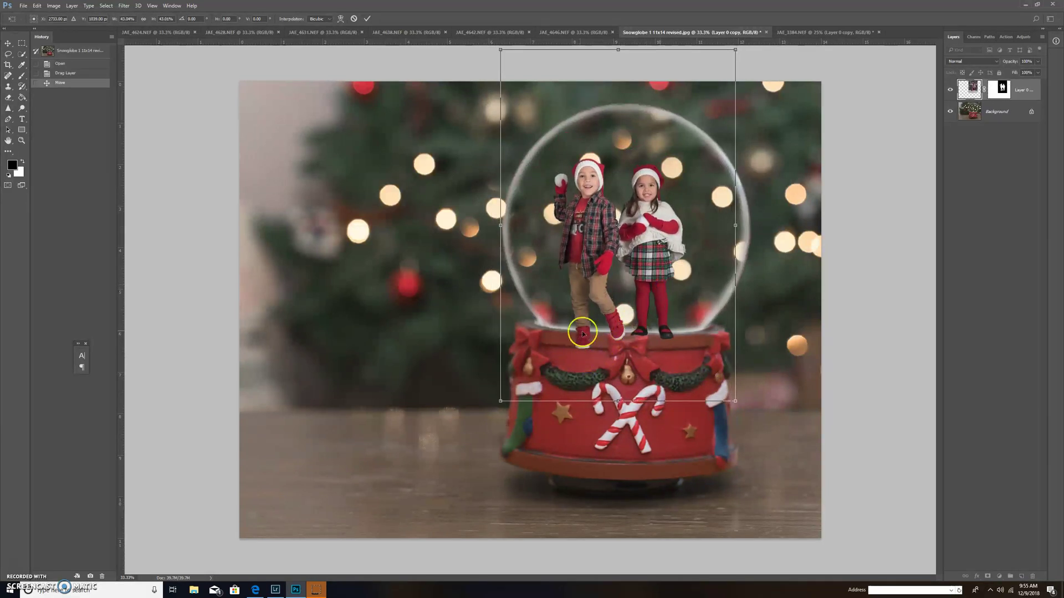
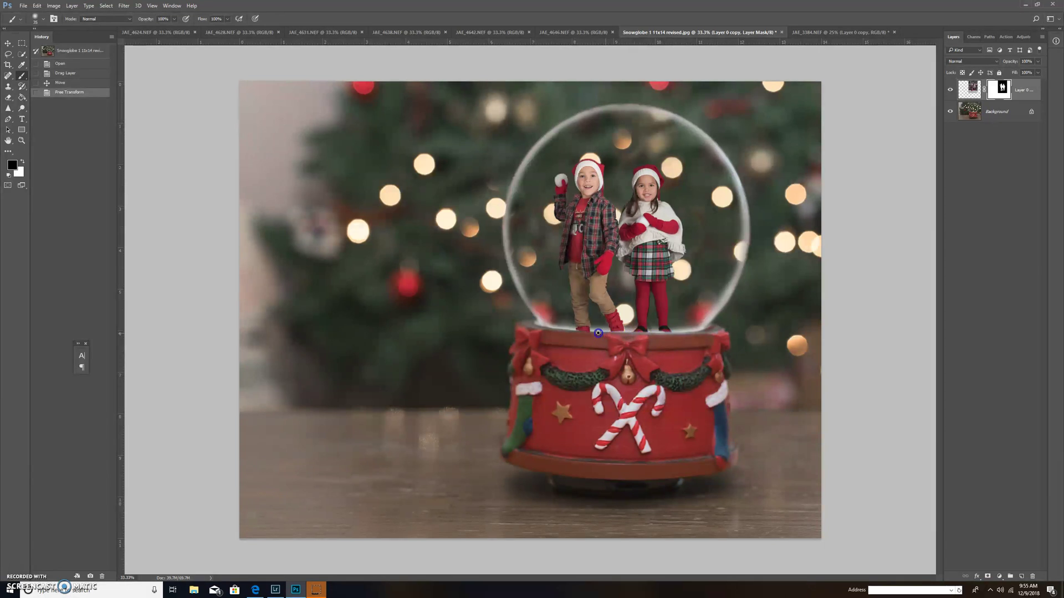
drag(681, 336, 660, 338)
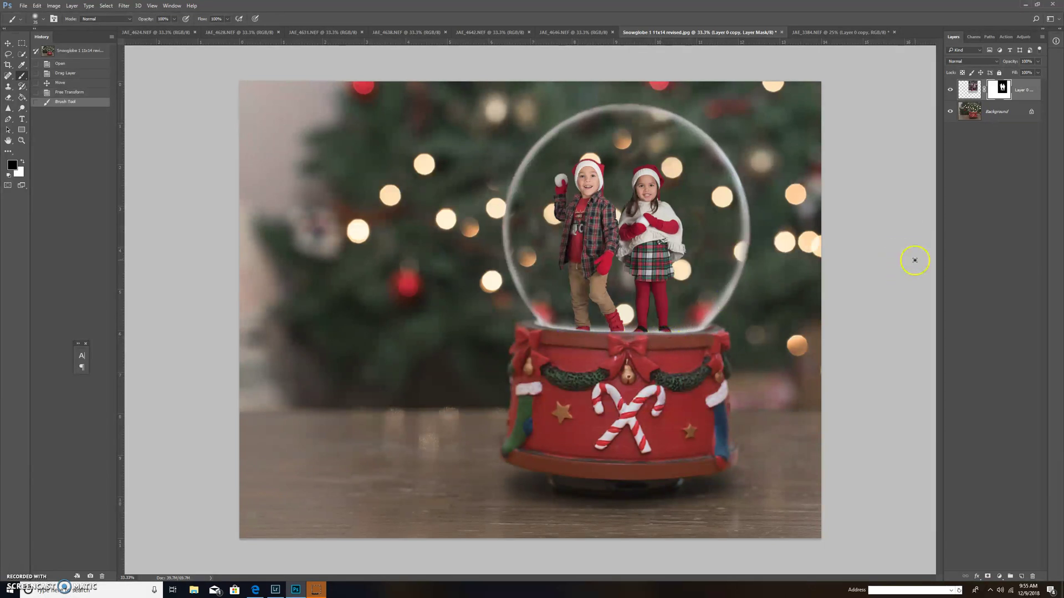
Step: Add a new blank layer above the children with default settings and make white the foreground colour
click(1001, 109)
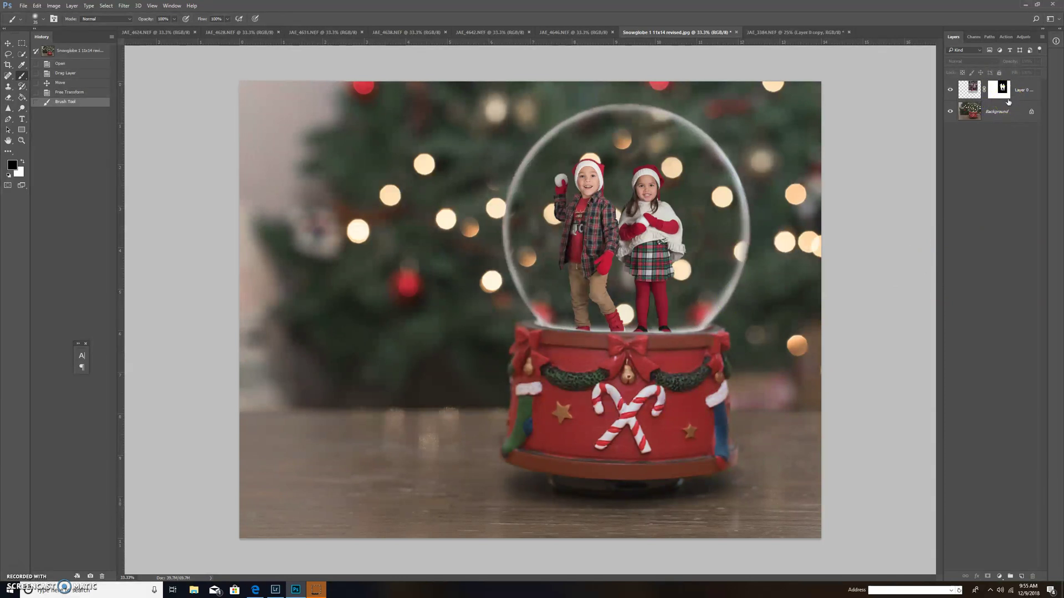
key(ctrl+shift+n)
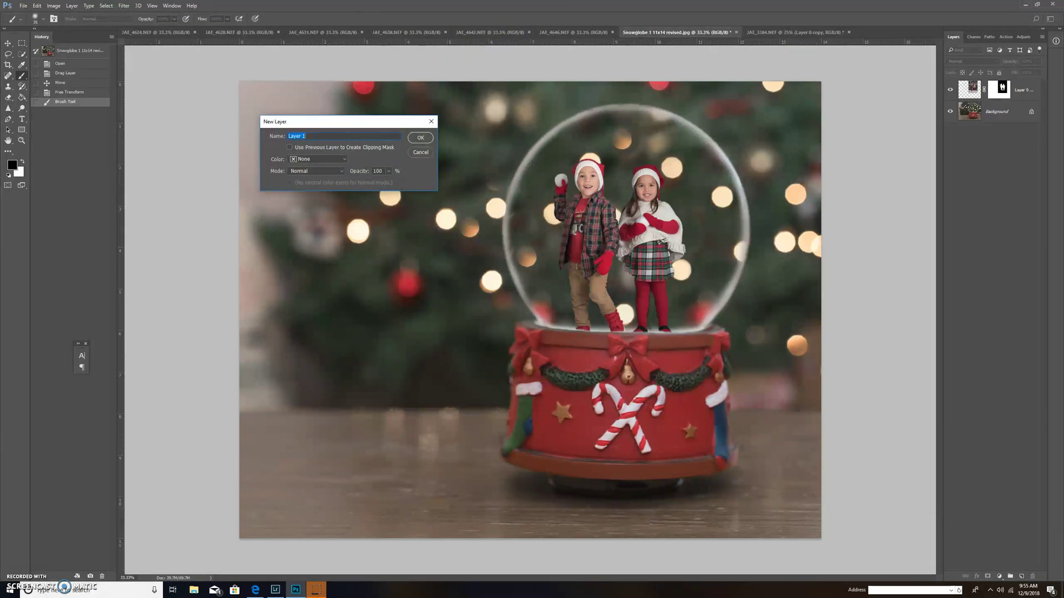
click(420, 137)
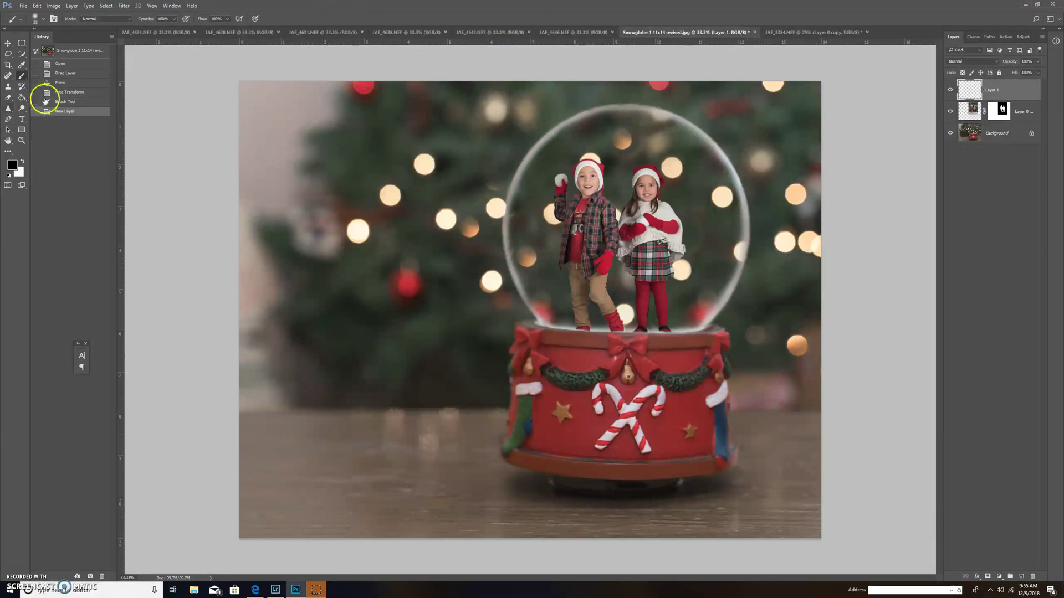
click(24, 163)
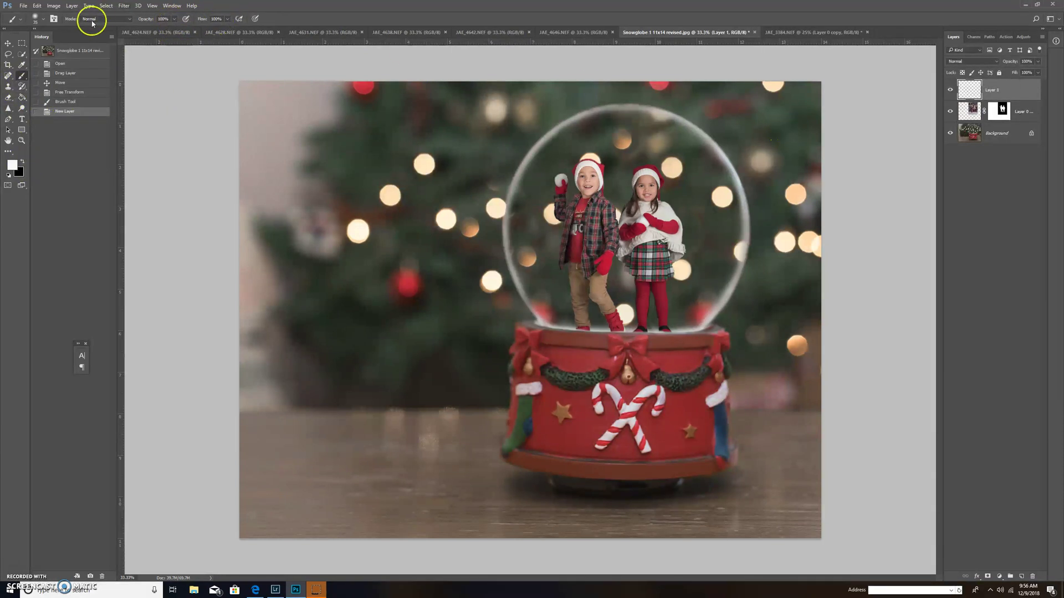
Step: Paint soft white snow around the children's feet along the globe's base, using an enlarged brush at 23% opacity
click(174, 19)
click(146, 29)
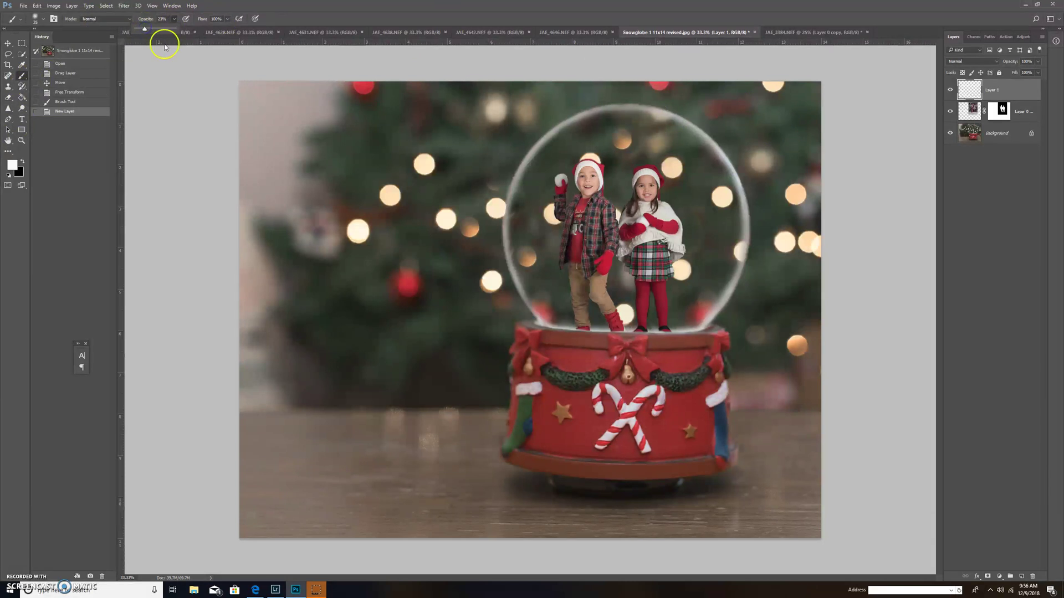
key(bracketright)
key(bracketright)
key(bracketright)
key(bracketright)
key(bracketright)
key(bracketright)
key(bracketright)
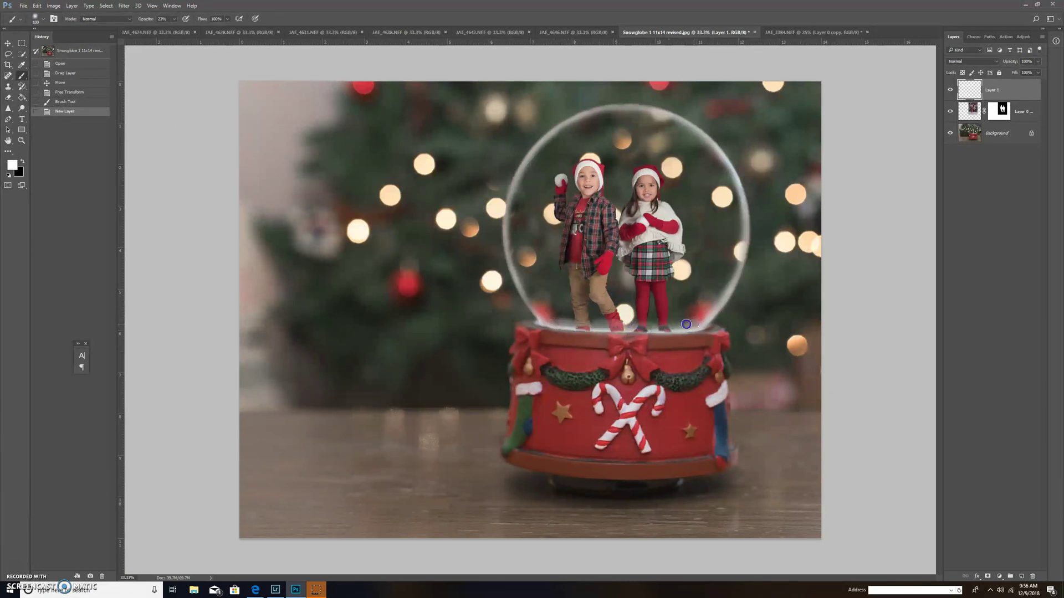
key(bracketright)
mouse_move(565, 320)
mouse_down()
mouse_move(551, 319)
mouse_move(687, 321)
mouse_move(593, 321)
mouse_move(542, 300)
mouse_move(674, 321)
mouse_up()
key(bracketright)
mouse_move(580, 317)
mouse_down()
mouse_move(554, 319)
mouse_move(684, 324)
mouse_move(586, 317)
mouse_up()
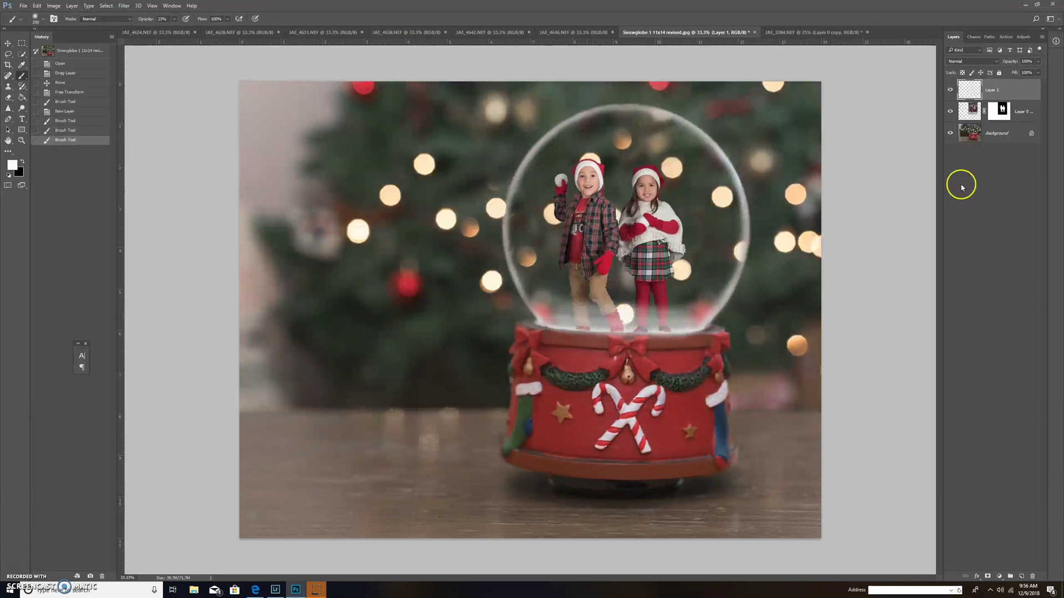
Step: Add a layer mask to the white brushwork layer and paint black at 67% opacity over the boy's feet
key(x)
click(986, 576)
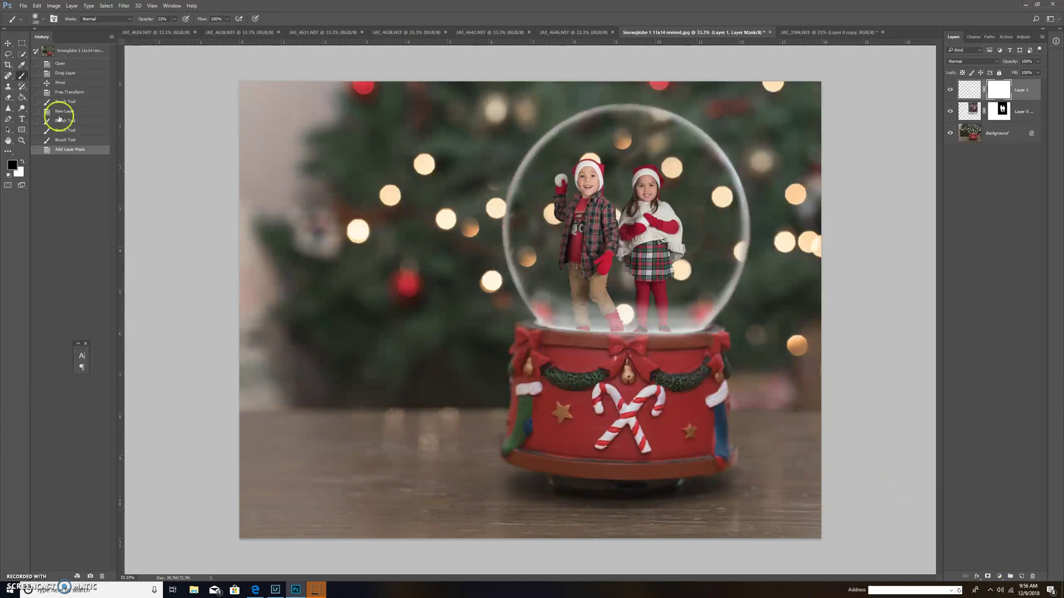
click(174, 20)
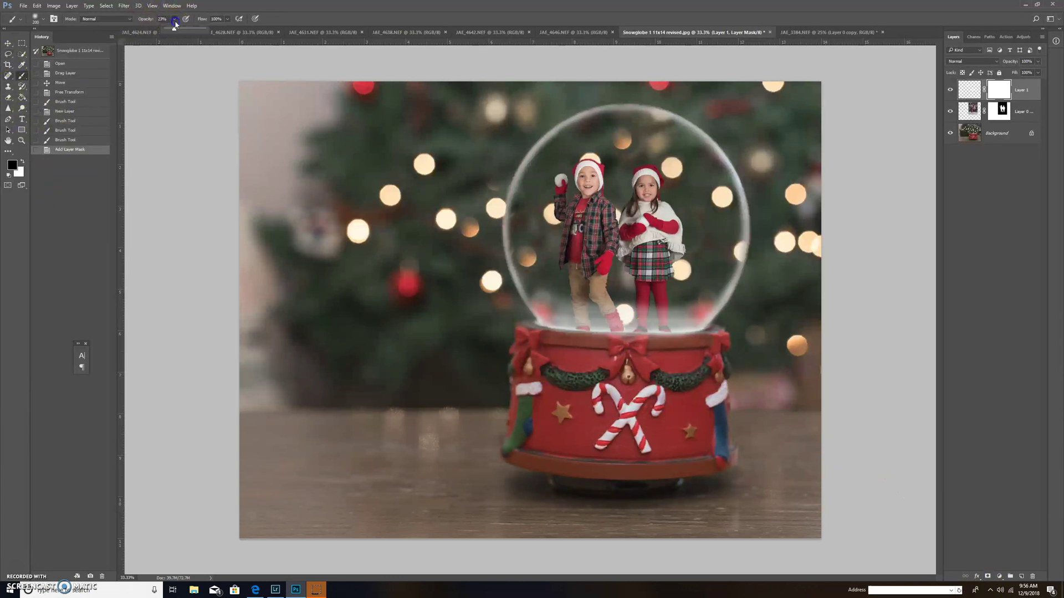
drag(192, 31, 191, 30)
drag(600, 310, 610, 313)
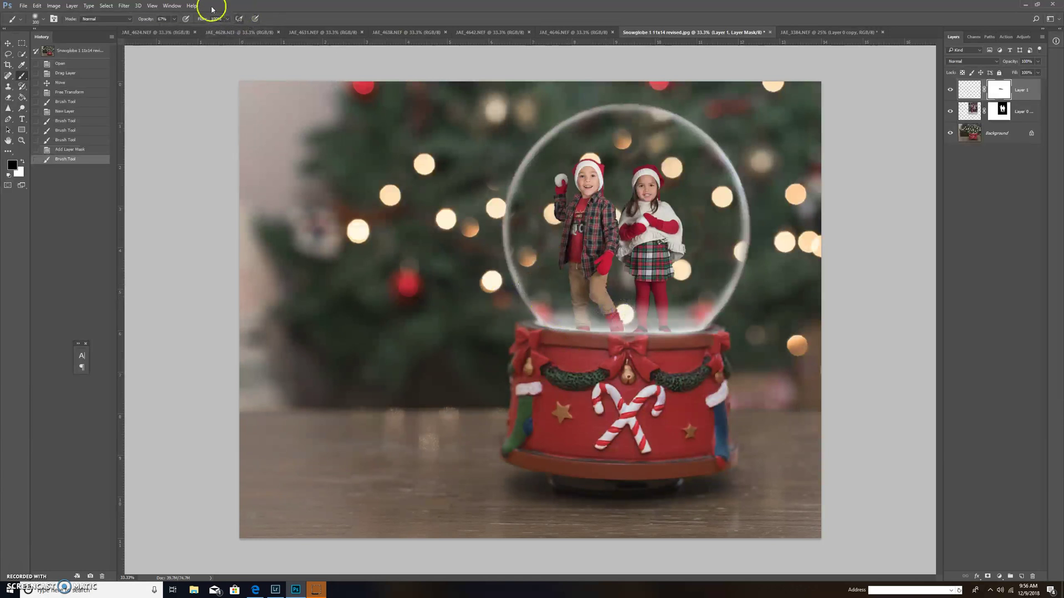
Step: Reduce the brush opacity to 35% and paint black on the mask across the children's lower legs and feet to thin the snow
click(173, 20)
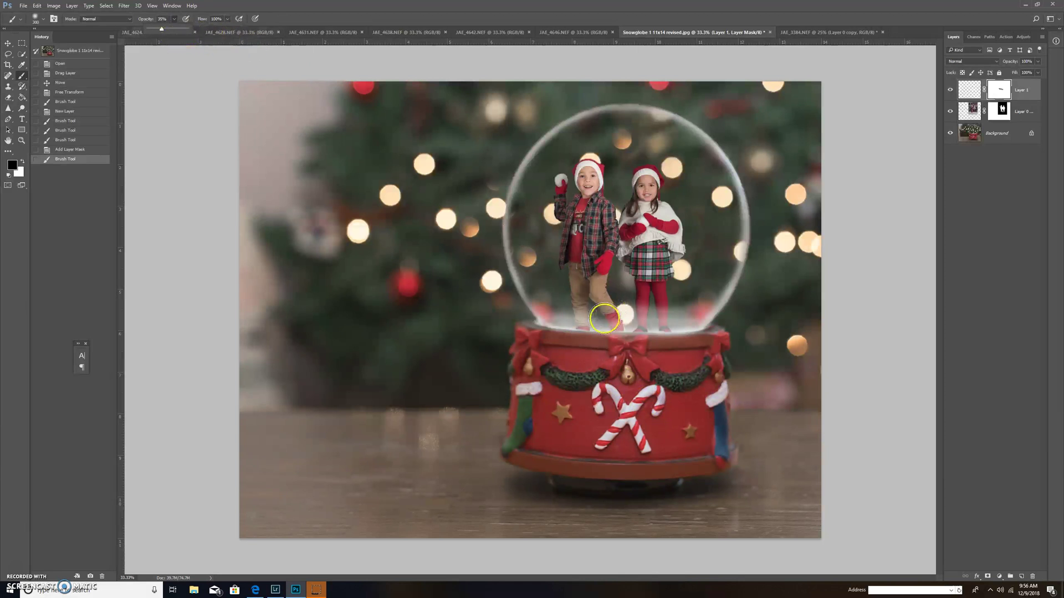
click(540, 316)
mouse_move(584, 287)
mouse_down()
mouse_move(644, 308)
mouse_move(688, 309)
mouse_move(495, 262)
mouse_move(591, 304)
mouse_move(682, 323)
mouse_up()
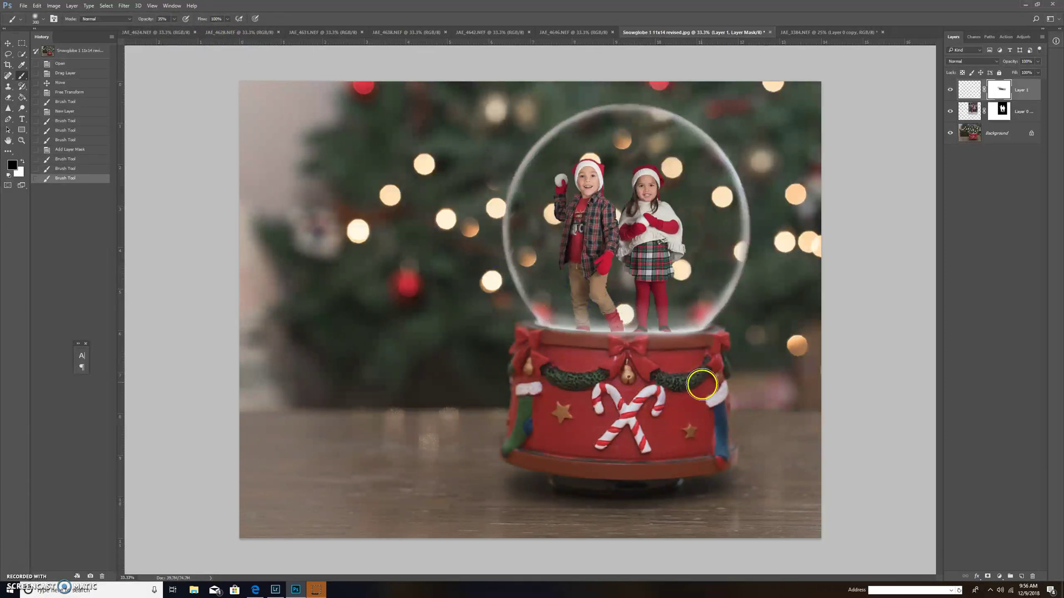
key(x)
Step: Hide the children and white brushwork layers and unlock the background layer
click(985, 225)
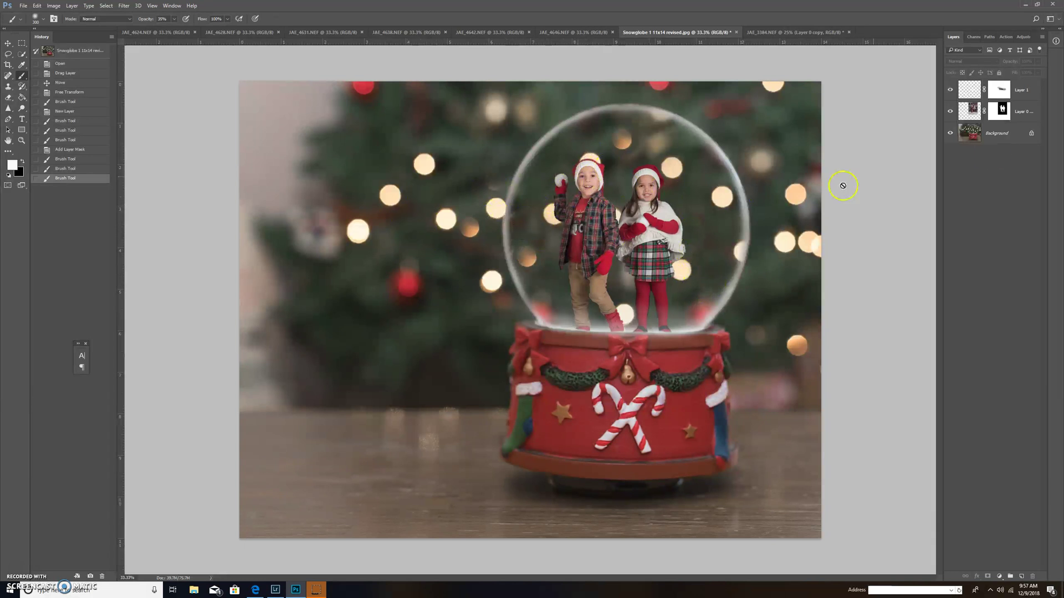
click(951, 112)
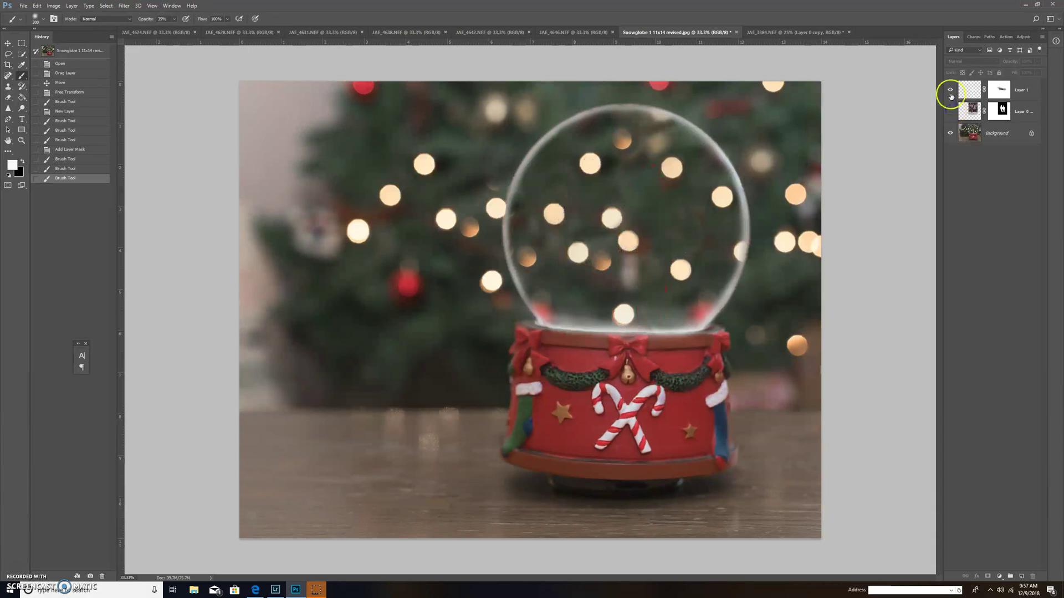
click(951, 90)
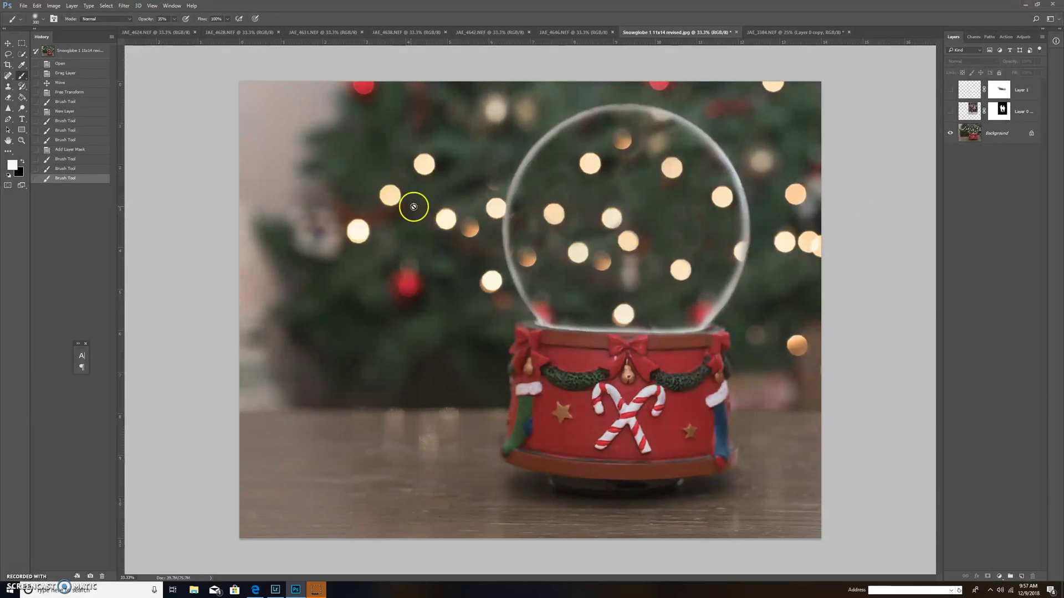
click(1031, 133)
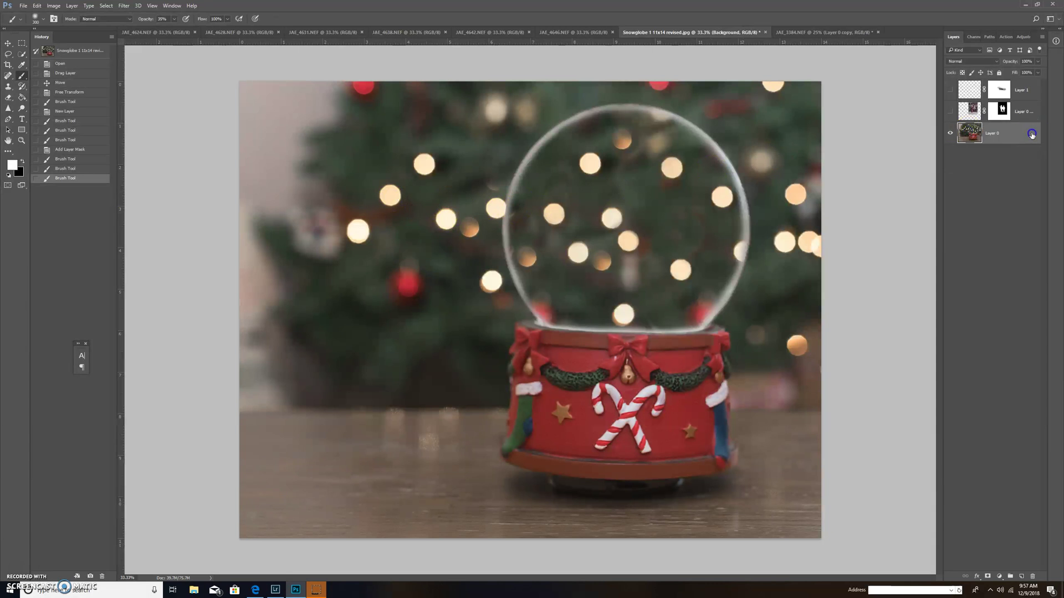
Step: Try covering a bokeh light inside the globe with the Clone Stamp, and undo the clone strokes
click(8, 86)
key(bracketright)
key(bracketright)
key(bracketright)
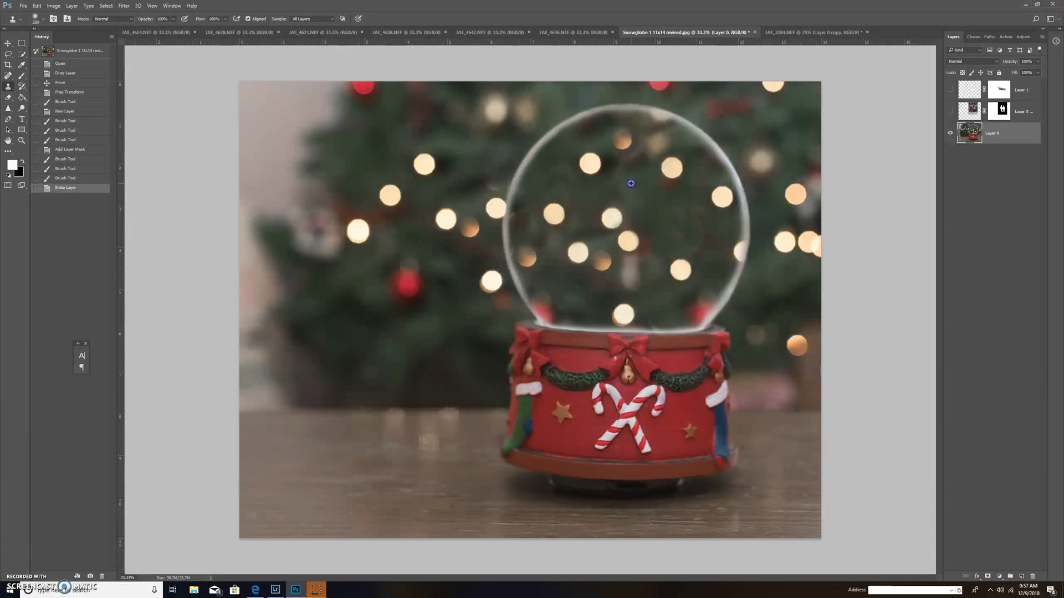
mouse_move(631, 182)
mouse_down()
mouse_move(588, 161)
mouse_move(558, 214)
mouse_move(586, 180)
mouse_move(607, 218)
mouse_move(669, 217)
mouse_move(666, 207)
mouse_move(607, 219)
mouse_move(625, 189)
mouse_move(678, 200)
mouse_move(667, 209)
mouse_move(672, 166)
mouse_up()
mouse_move(667, 214)
mouse_down()
mouse_move(672, 247)
mouse_move(605, 191)
mouse_move(627, 182)
mouse_move(647, 244)
mouse_move(589, 214)
mouse_move(641, 260)
mouse_up()
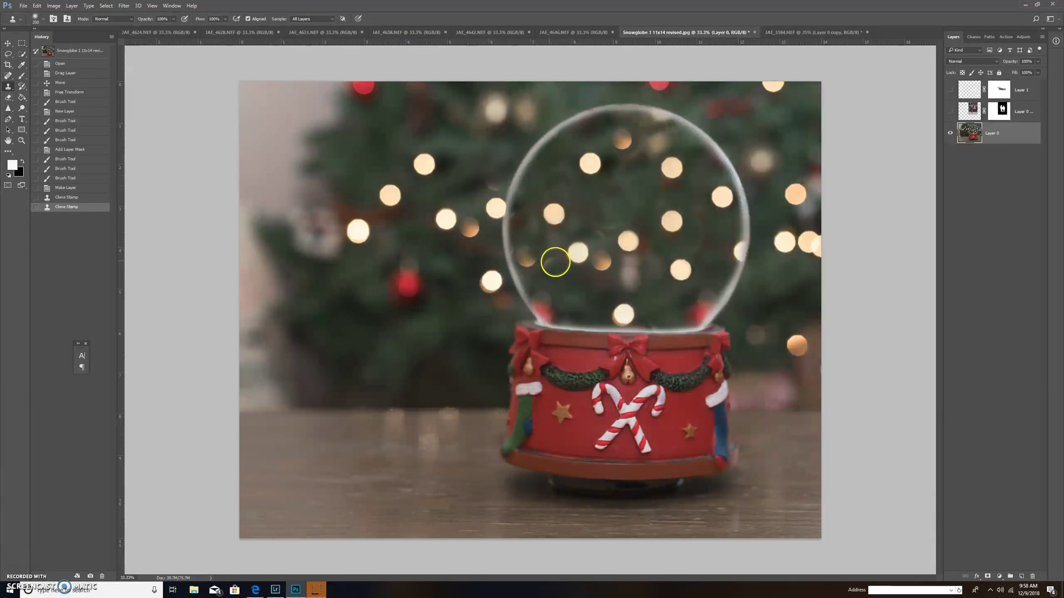
click(64, 187)
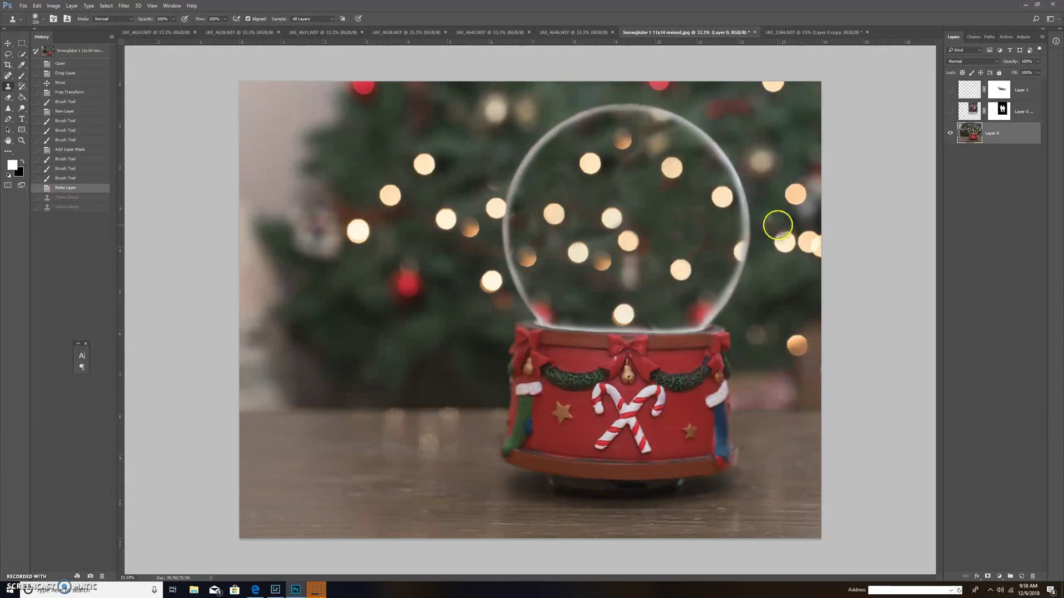
Step: Show the children layer and the white brushwork layer again, toggling the brushwork to compare
click(950, 112)
click(948, 89)
click(948, 88)
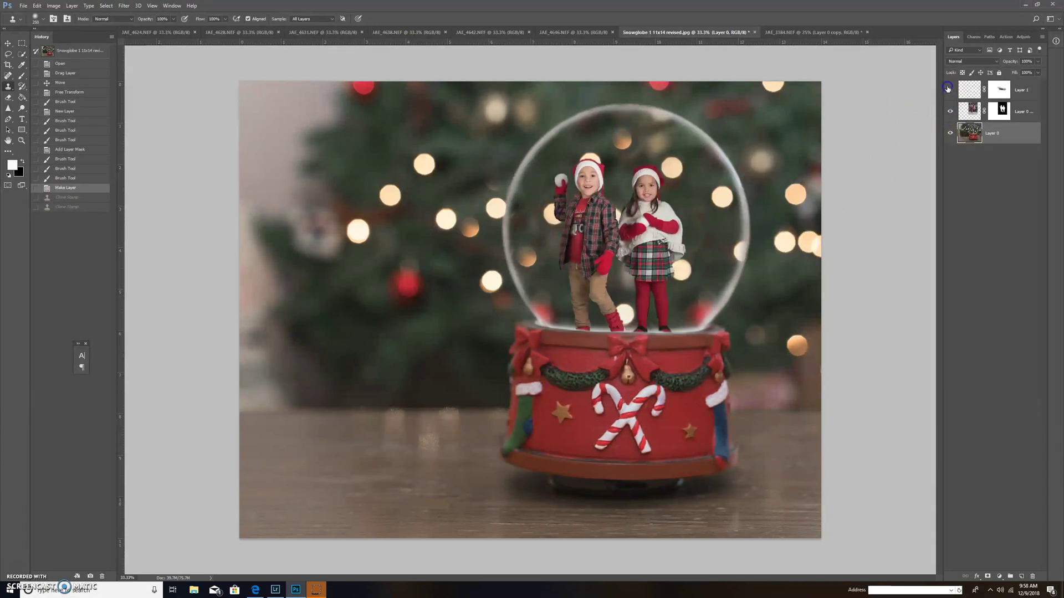
click(947, 89)
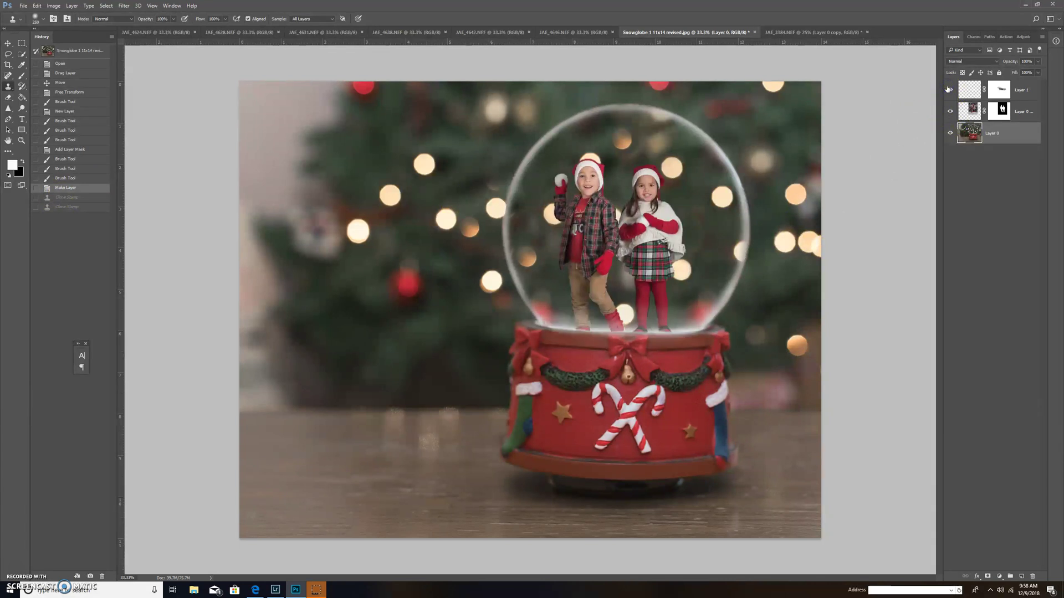
Step: Paint black at 35% opacity on the brushwork layer's mask to reduce the white haze on the red base's rim
click(992, 99)
key(x)
click(22, 75)
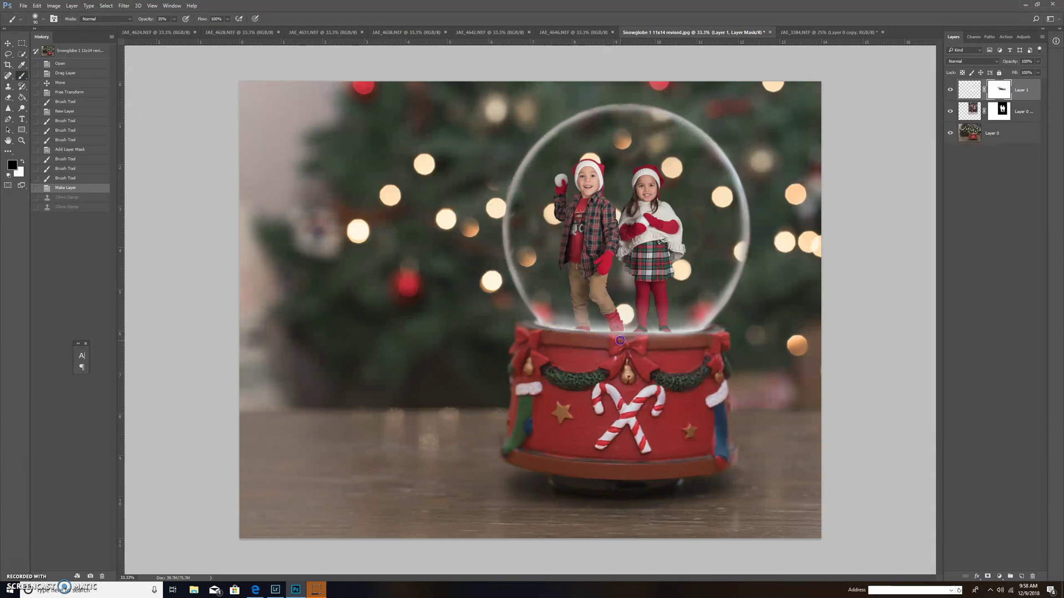
drag(621, 337, 616, 338)
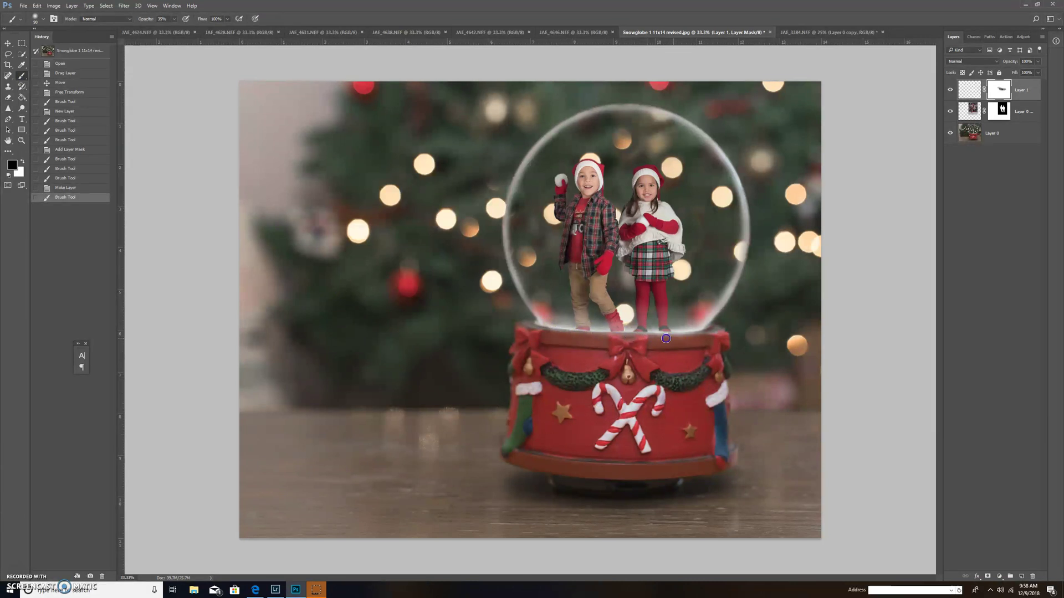
drag(698, 335, 688, 336)
Step: Raise the brush opacity to 100% and mask out the remaining white along the red base's rim and centre bow
click(173, 19)
click(557, 339)
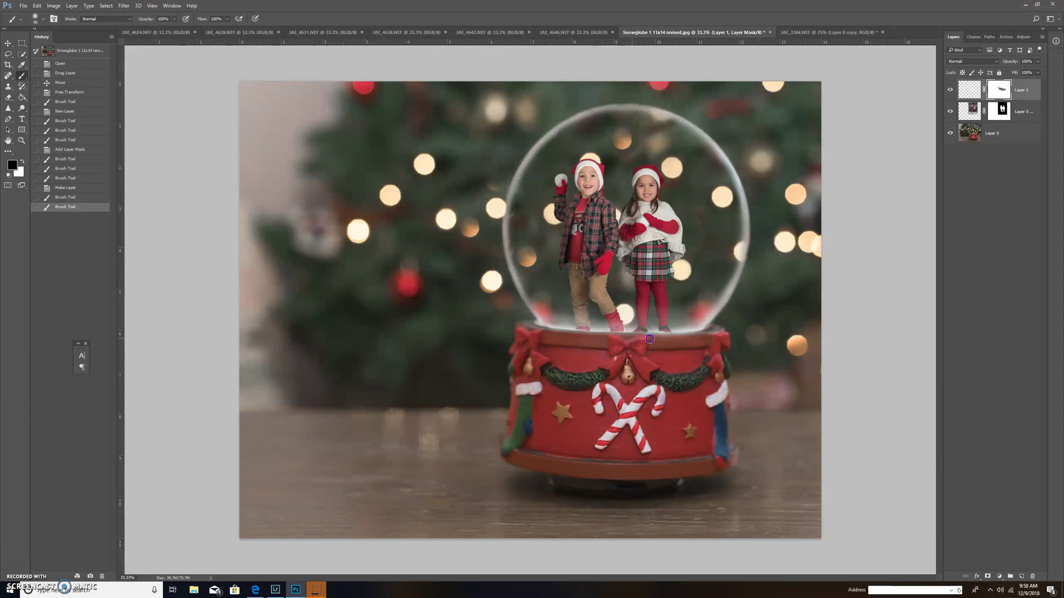
drag(709, 335, 544, 331)
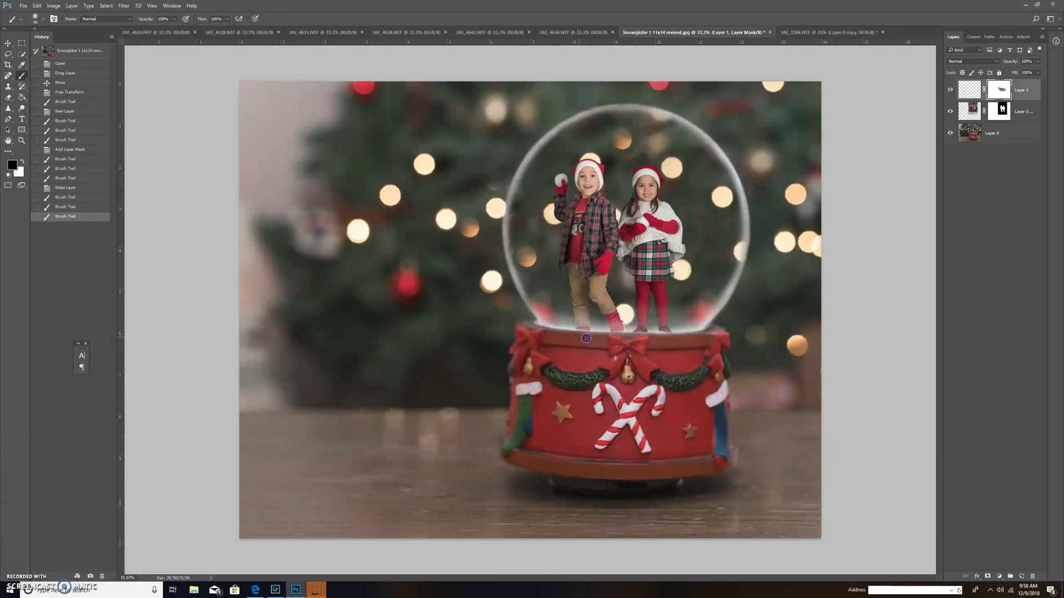
click(648, 340)
mouse_move(645, 343)
mouse_down()
mouse_move(709, 342)
mouse_move(635, 344)
mouse_up()
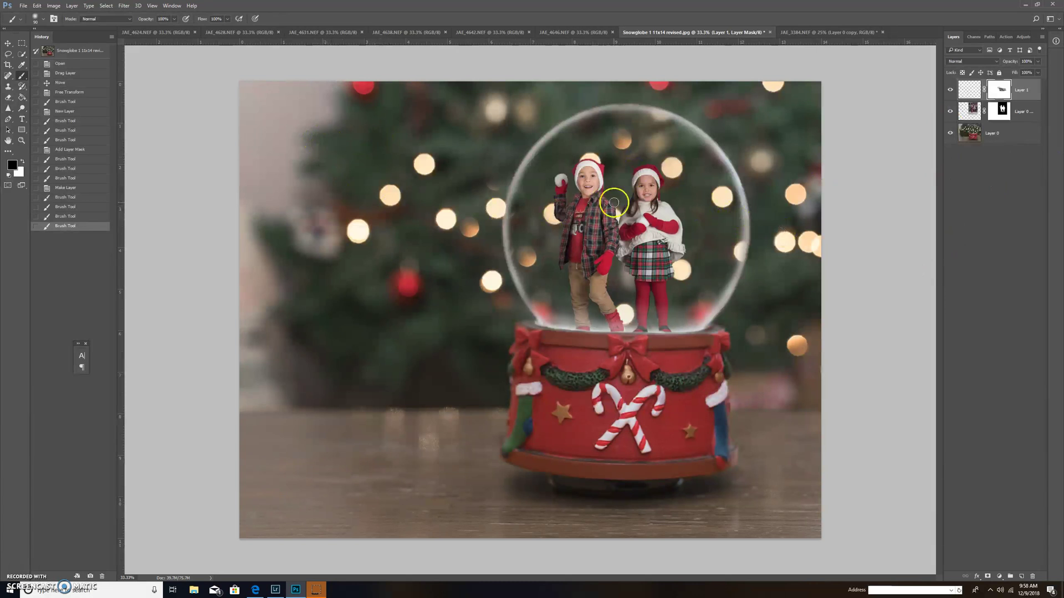
Step: Place the SNOW FRENZY overlay from the SANTA folder's SNOW subfolder as an embedded layer at its default size
click(23, 6)
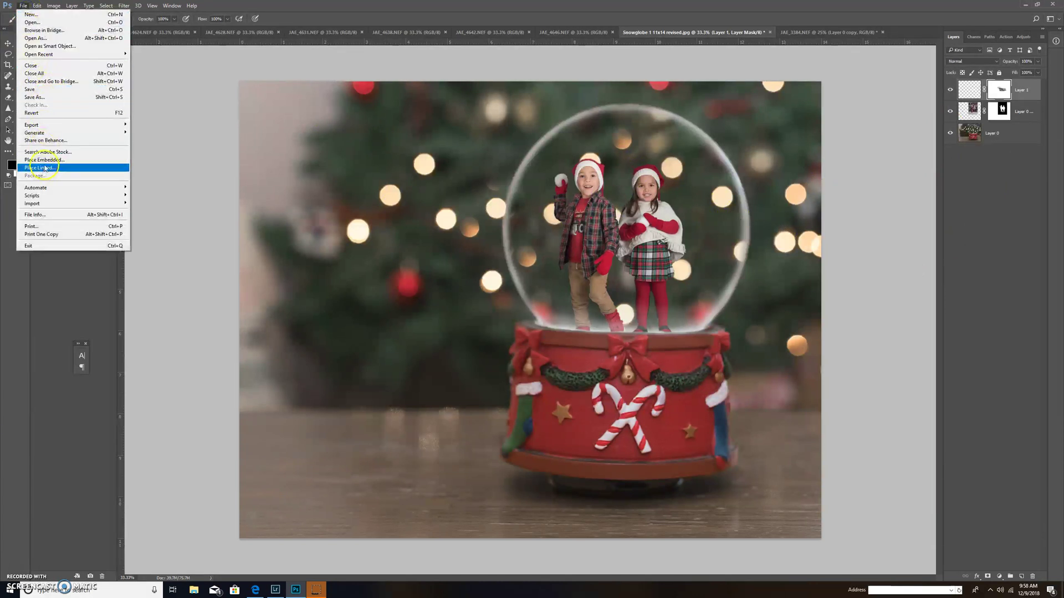
key(Escape)
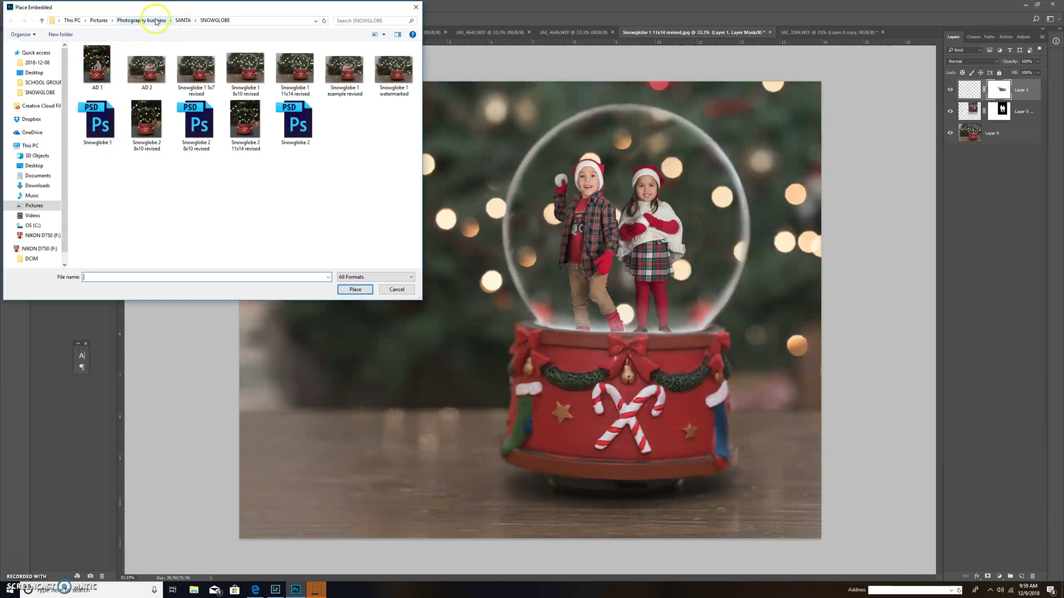
click(95, 20)
click(103, 127)
double_click(104, 127)
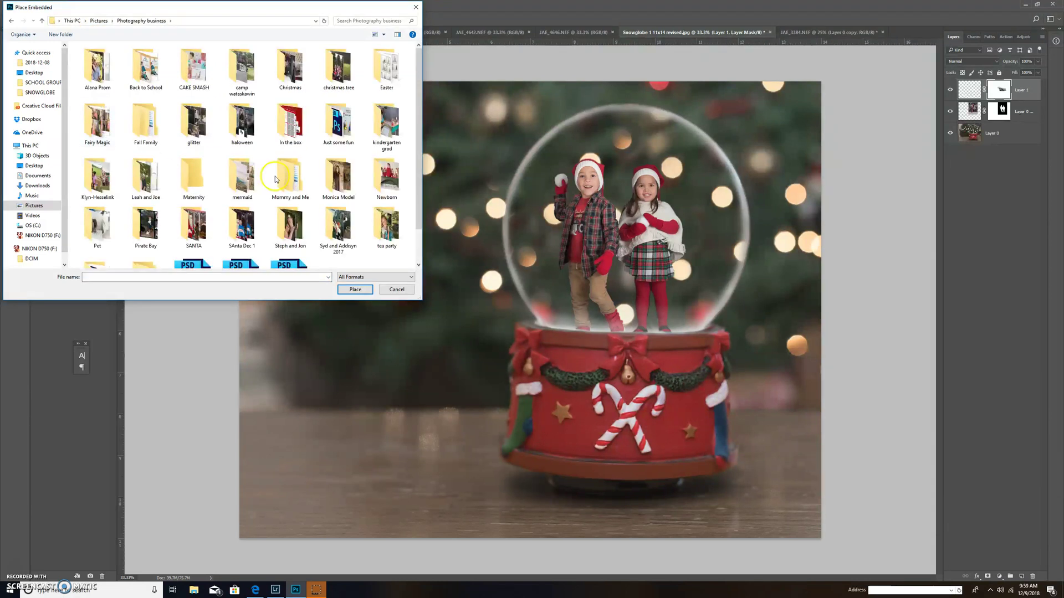
scroll(179, 176, down, 1)
double_click(179, 176)
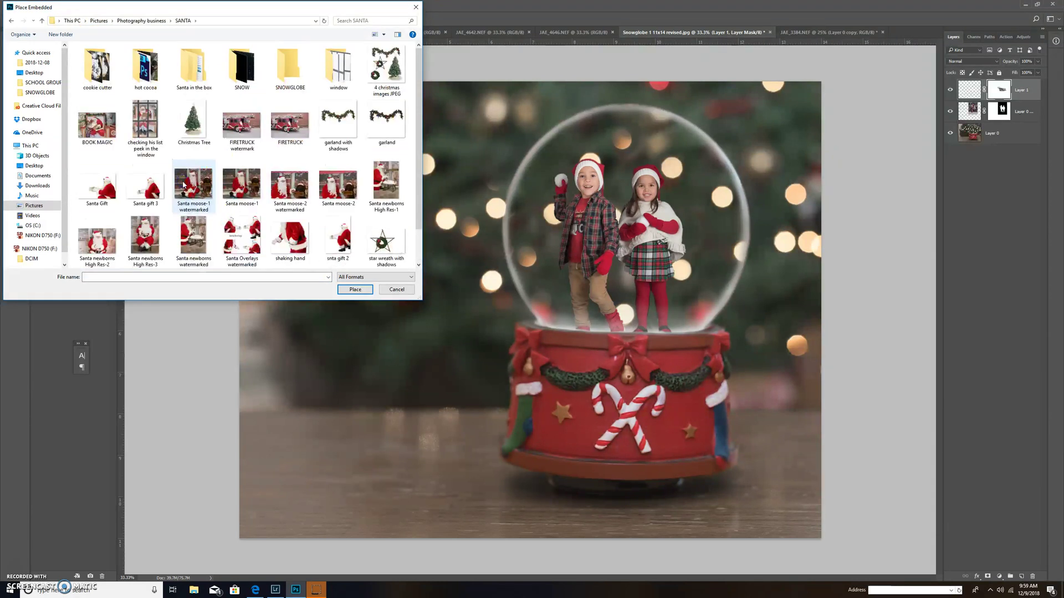
double_click(241, 67)
double_click(294, 77)
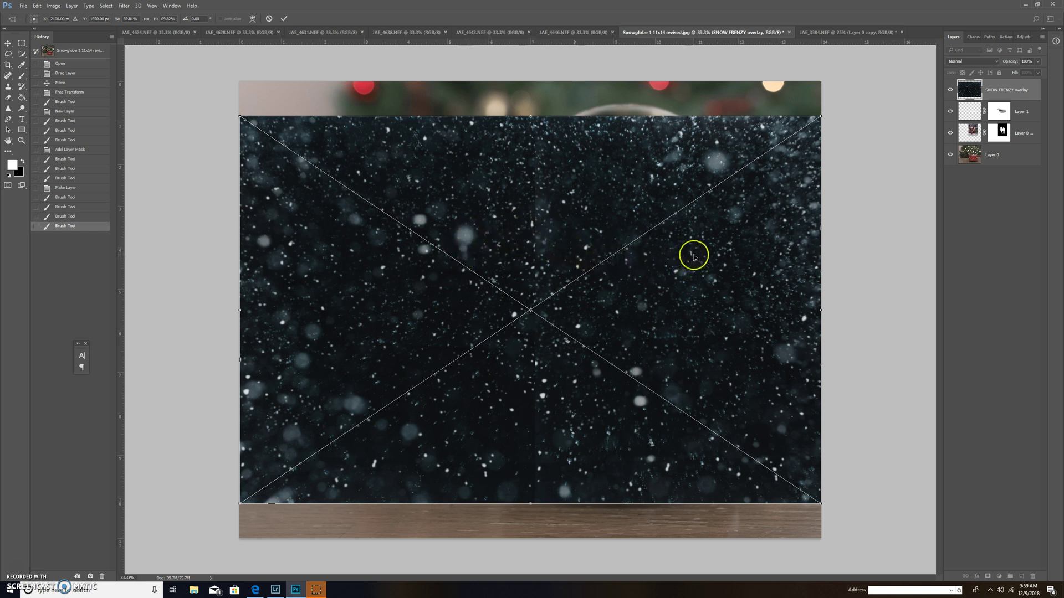
key(Return)
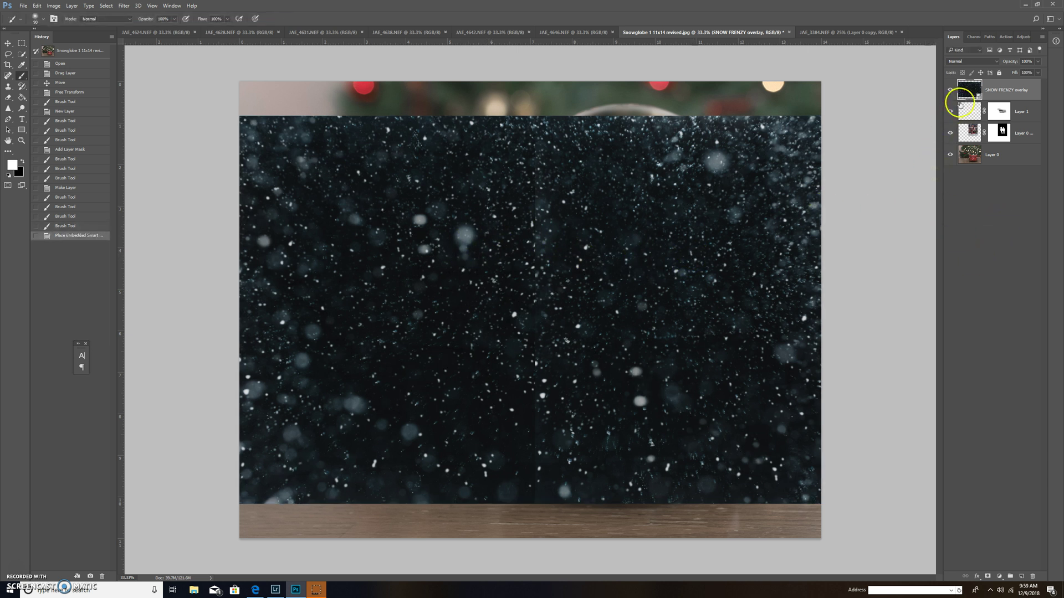
right_click(998, 93)
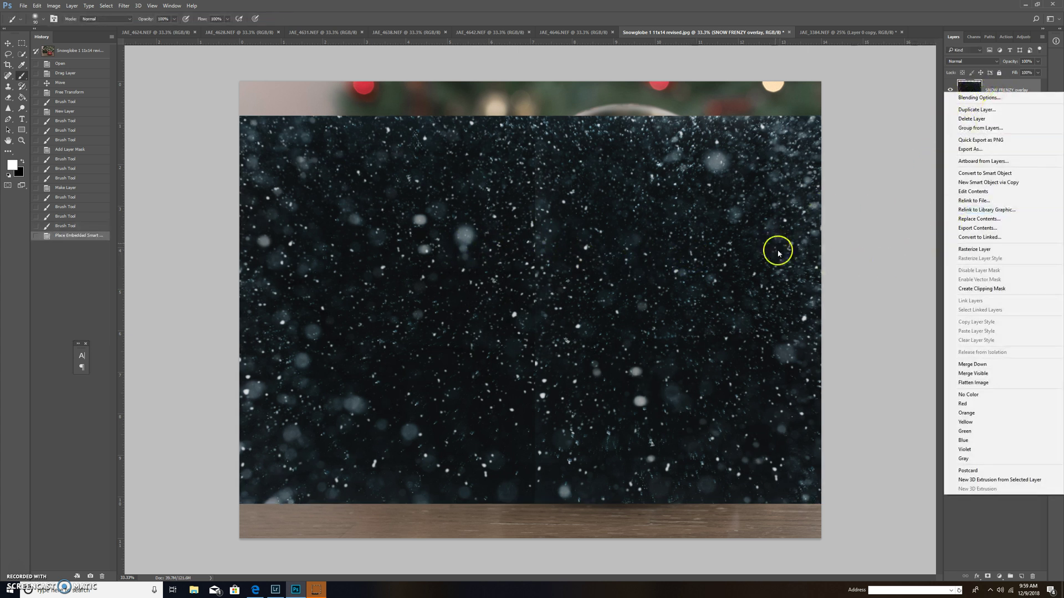
click(24, 6)
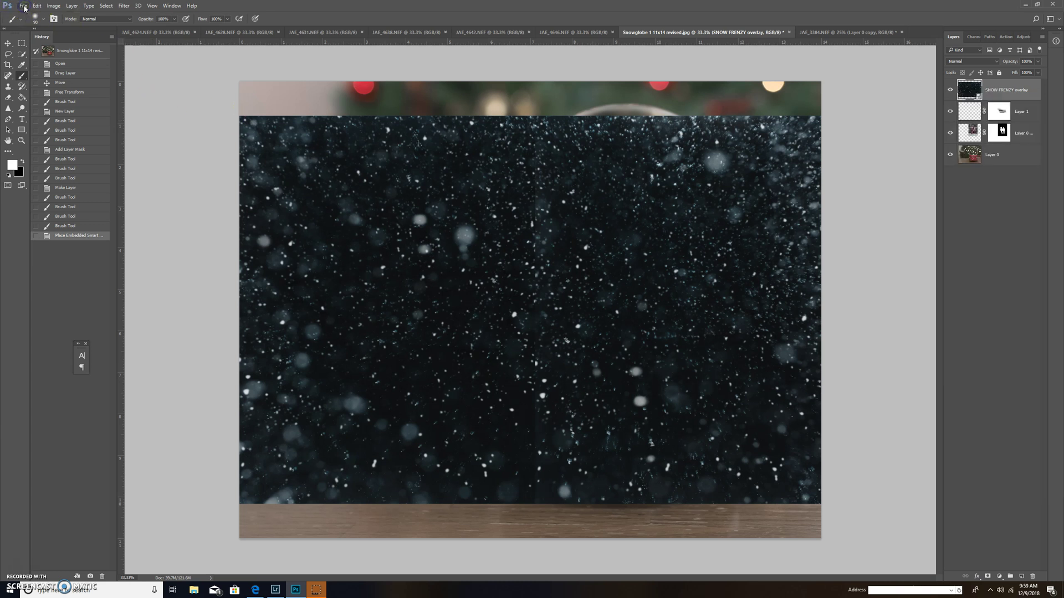
click(23, 7)
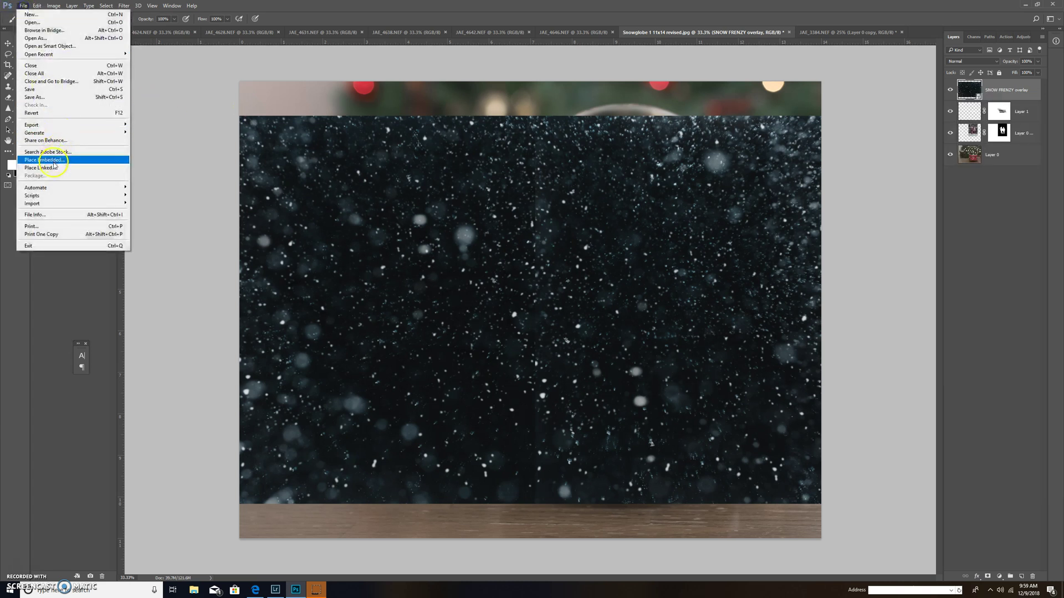
click(938, 295)
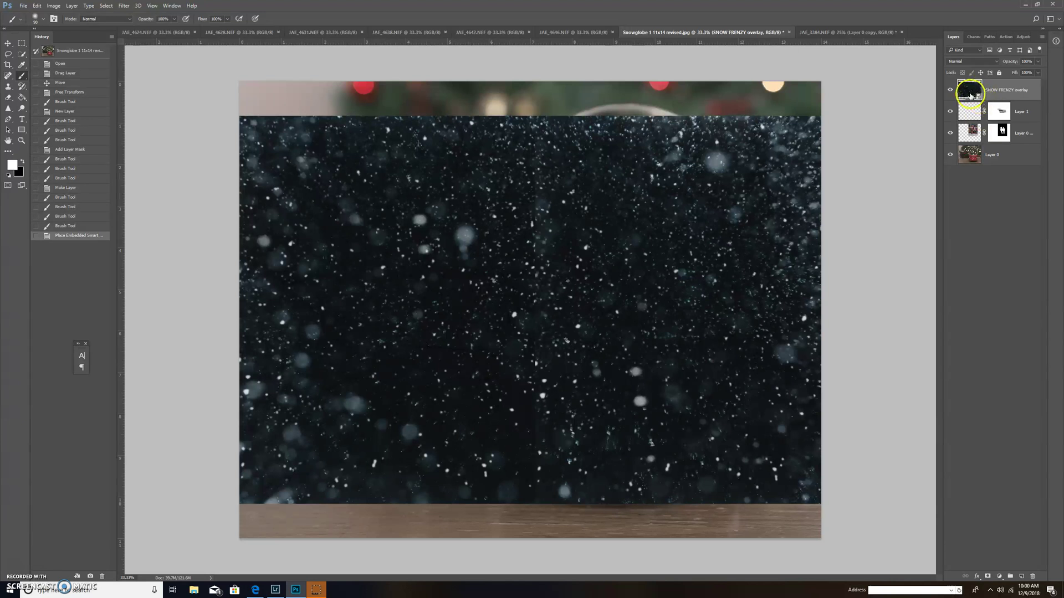
Step: Set the snow overlay's blend mode to Screen and move it up and slightly left so it covers the image's upper edge
click(967, 61)
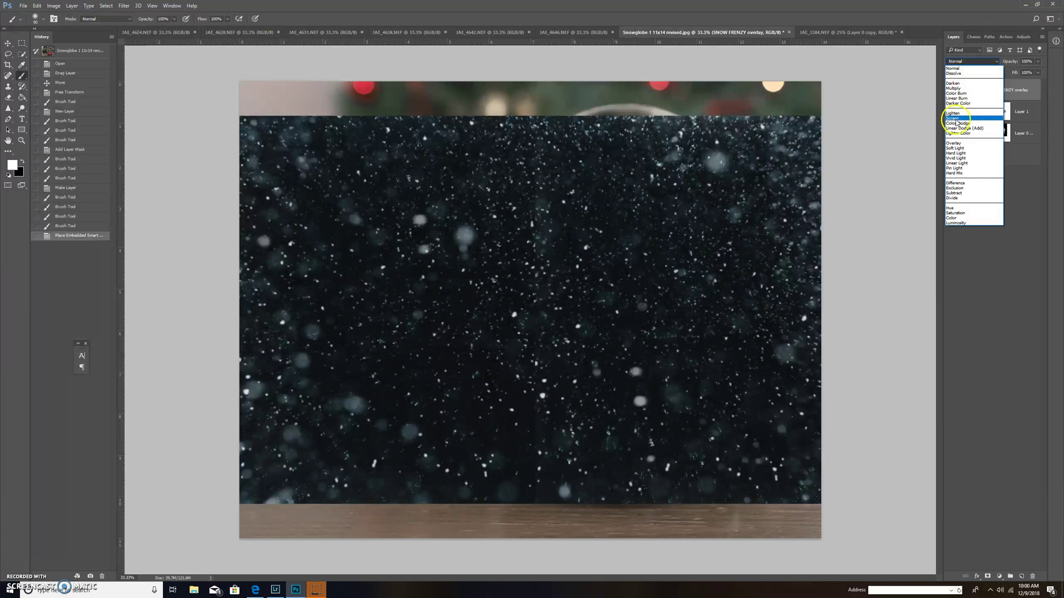
click(956, 119)
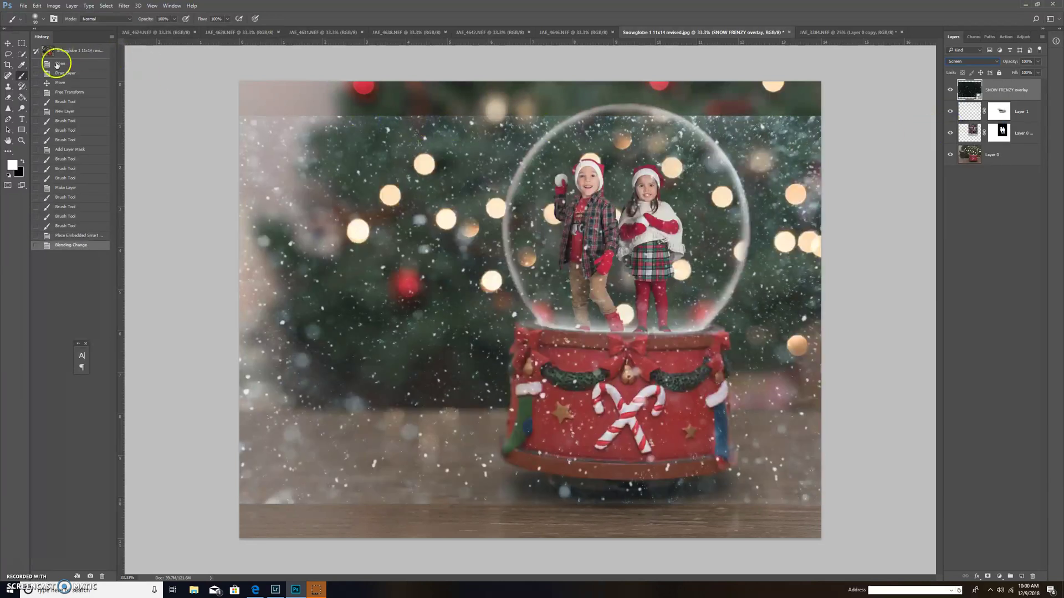
key(v)
mouse_move(609, 185)
mouse_down()
mouse_move(626, 143)
mouse_move(601, 132)
mouse_move(827, 182)
mouse_move(833, 166)
mouse_move(831, 149)
mouse_move(803, 131)
mouse_move(579, 133)
mouse_up()
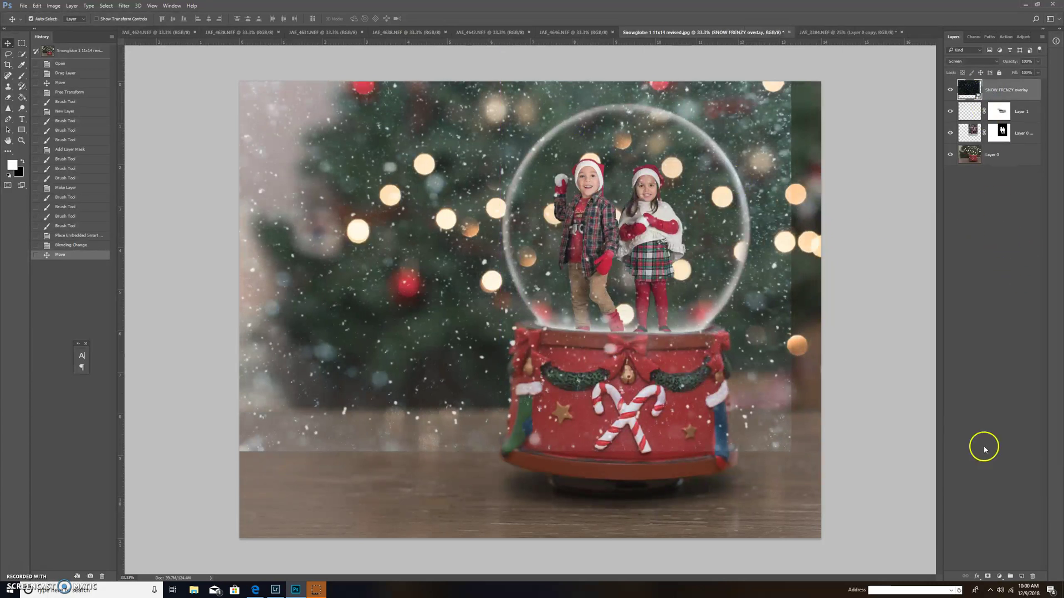
Step: Add a layer mask to the snow overlay and paint black with a large brush to remove the snow outside the globe
click(987, 576)
click(22, 76)
key(bracketright)
key(bracketright)
key(bracketright)
key(bracketright)
key(bracketright)
key(bracketright)
key(bracketright)
mouse_move(436, 152)
mouse_down()
mouse_move(459, 116)
mouse_move(448, 145)
mouse_move(286, 116)
mouse_move(251, 68)
mouse_move(341, 191)
mouse_move(397, 202)
mouse_move(417, 263)
mouse_move(423, 396)
mouse_move(393, 449)
mouse_move(258, 375)
mouse_move(259, 229)
mouse_move(434, 436)
mouse_move(521, 451)
mouse_move(477, 295)
mouse_move(452, 277)
mouse_move(436, 221)
mouse_move(486, 103)
mouse_move(561, 57)
mouse_up()
mouse_move(663, 60)
mouse_down()
mouse_move(736, 77)
mouse_move(812, 209)
mouse_move(804, 313)
mouse_move(727, 486)
mouse_move(728, 473)
mouse_move(674, 440)
mouse_move(541, 391)
mouse_move(717, 408)
mouse_move(684, 411)
mouse_up()
Step: With a smaller brush, mask out the leftover snow around the globe's outer edge and along the top of the red base
key(bracketleft)
key(bracketleft)
key(bracketleft)
key(bracketleft)
key(bracketleft)
key(bracketleft)
key(bracketleft)
key(bracketleft)
key(bracketleft)
key(bracketleft)
key(bracketleft)
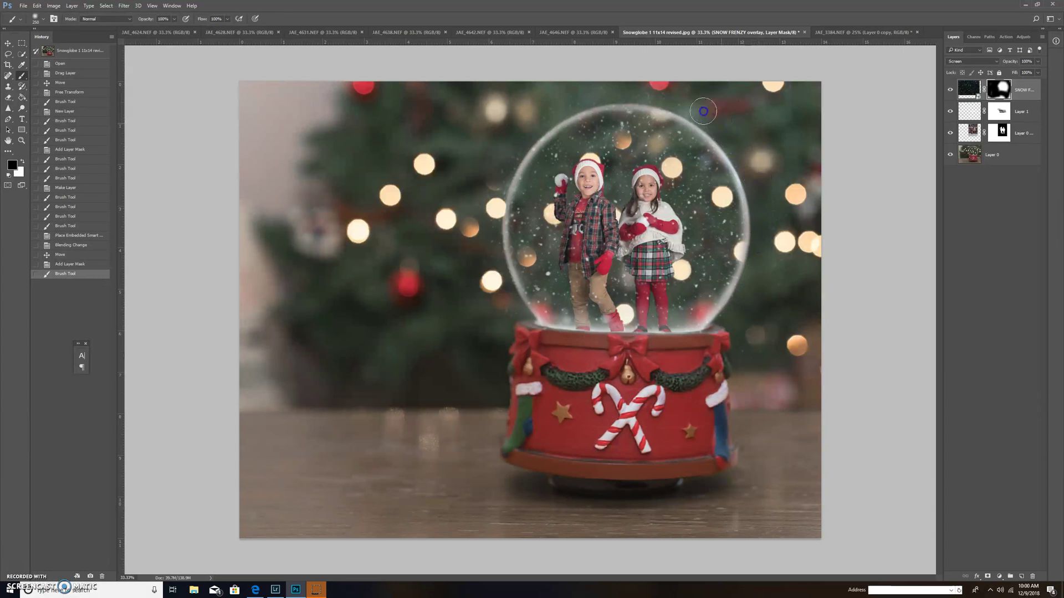
drag(549, 103, 579, 93)
drag(526, 344, 653, 322)
key(bracketleft)
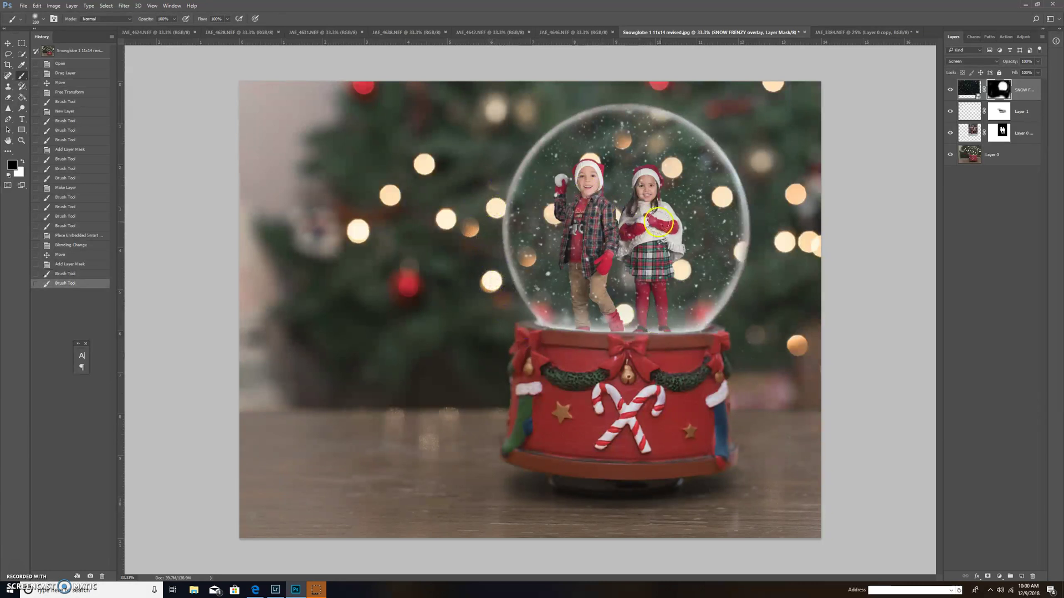
Step: Lower the brush opacity and paint black on the snow overlay's mask to soften the flakes over both children's faces
click(174, 19)
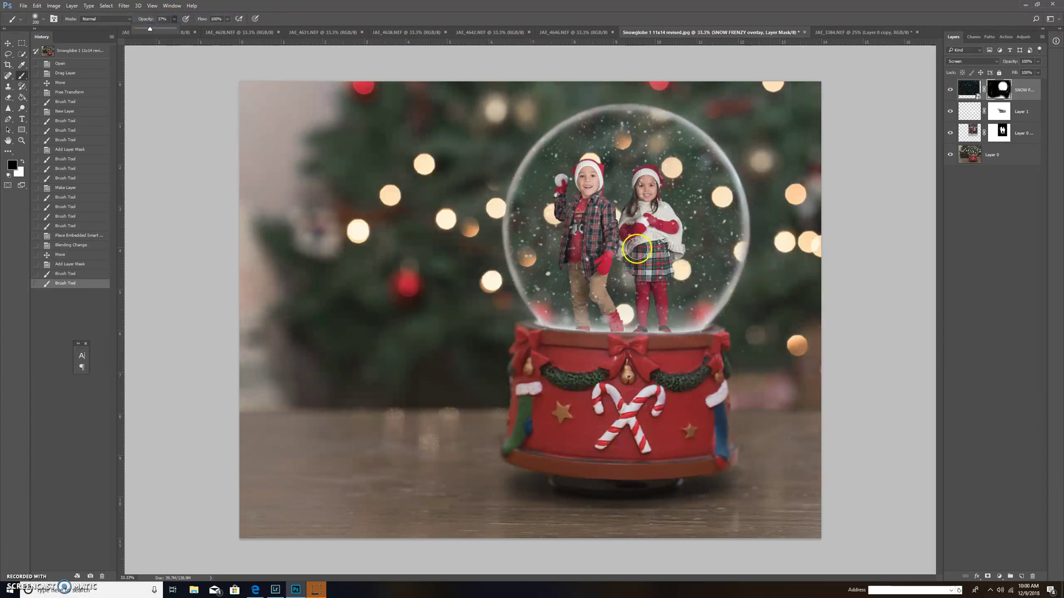
drag(636, 184, 649, 194)
drag(588, 183, 589, 179)
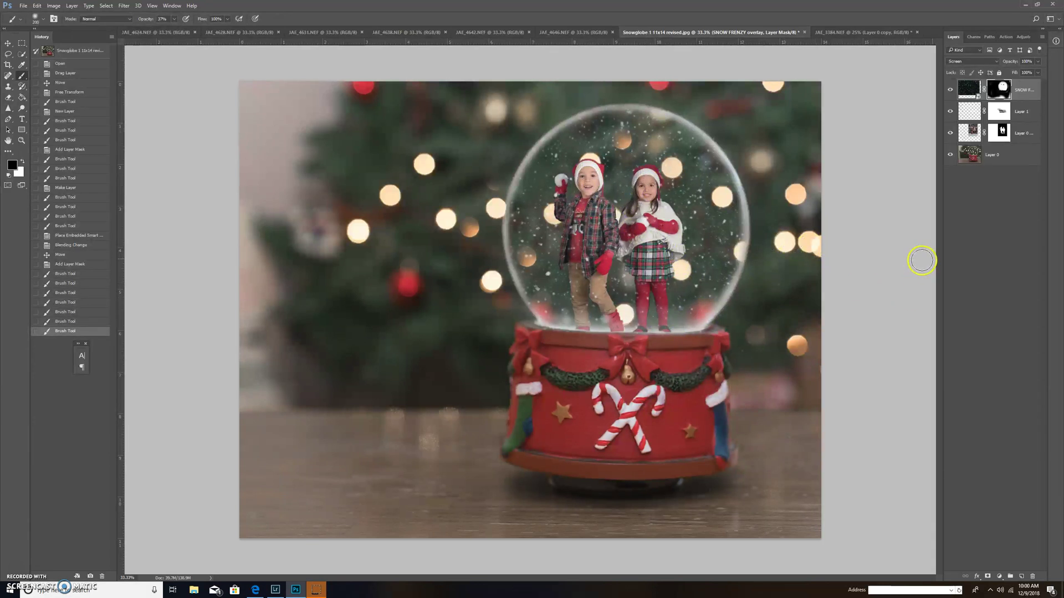
Step: Add the white text "merry christmas" in a text box over the blurred tree in the image's upper-left area
click(1034, 269)
key(x)
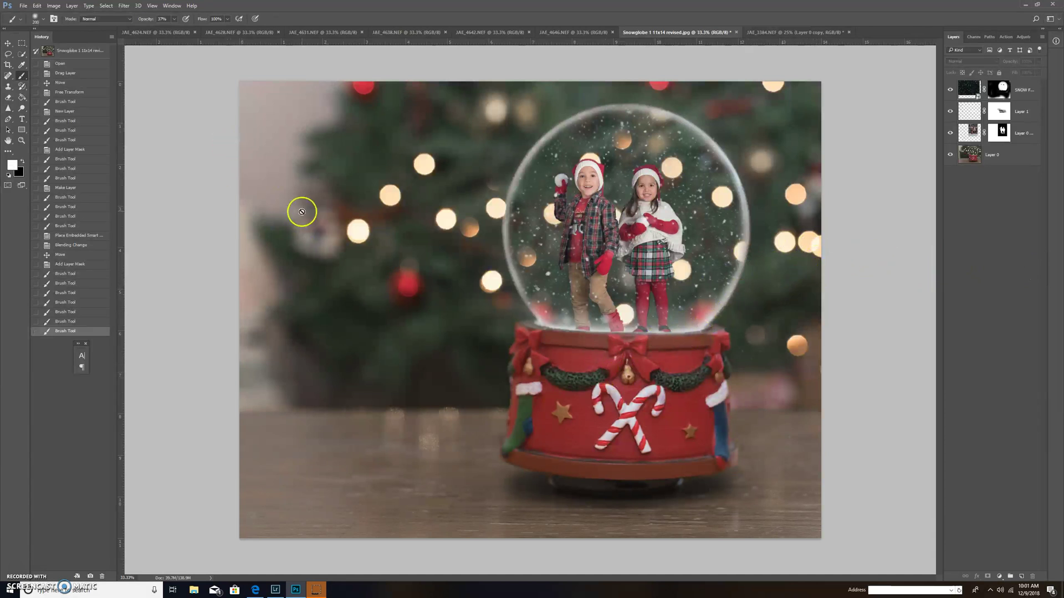
click(22, 119)
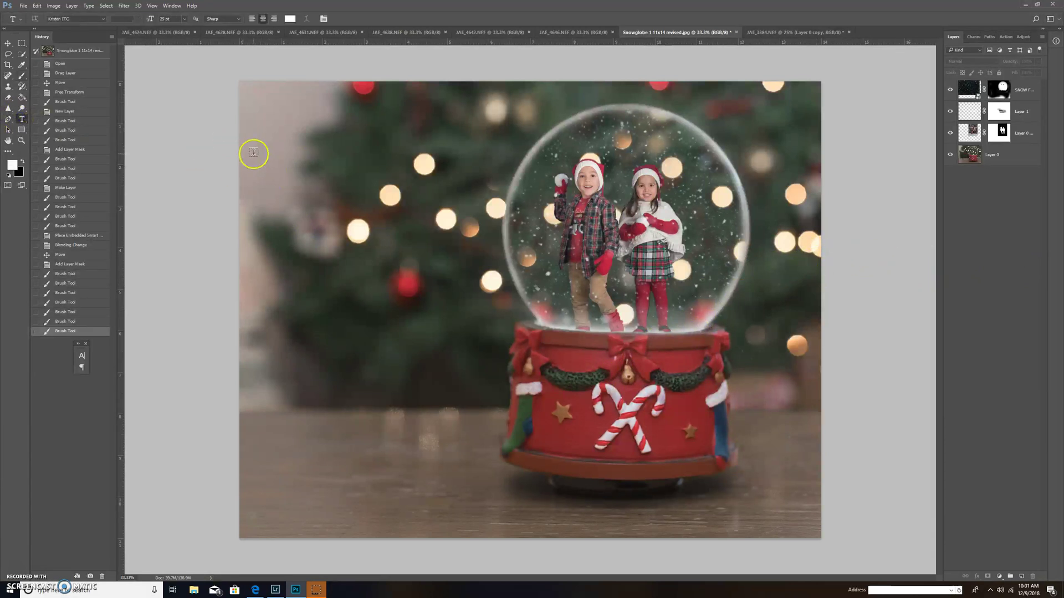
drag(466, 240, 262, 146)
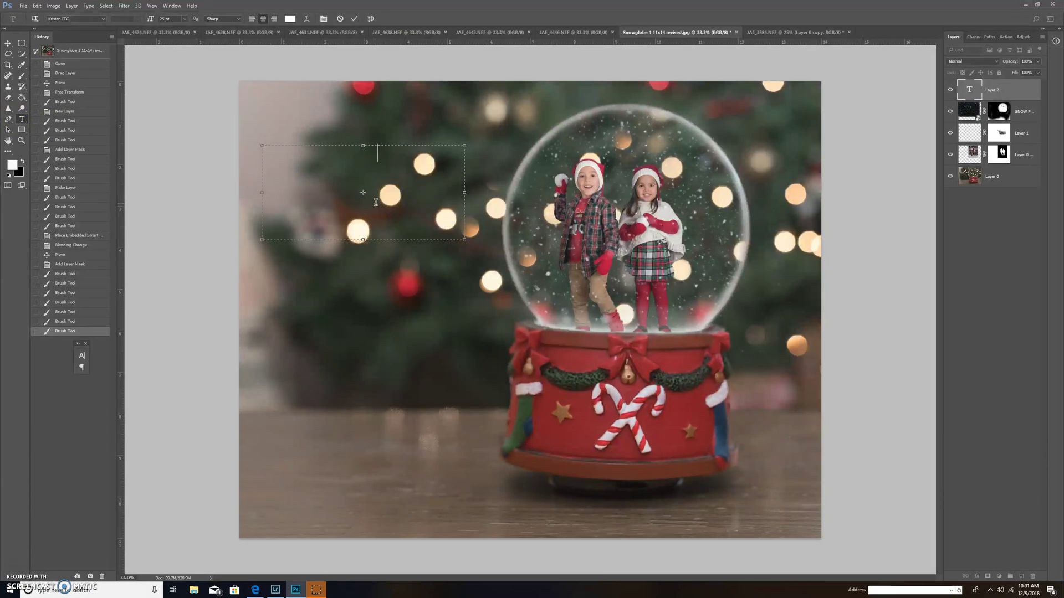
text(merry Christmas)
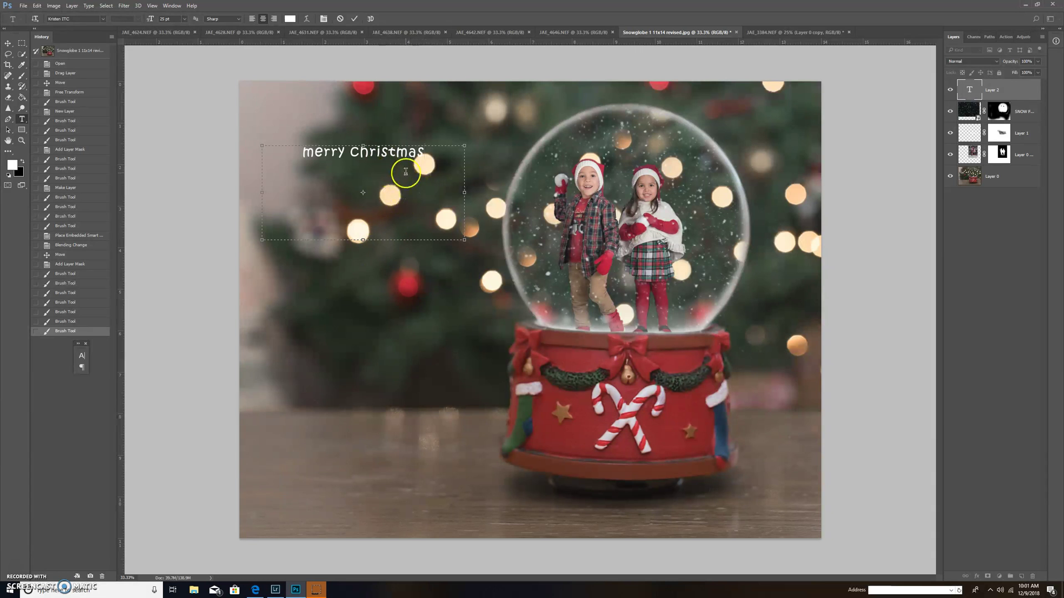
click(885, 266)
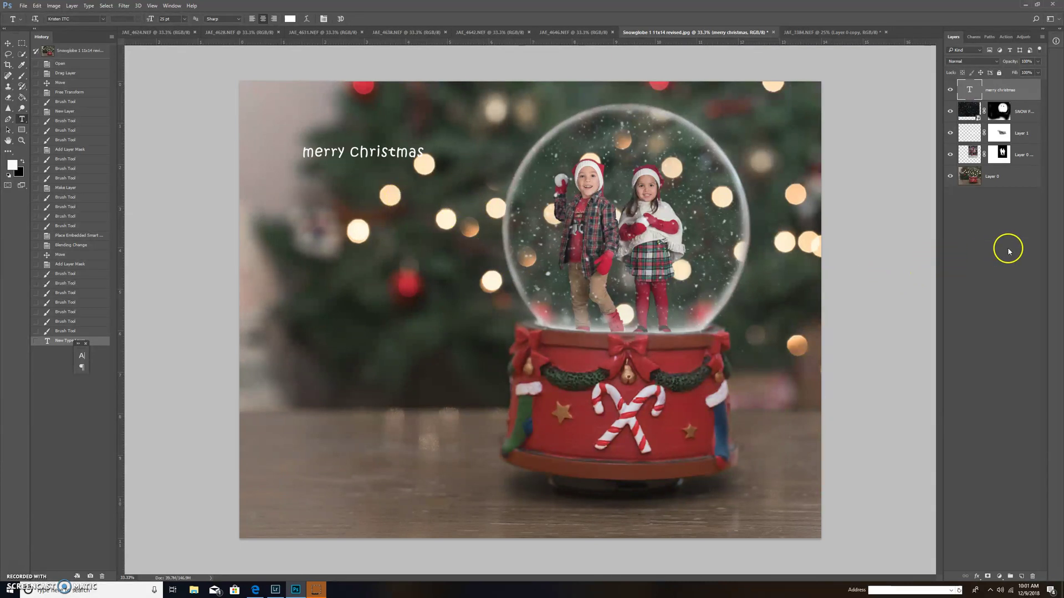
Step: Merge the text layer and all the layers beneath it into a single layer
shift+click(1005, 174)
right_click(1005, 174)
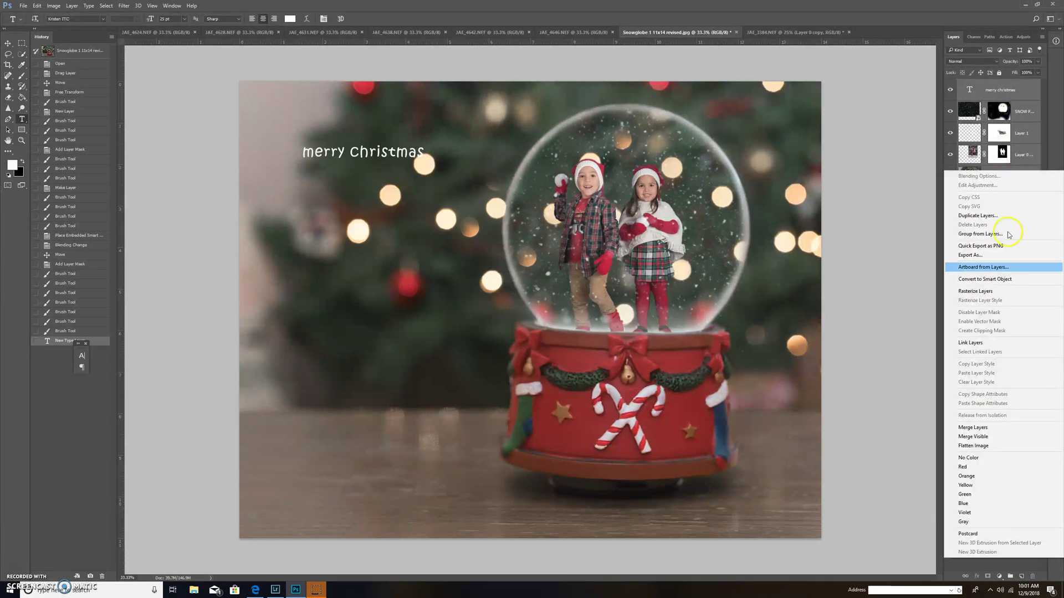
click(984, 427)
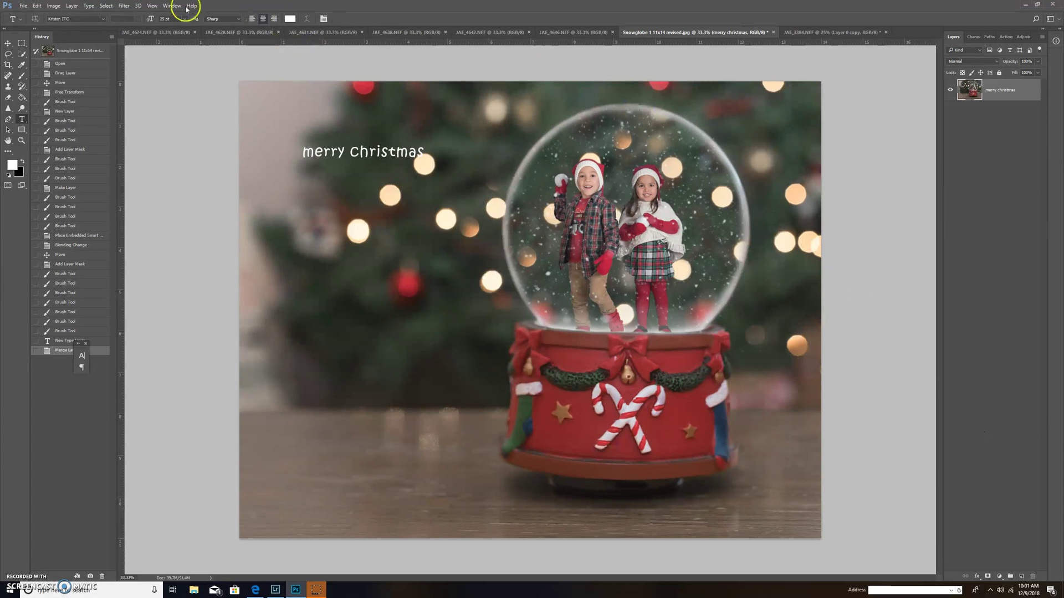
click(54, 8)
mouse_move(72, 6)
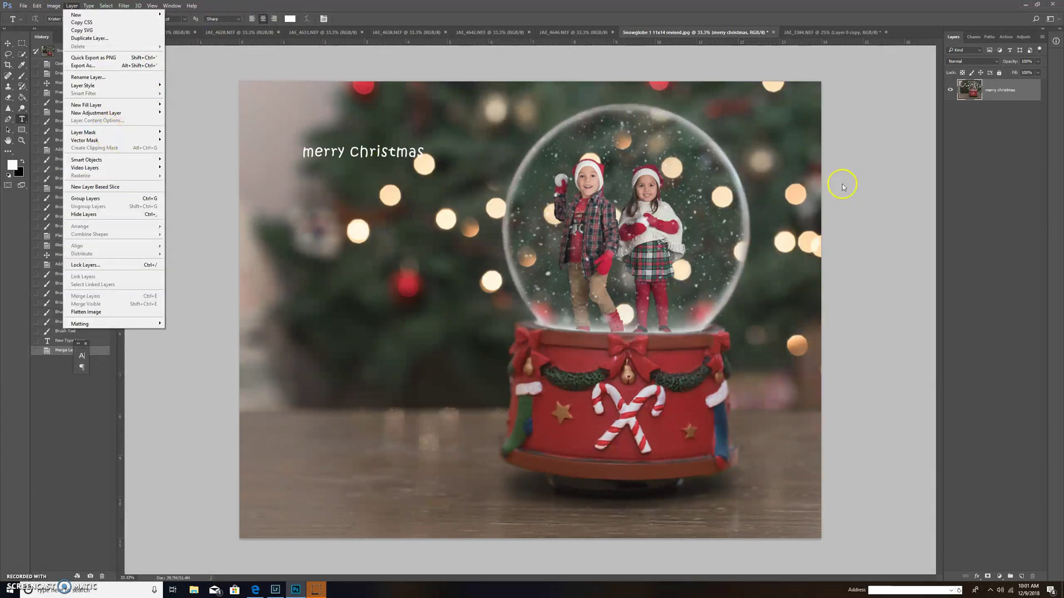
click(964, 183)
click(978, 95)
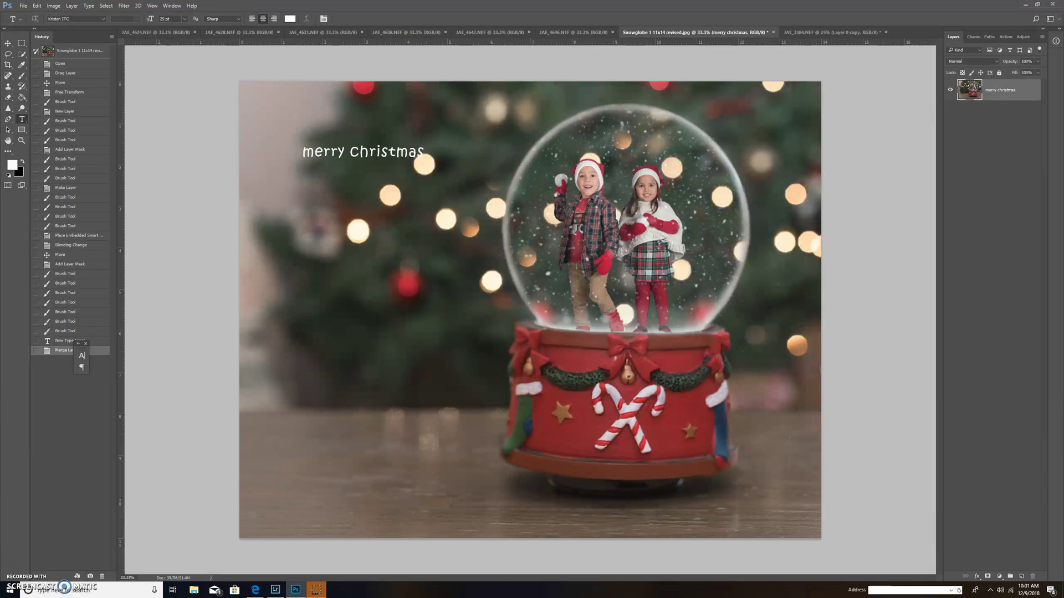
Step: Free-transform the merged image down to about 60% and move it near the centre of the canvas
click(37, 5)
click(55, 169)
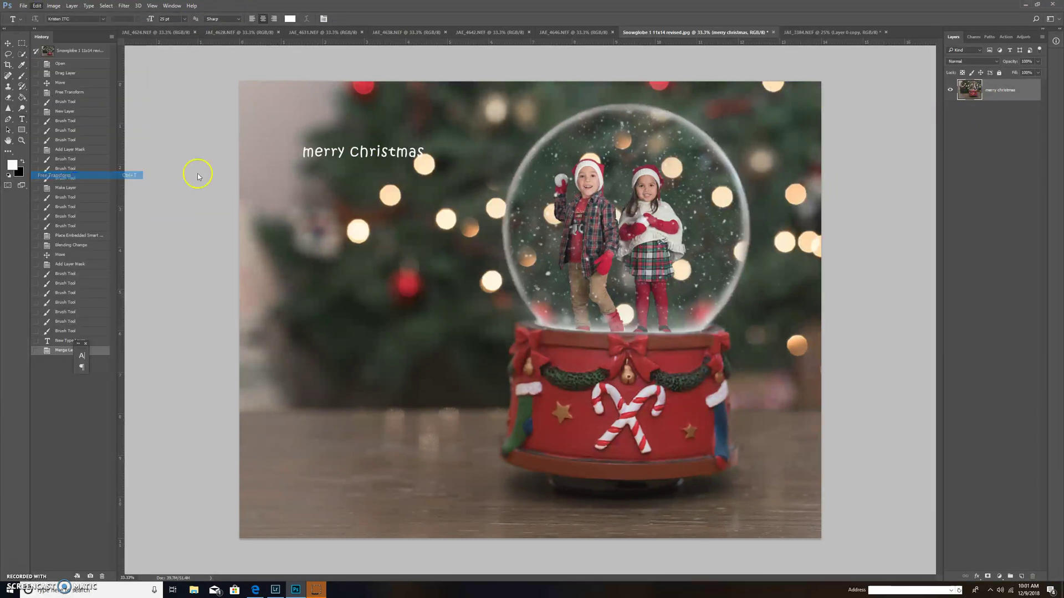
drag(821, 50, 609, 291)
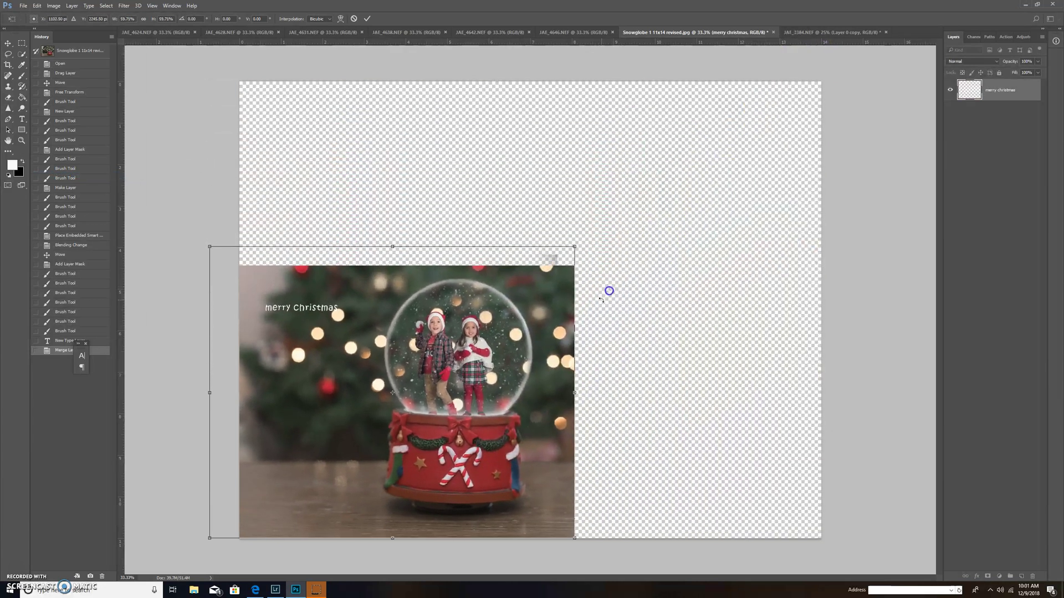
drag(531, 365, 680, 272)
key(Return)
key(t)
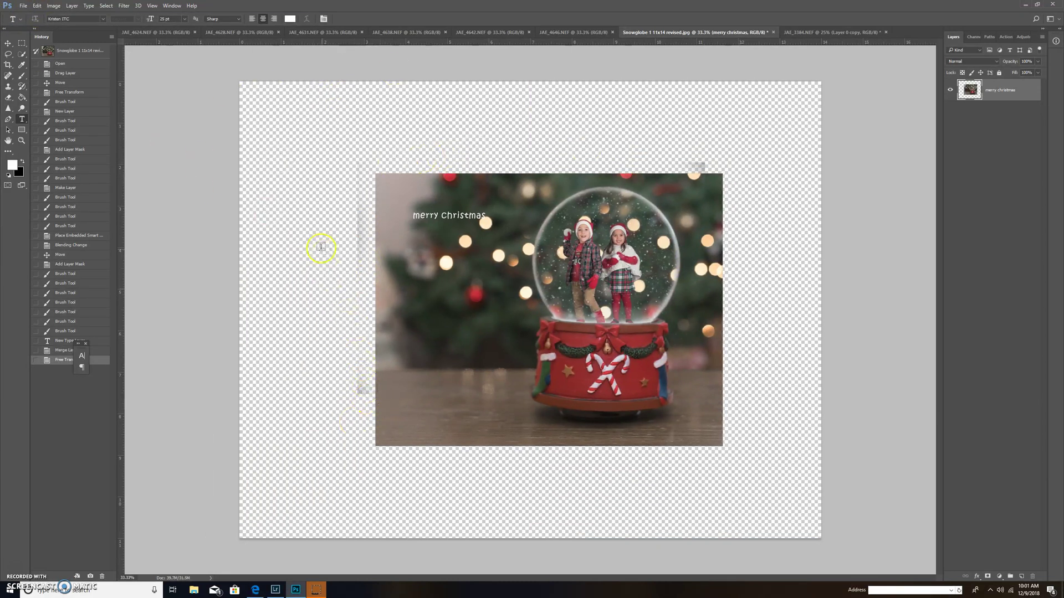
Step: Resize the canvas to 7 inches wide by 5 inches high, accepting the clipping
click(54, 6)
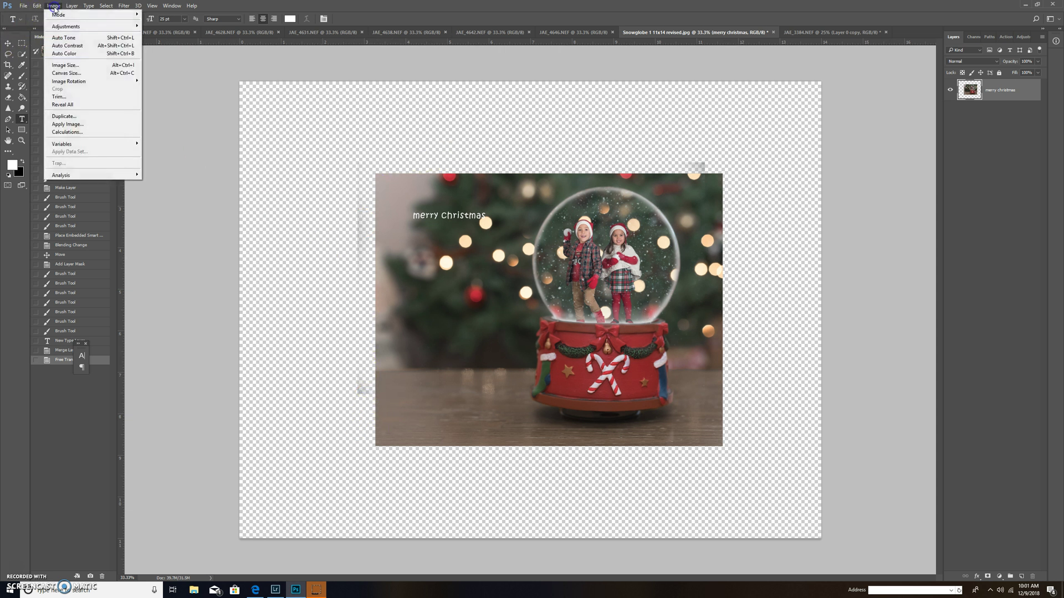
click(91, 76)
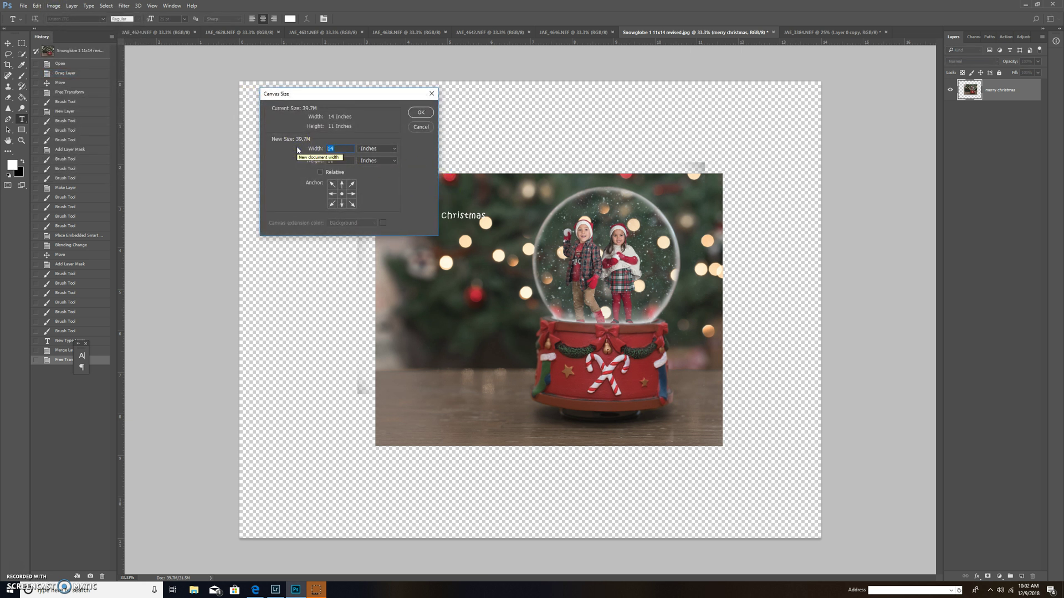
text(5)
click(421, 112)
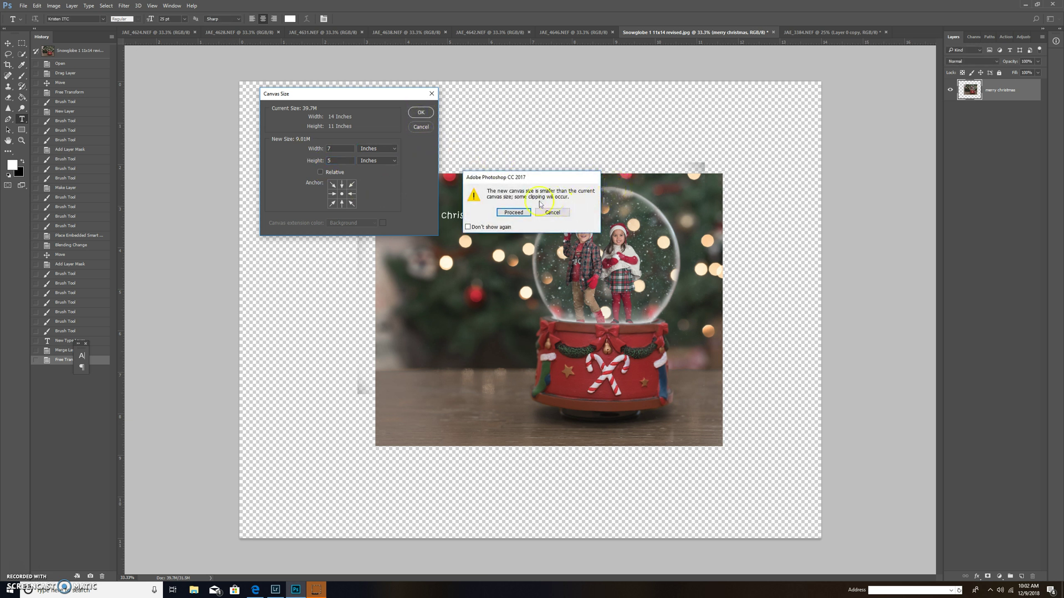
click(513, 212)
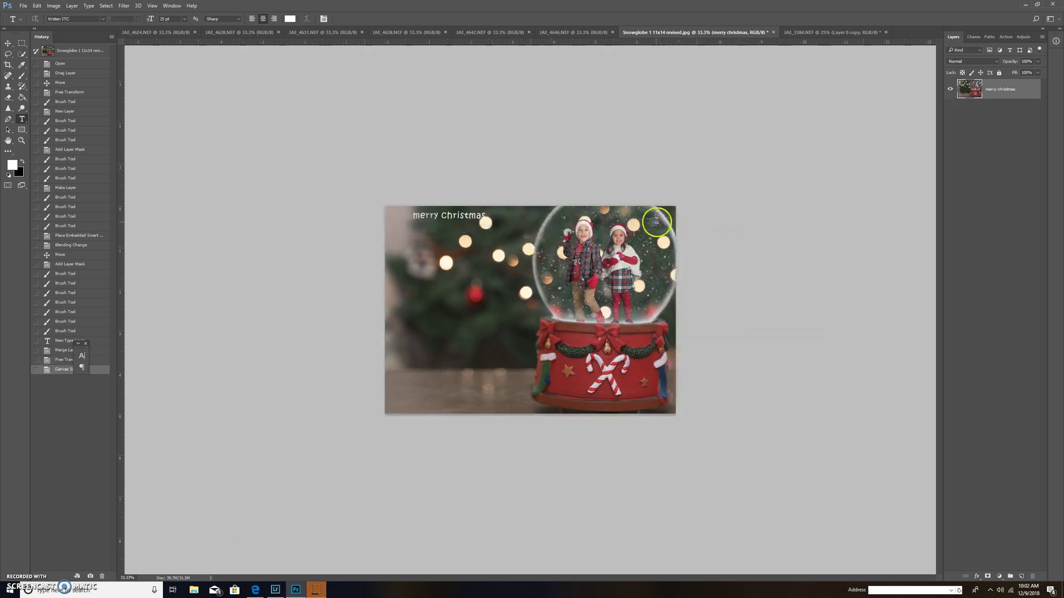
Step: Scale the image to about 87% and reposition it so the whole globe and the greeting fit within the canvas
click(36, 5)
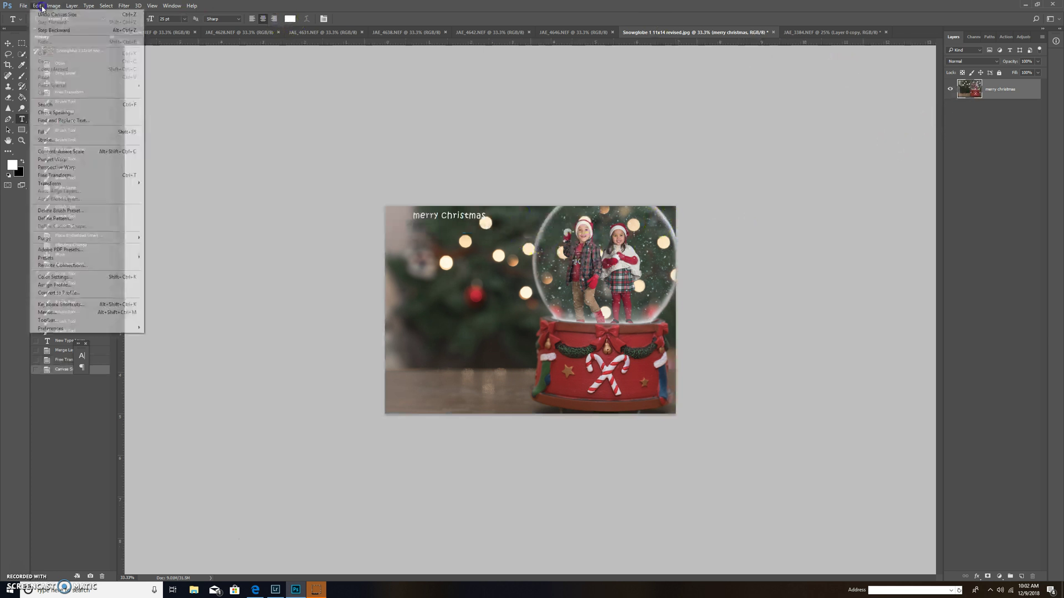
click(61, 171)
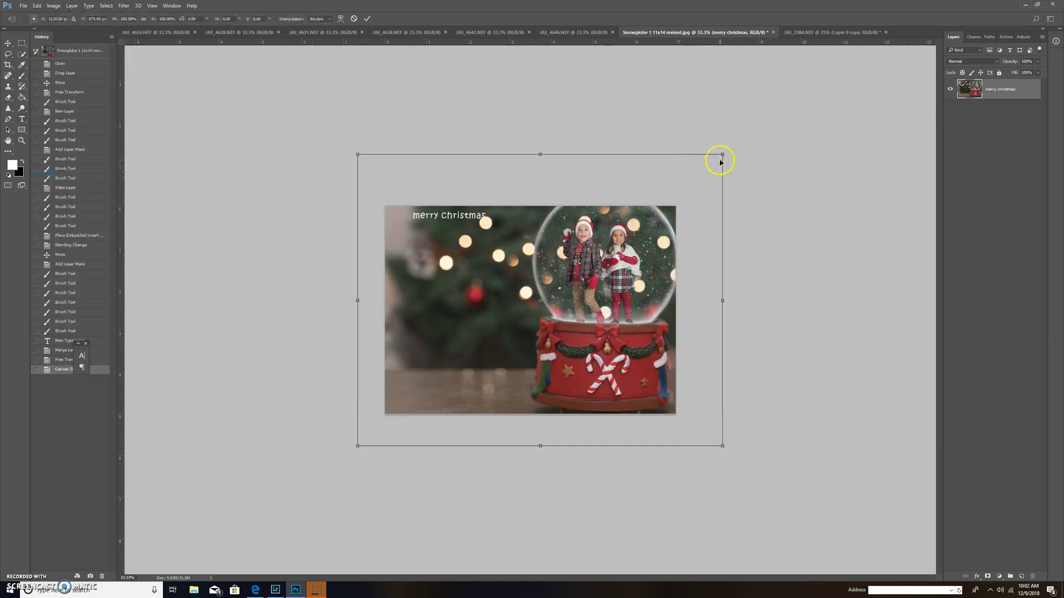
drag(723, 153, 676, 191)
drag(651, 249, 656, 241)
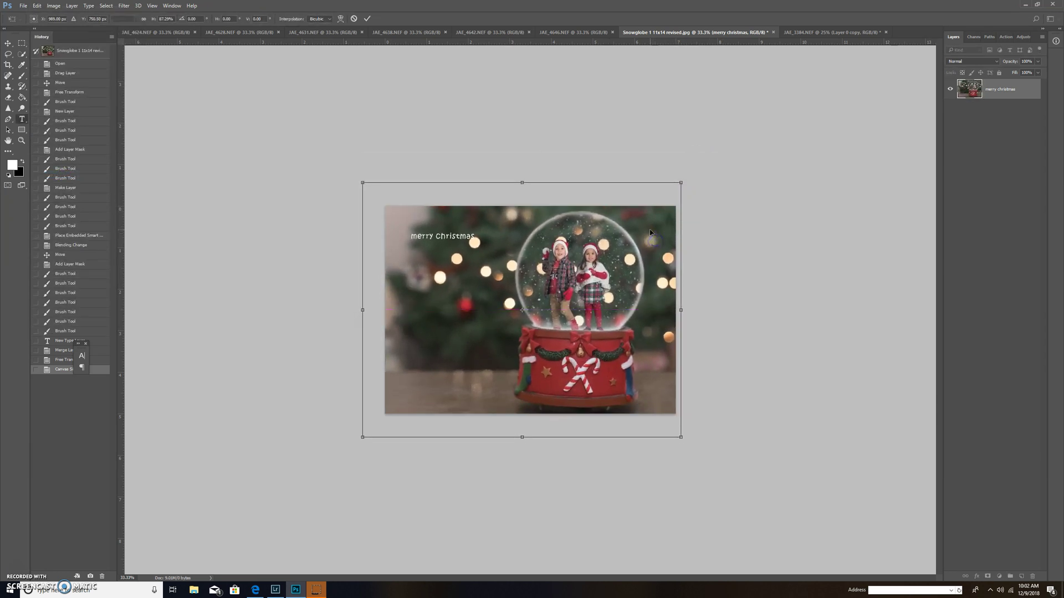
key(Return)
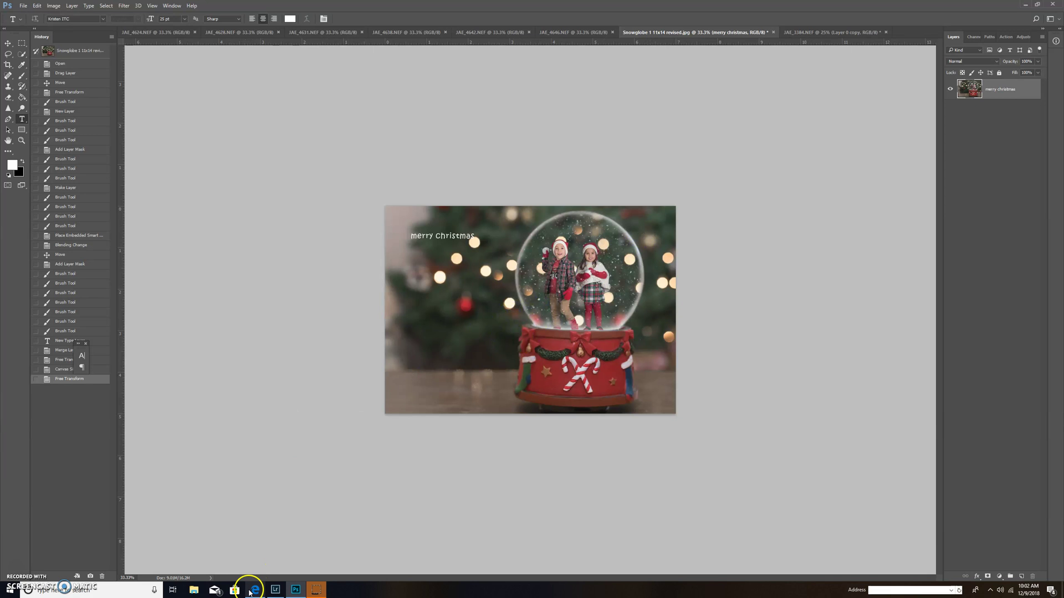
Step: Switch to Facebook in the browser, search for "in the box education" and open the "In the box" Education group
mouse_move(256, 592)
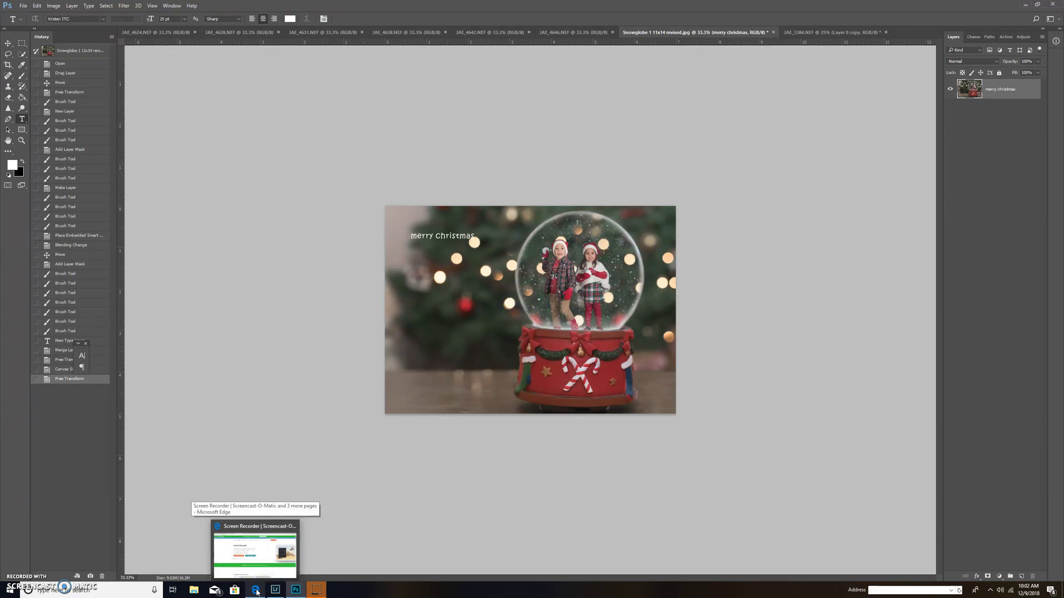
click(257, 592)
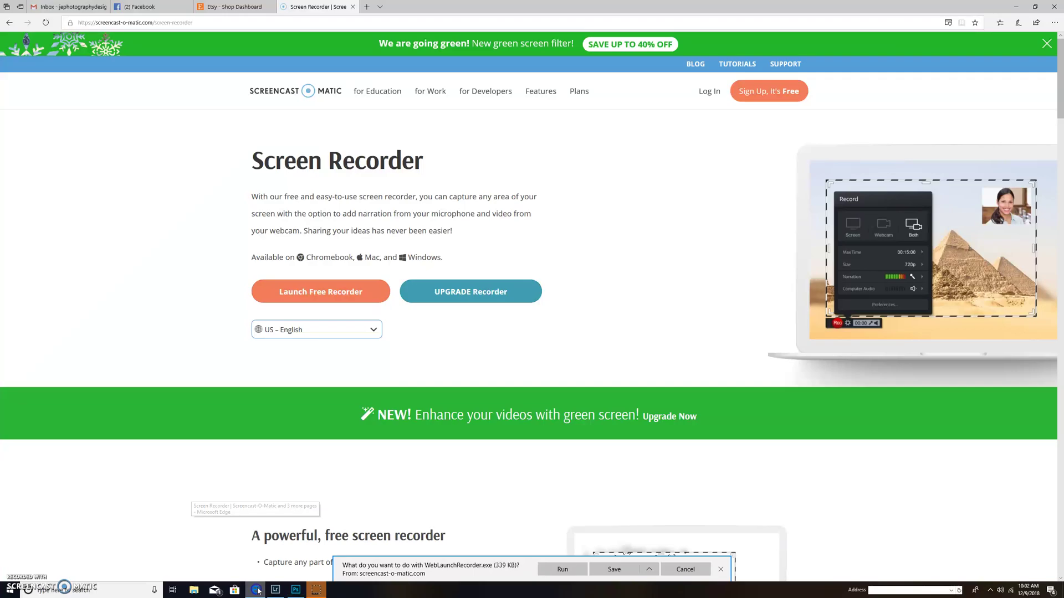
click(154, 9)
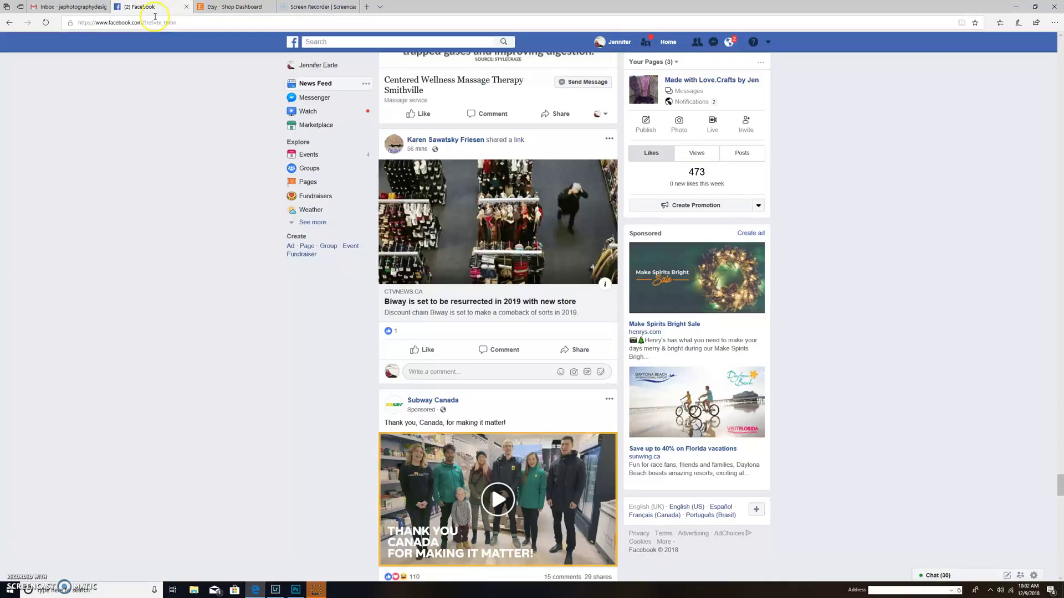
click(439, 42)
text(in)
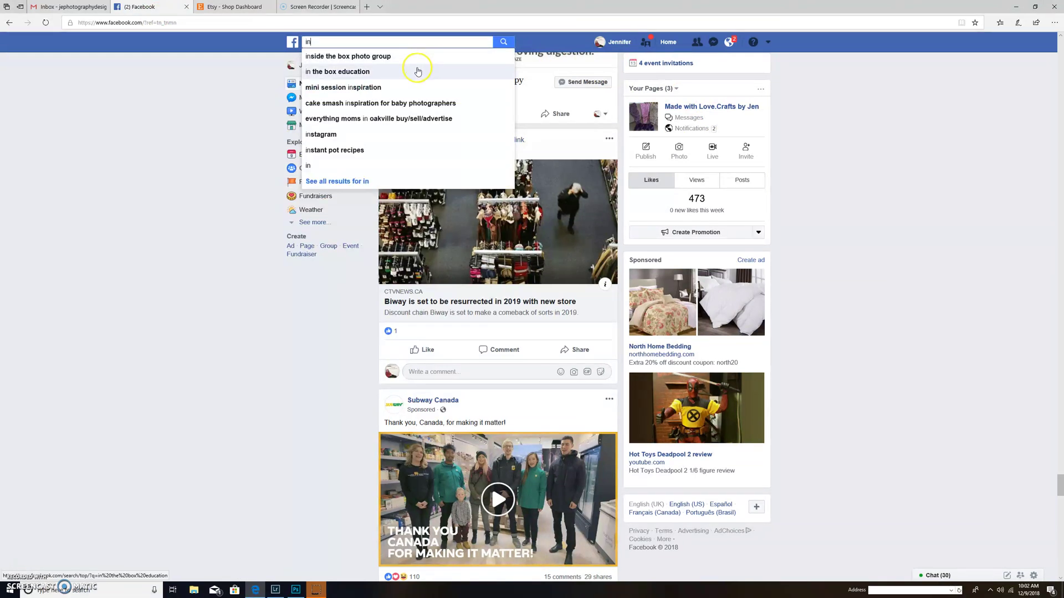
click(417, 71)
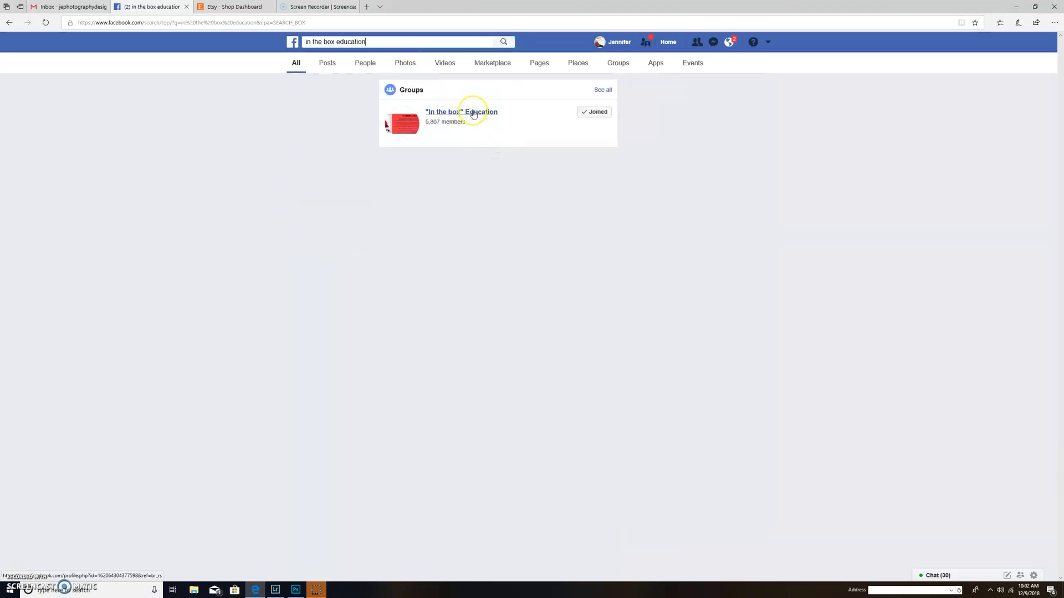
click(473, 113)
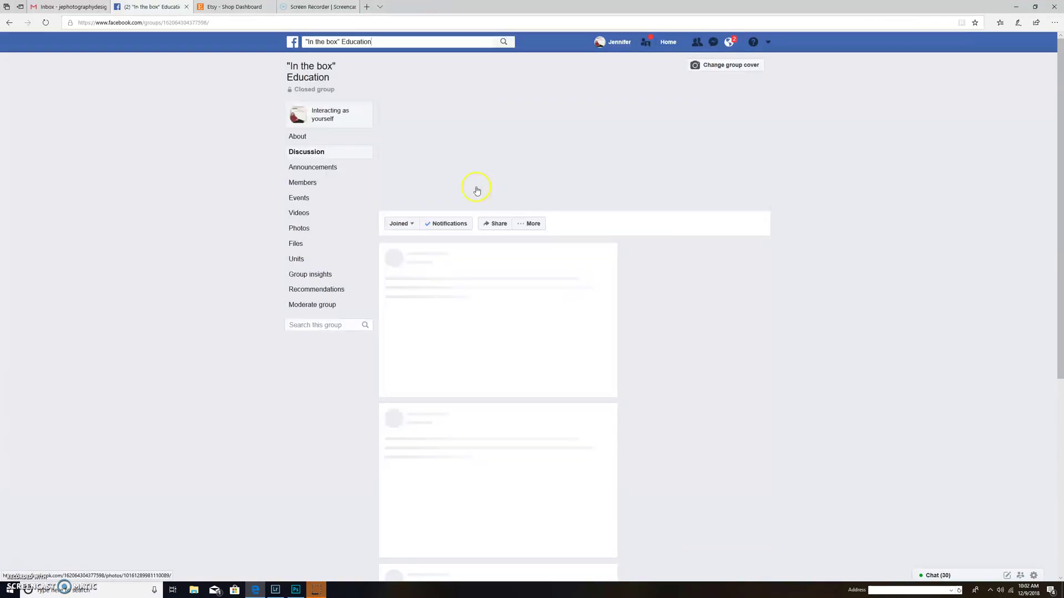
Step: Look through the group's discussion feed for the shared snow globe backdrop post, and return to the group's header
scroll(509, 279, down, 6)
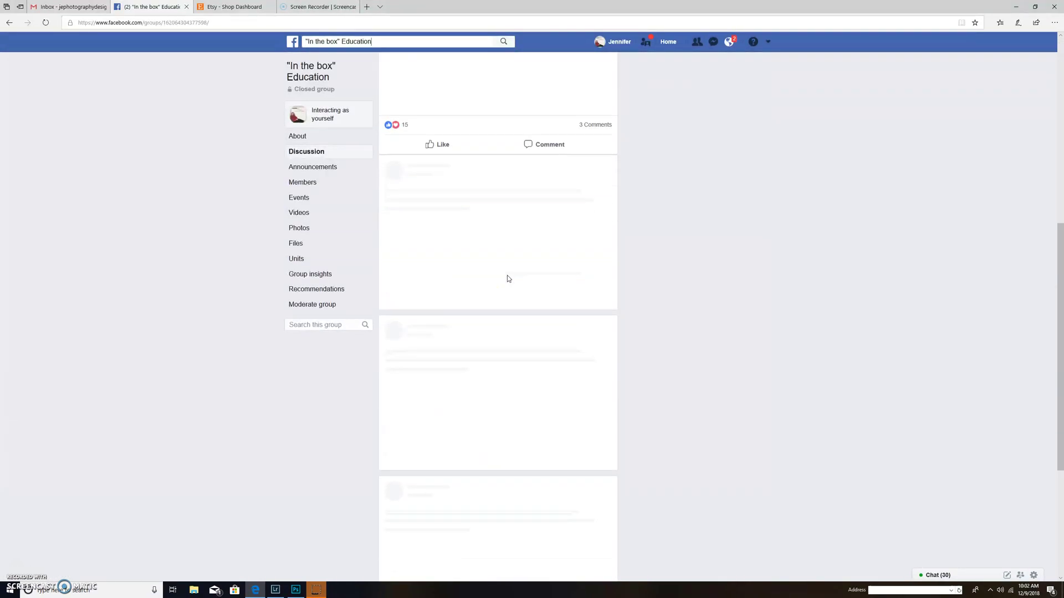
scroll(507, 278, down, 13)
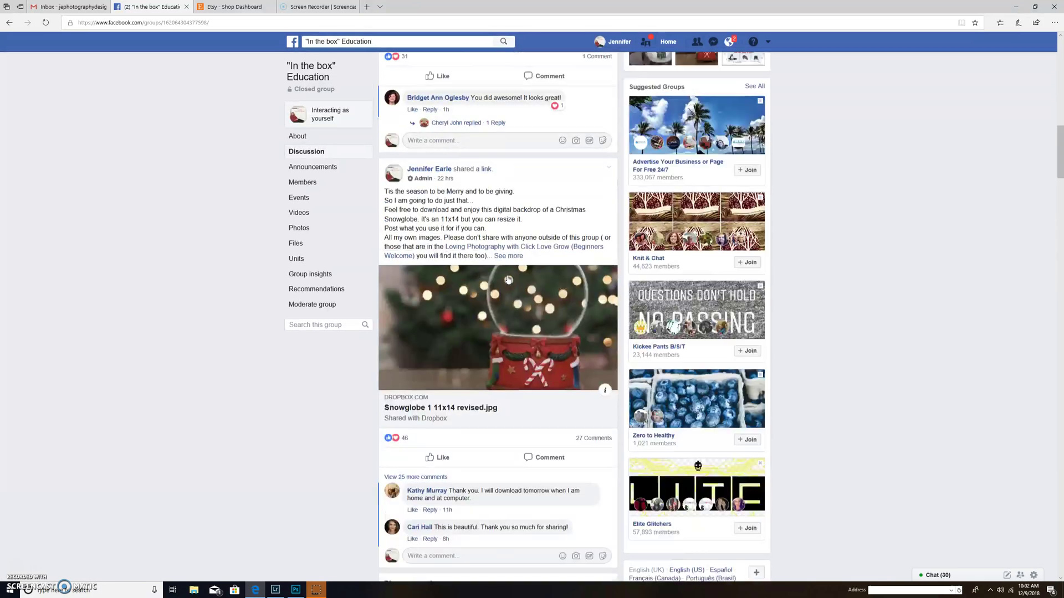
scroll(508, 279, down, 15)
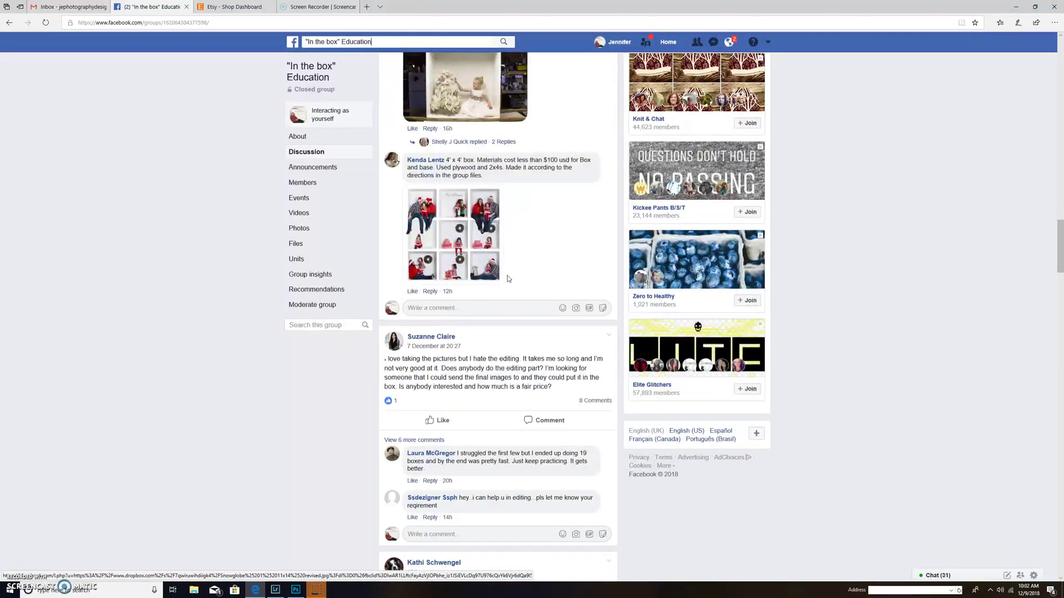
scroll(508, 278, down, 5)
scroll(508, 275, up, 10)
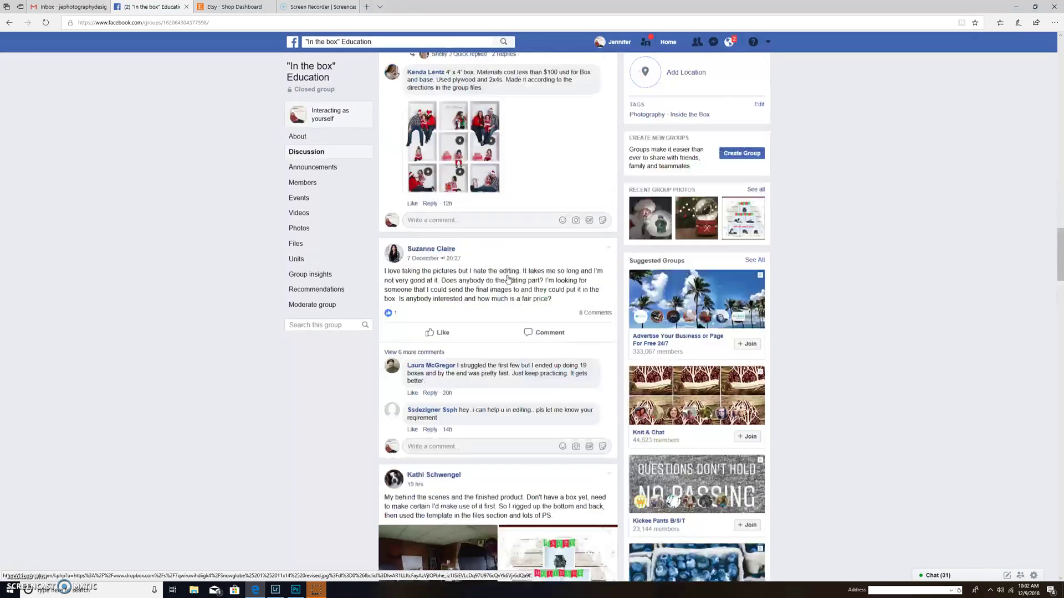
scroll(508, 275, up, 15)
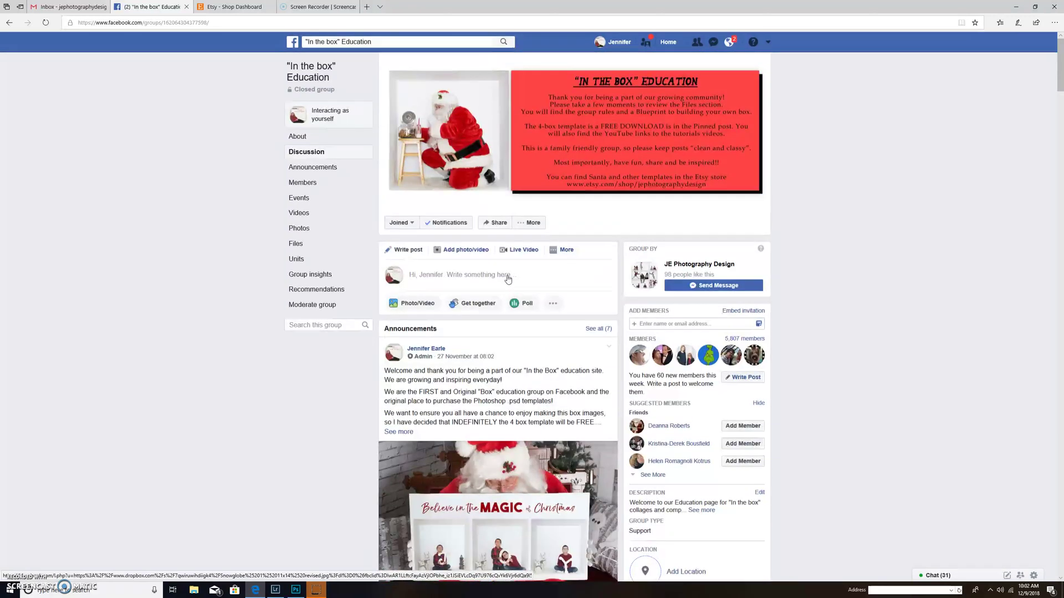
Step: Review the group's pinned announcement and recent member posts, and return to the shared post with the Dropbox link to "Snowglobe 1 11x14 revised.jpg"
click(530, 272)
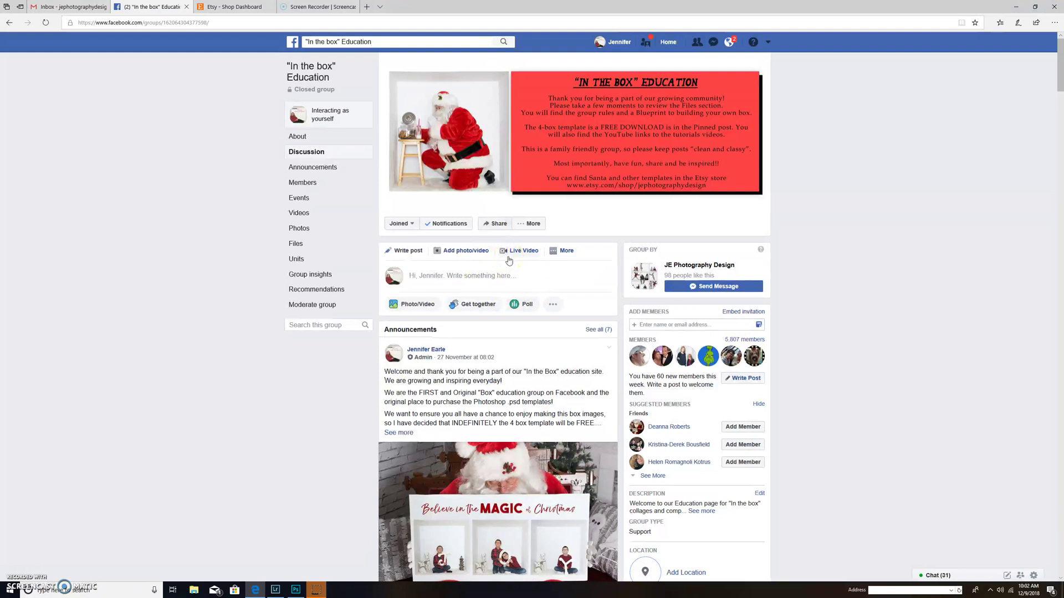
scroll(508, 260, down, 5)
scroll(509, 260, up, 5)
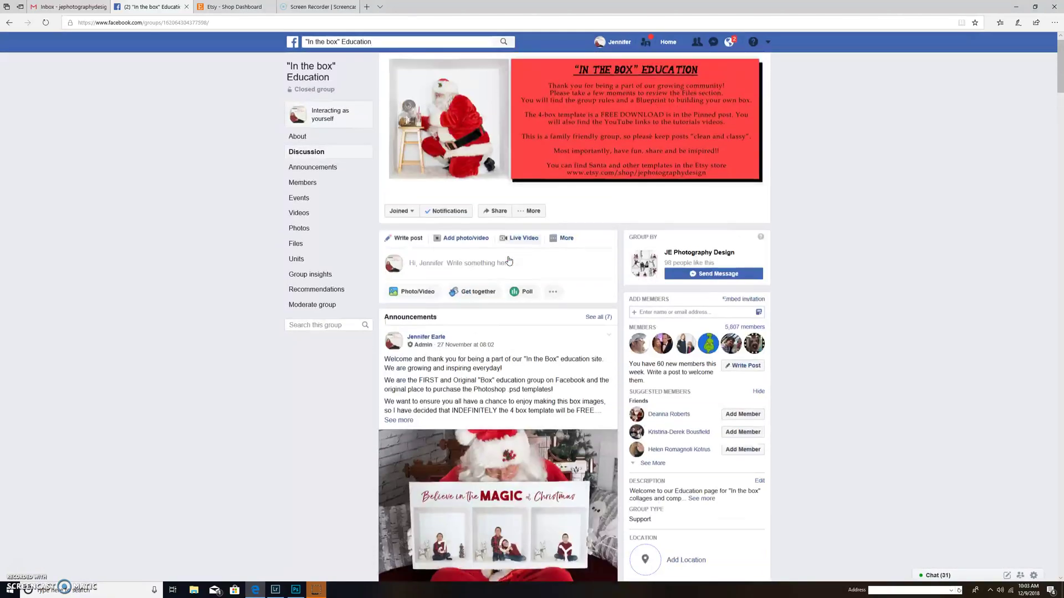
scroll(457, 264, down, 7)
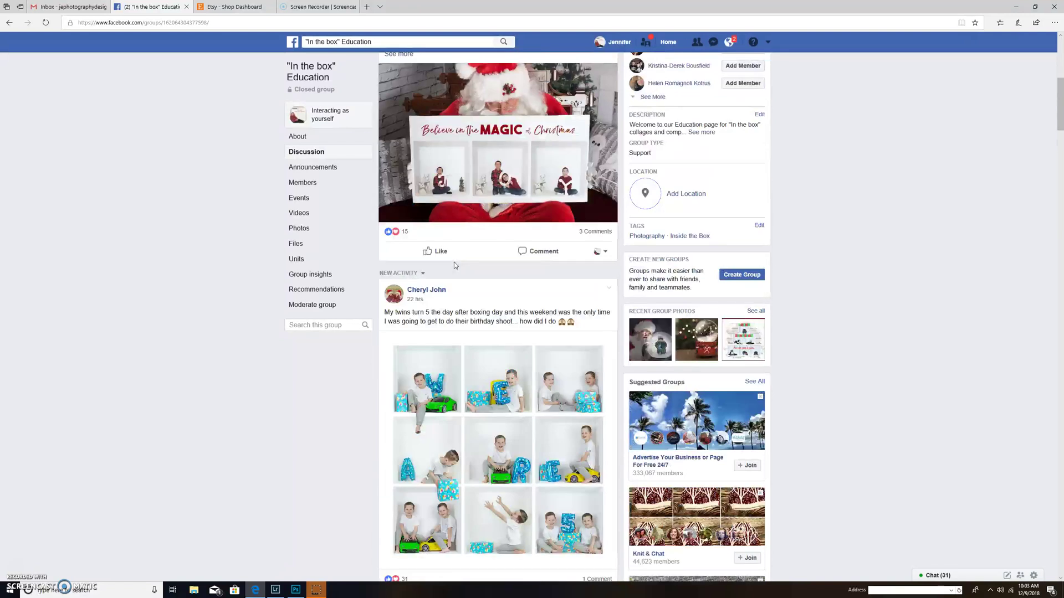
scroll(454, 266, up, 6)
scroll(503, 399, down, 5)
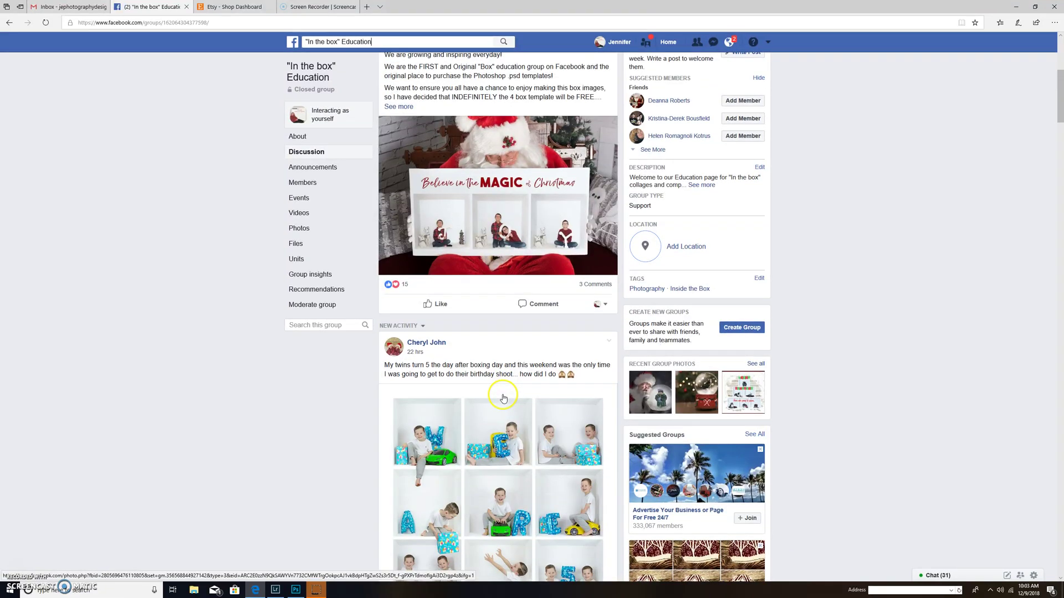
scroll(503, 399, down, 9)
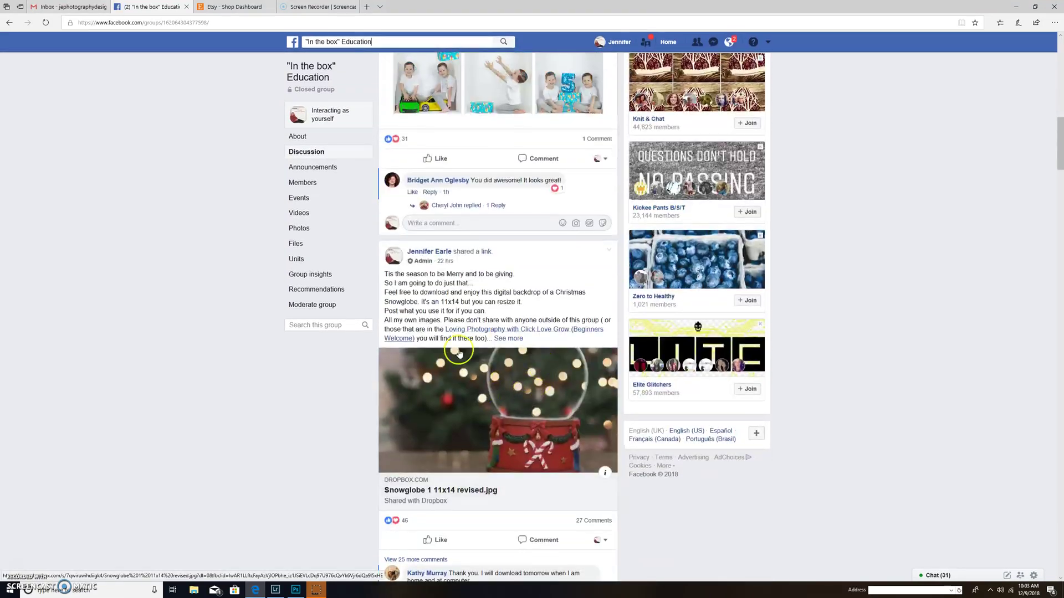
scroll(531, 421, down, 3)
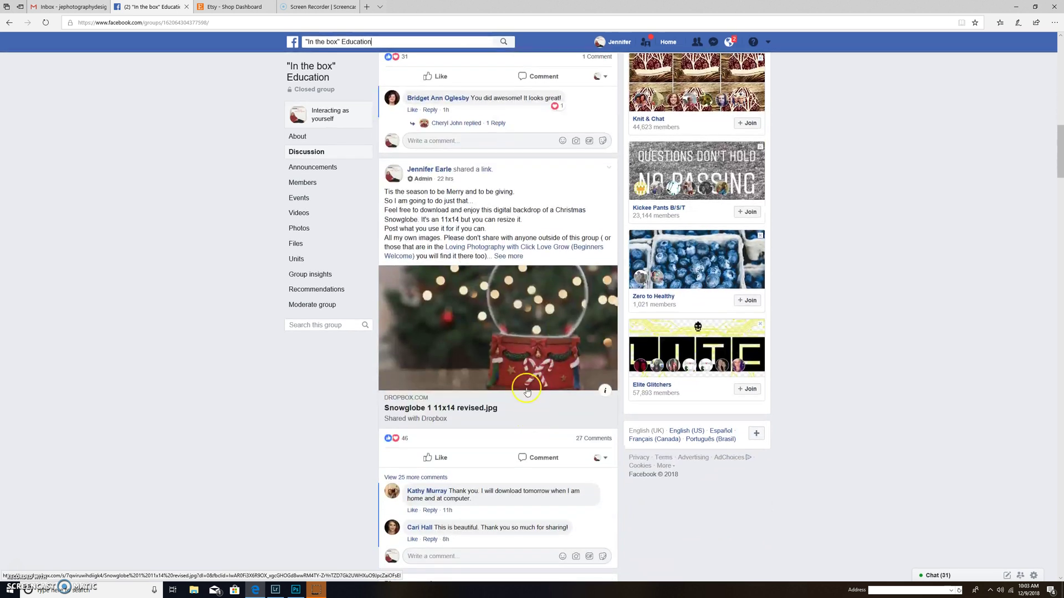
scroll(497, 366, down, 9)
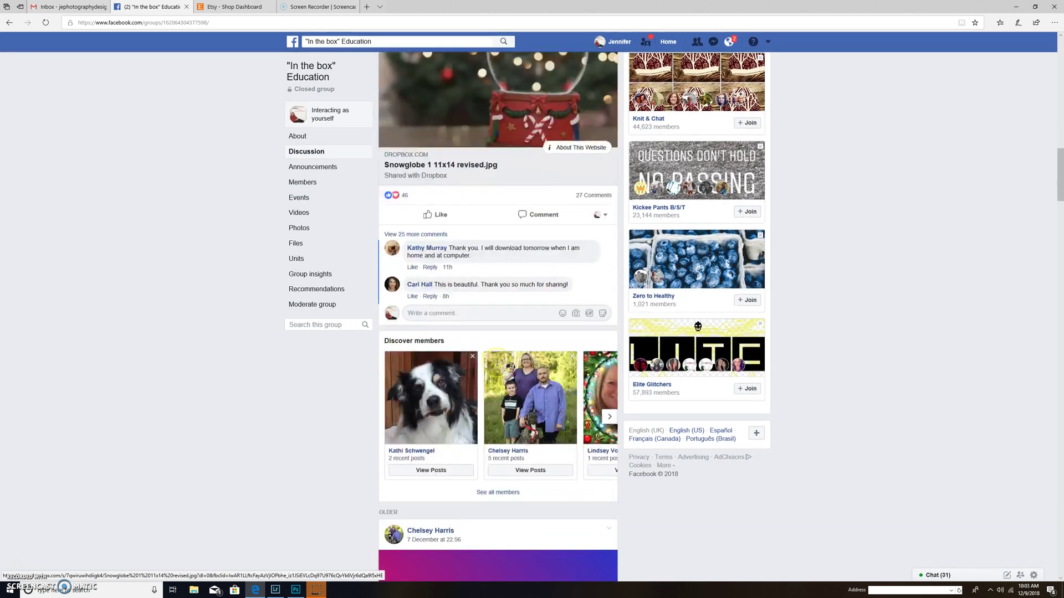
scroll(497, 363, down, 8)
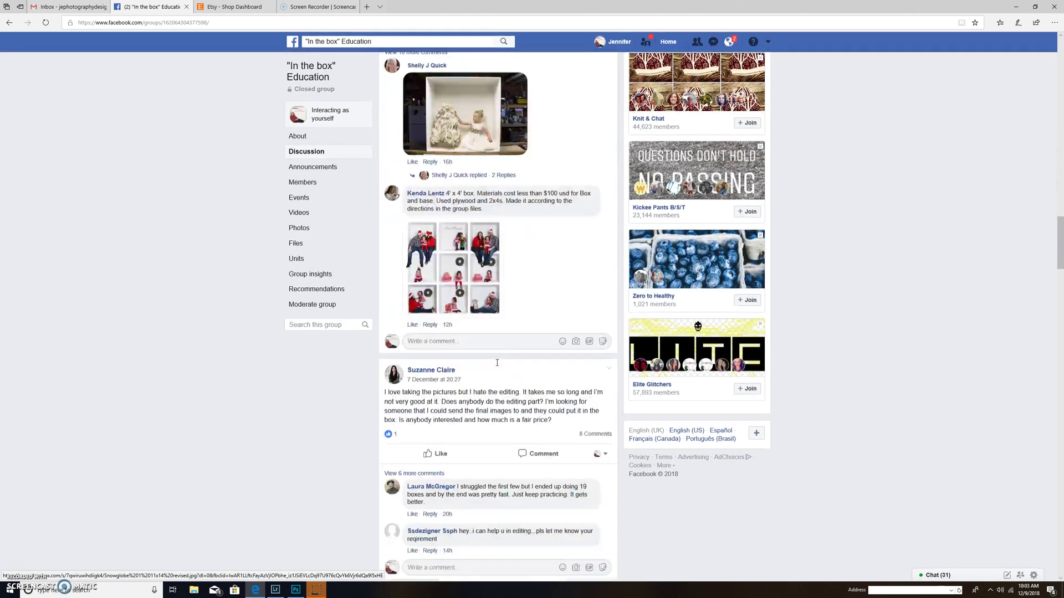
scroll(496, 365, up, 8)
scroll(497, 366, up, 10)
click(426, 178)
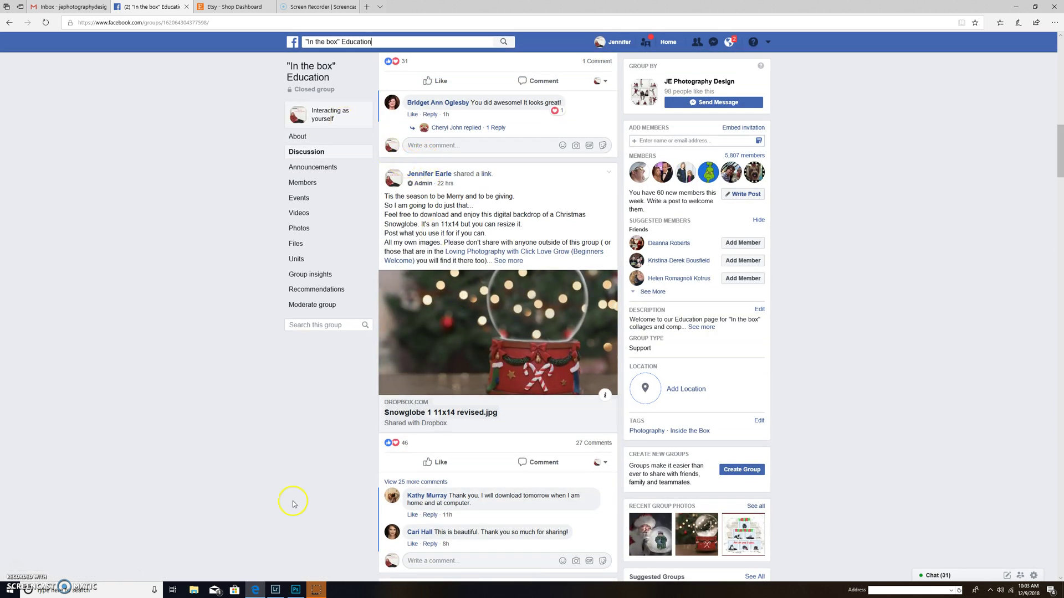